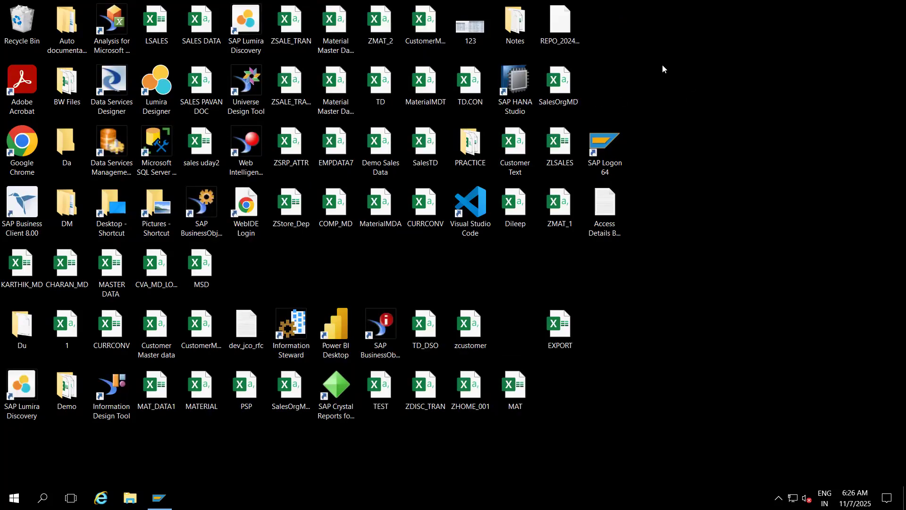
{"action": "left_click", "coordinate": [693, 102]}
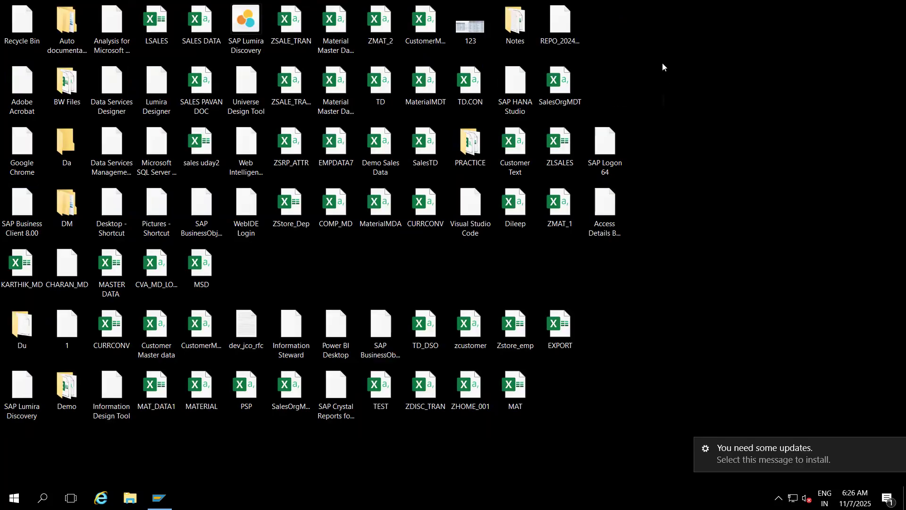
{"action": "right_click", "coordinate": [662, 64]}
{"action": "left_click", "coordinate": [691, 103]}
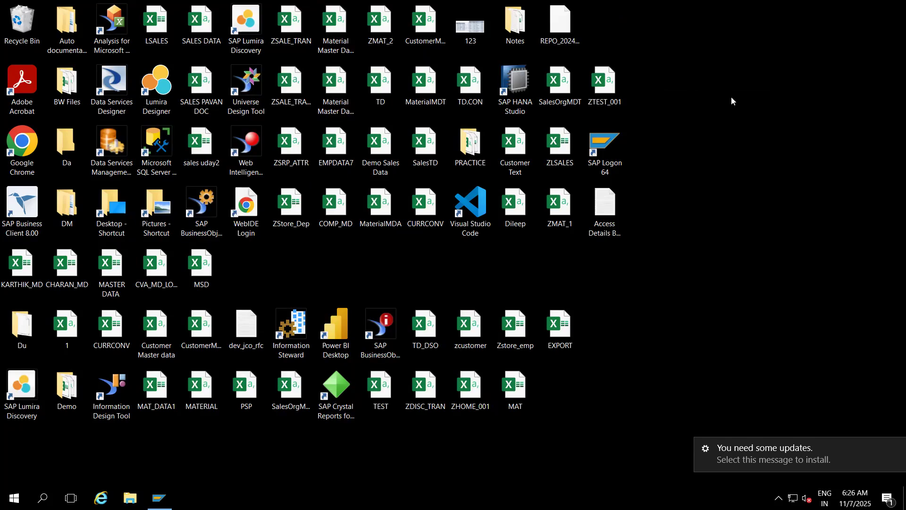
{"action": "right_click", "coordinate": [679, 178]}
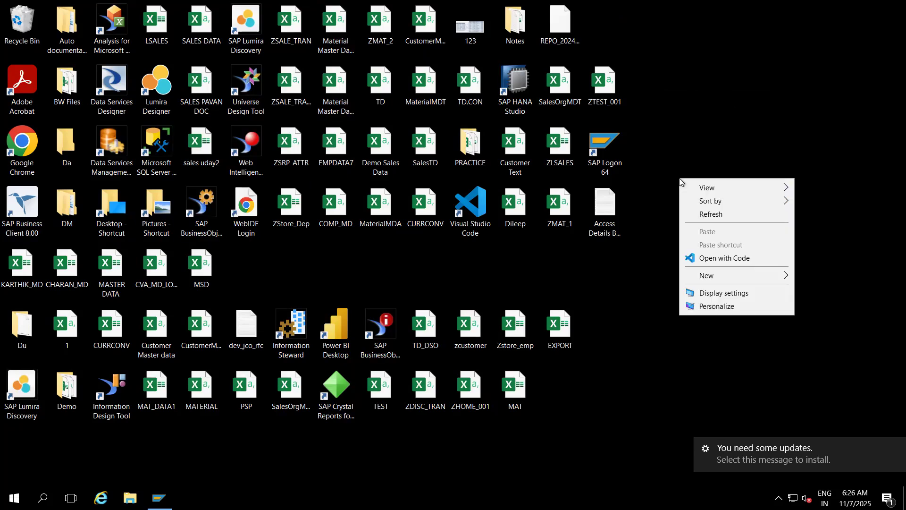
{"action": "left_click", "coordinate": [691, 214]}
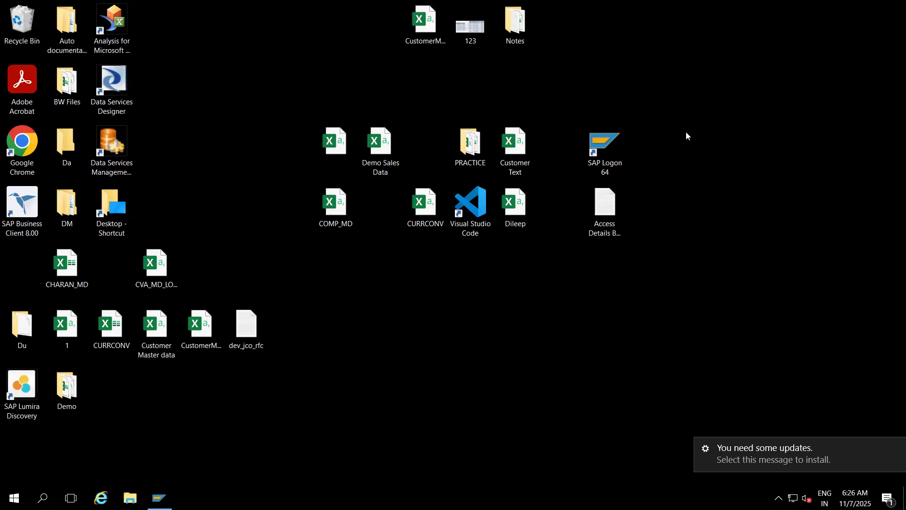
{"action": "right_click", "coordinate": [686, 132]}
{"action": "left_click", "coordinate": [725, 169]}
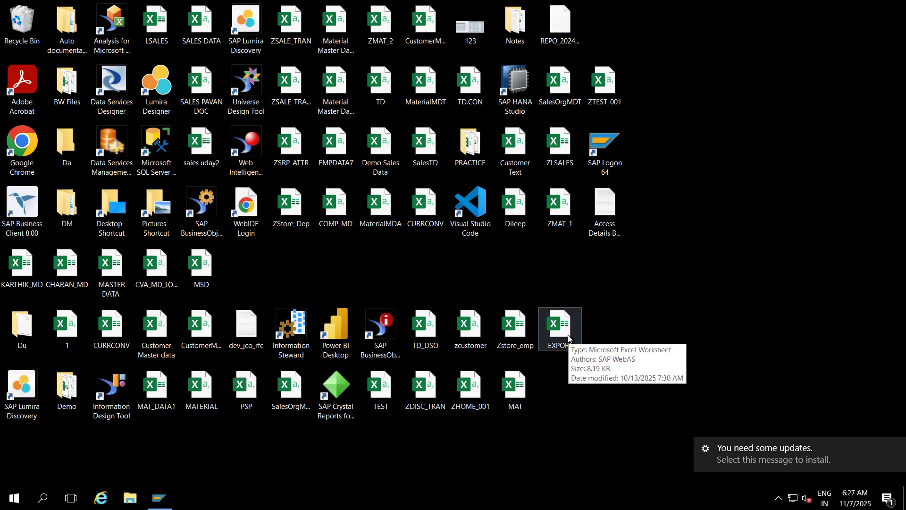
Launch Excel, create a blank workbook and maximize its window
{"action": "key", "text": "super+r"}
{"action": "type", "text": "excel"}
{"action": "key", "text": "Return"}
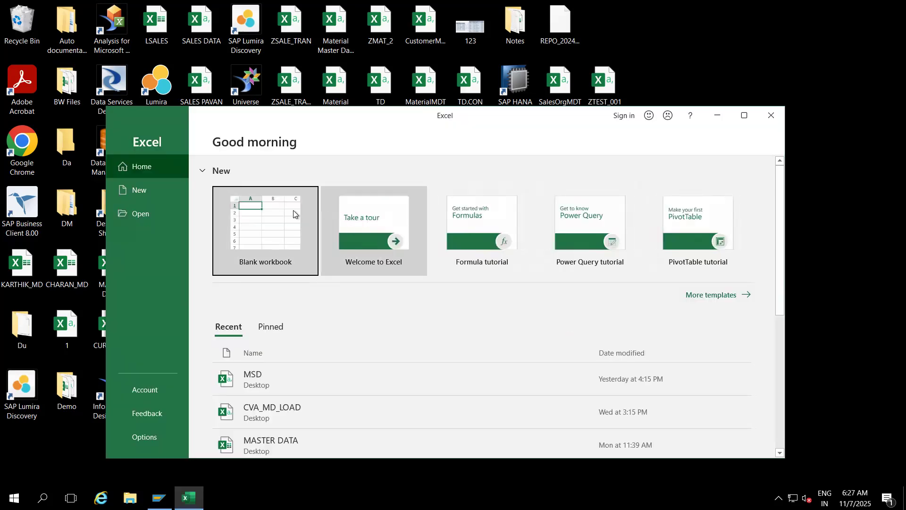
{"action": "left_click", "coordinate": [277, 214]}
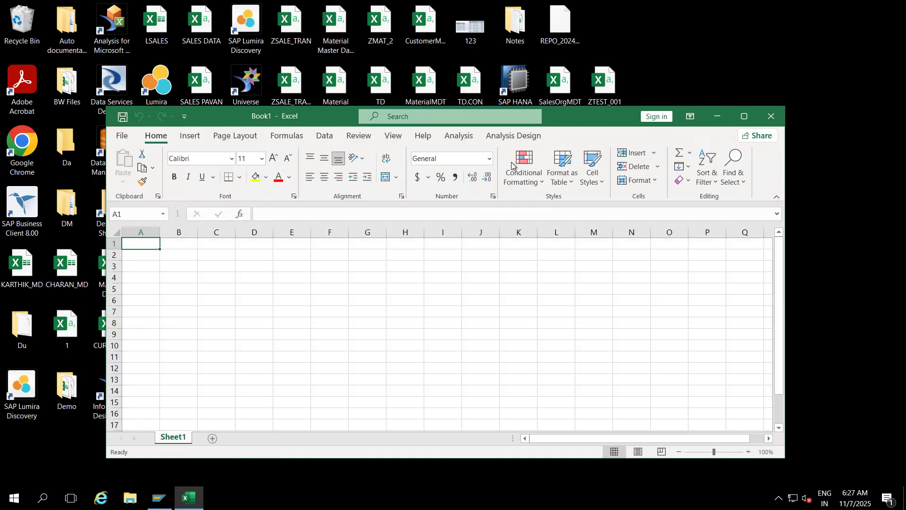
{"action": "left_click", "coordinate": [743, 116]}
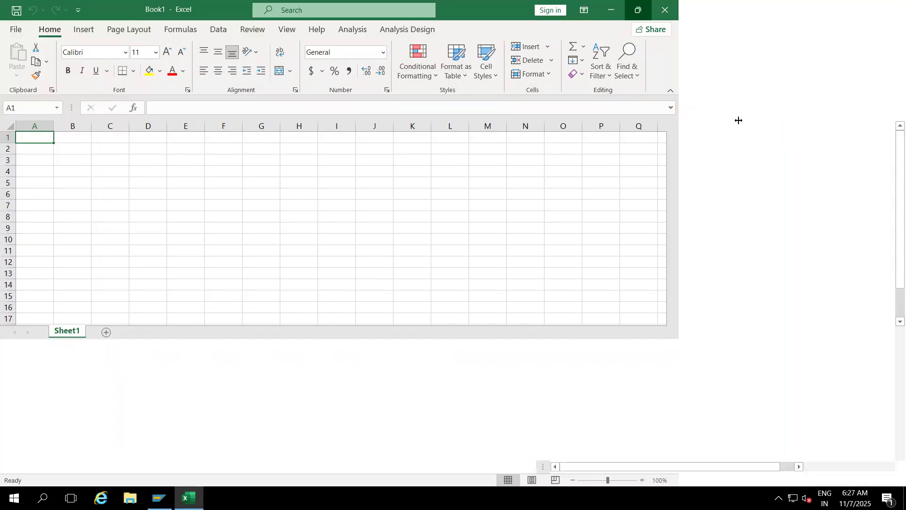
Enter the text "Generic Data Sources" in cell E5
{"action": "left_click", "coordinate": [183, 182]}
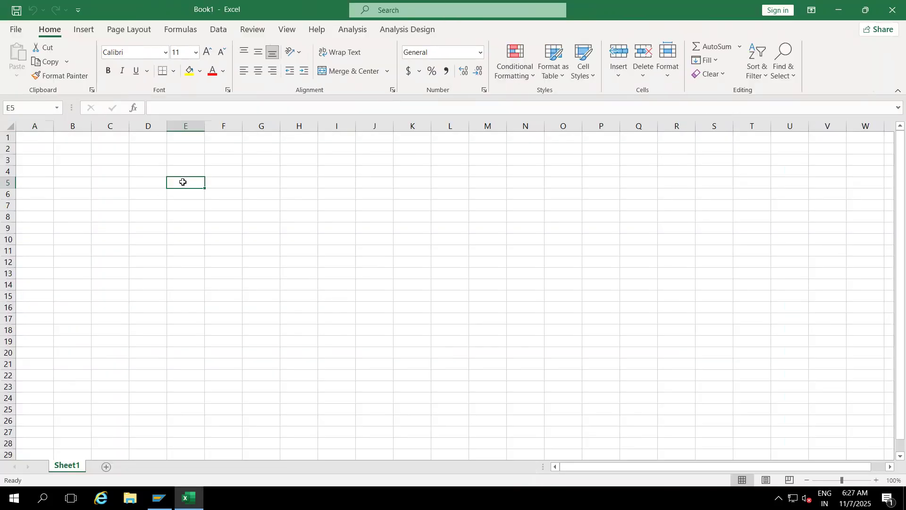
{"action": "type", "text": "Generic Data SOurce"}
{"action": "key", "text": "BackSpace"}
{"action": "key", "text": "BackSpace"}
{"action": "key", "text": "BackSpace"}
{"action": "key", "text": "BackSpace"}
{"action": "key", "text": "BackSpace"}
{"action": "type", "text": "ources"}
{"action": "left_click", "coordinate": [207, 251]}
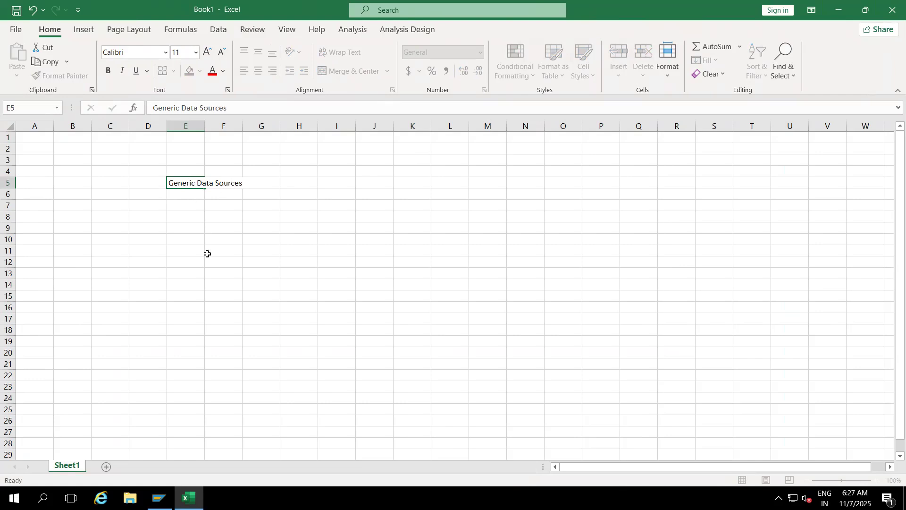
Fit column E to its contents and enter "Tcode RSO2" in cell E4
{"action": "double_click", "coordinate": [205, 128]}
{"action": "left_click", "coordinate": [191, 170]}
{"action": "type", "text": "Tcode RSO2"}
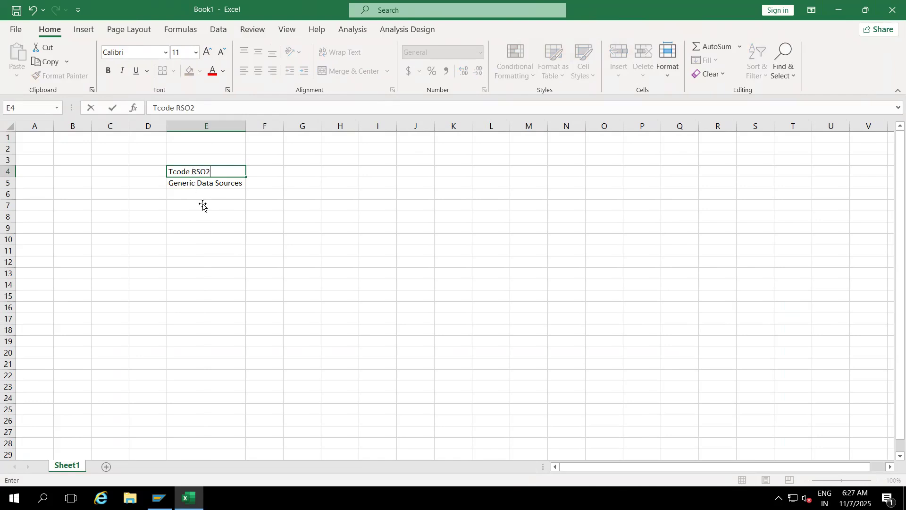
{"action": "left_click", "coordinate": [202, 217]}
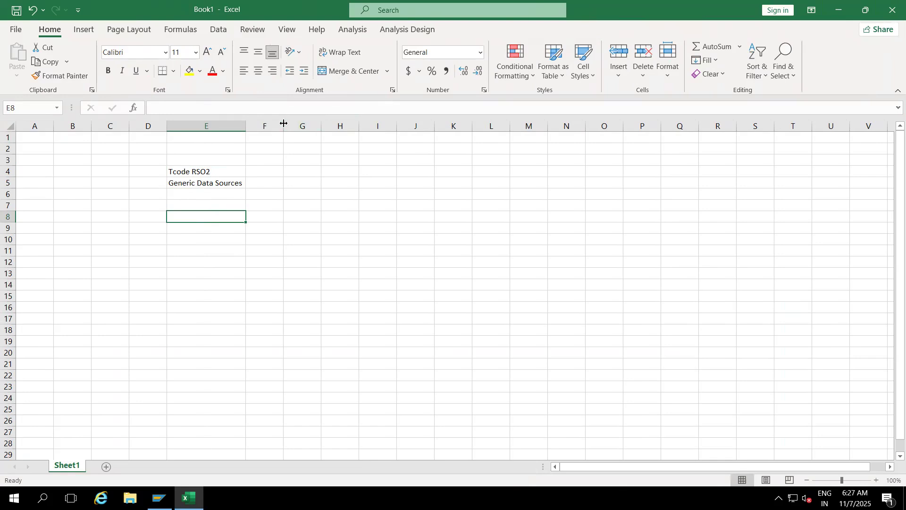
Widen column F to about three times its width and enter "LO Data Source RSA5" in cell F4
{"action": "left_click_drag", "start_coordinate": [283, 123], "coordinate": [365, 128]}
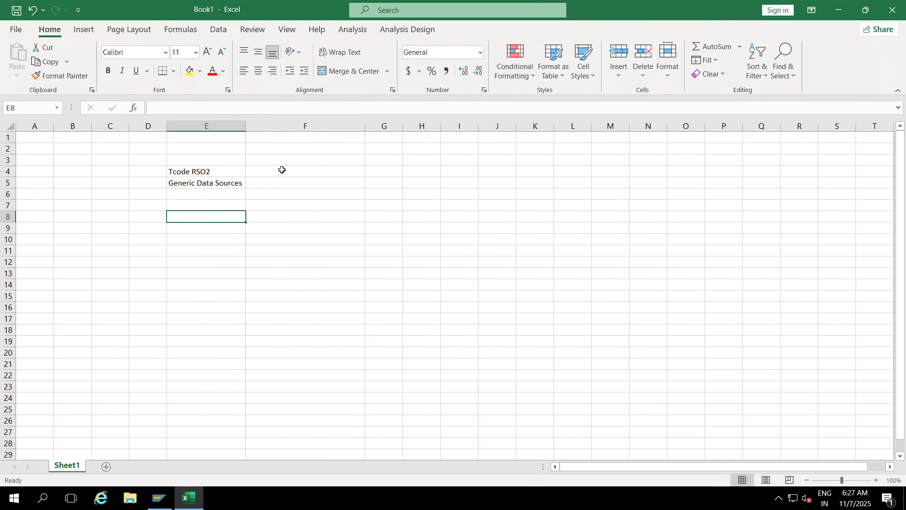
{"action": "left_click", "coordinate": [282, 170]}
{"action": "type", "text": "LO"}
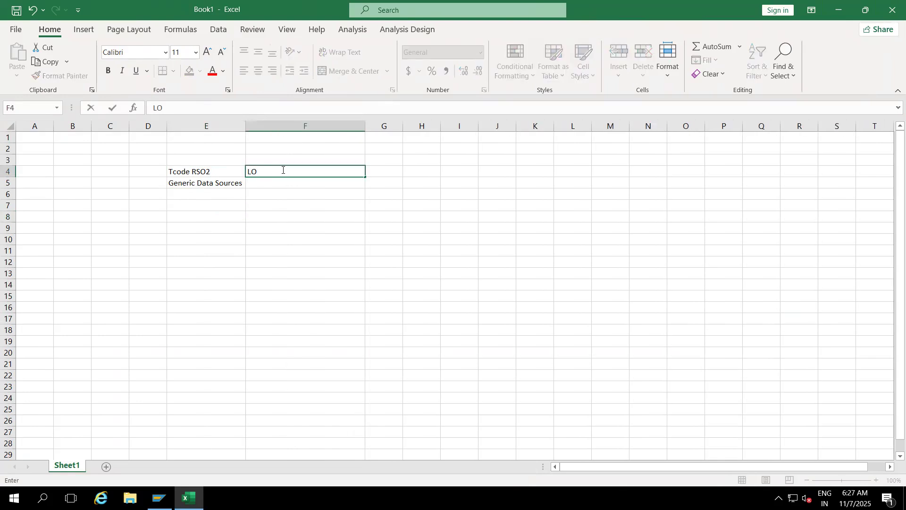
{"action": "type", "text": " Data Source RSA5"}
{"action": "left_click", "coordinate": [297, 217]}
Select cell G4 and widen column G to about twice its width
{"action": "left_click", "coordinate": [388, 173]}
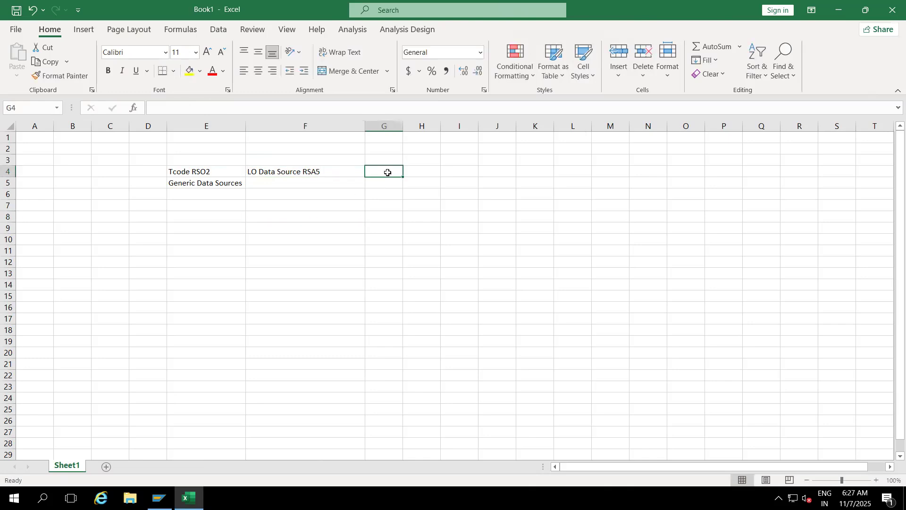
{"action": "left_click_drag", "start_coordinate": [404, 124], "coordinate": [446, 124]}
{"action": "type", "text": "COPA Data SOurce"}
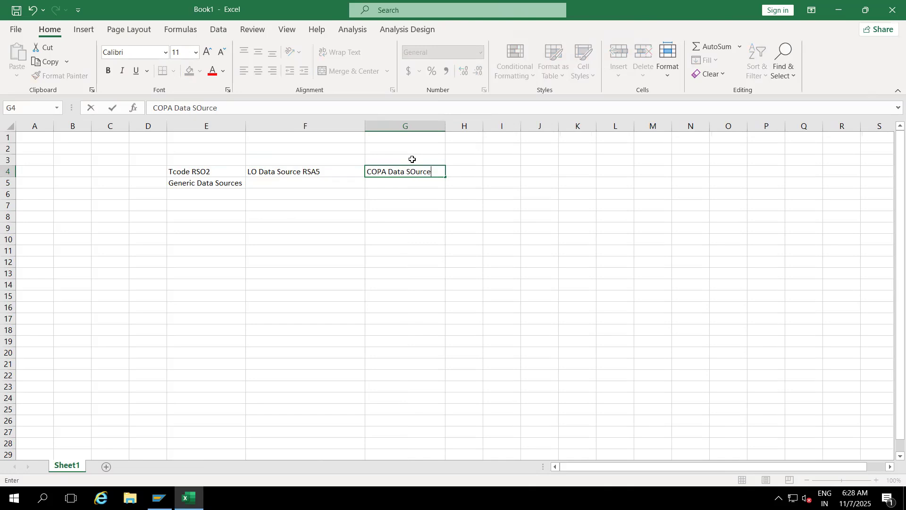
{"action": "key", "text": "BackSpace"}
{"action": "key", "text": "BackSpace"}
{"action": "key", "text": "BackSpace"}
{"action": "key", "text": "BackSpace"}
{"action": "key", "text": "BackSpace"}
{"action": "key", "text": "BackSpace"}
{"action": "key", "text": "BackSpace"}
{"action": "key", "text": "BackSpace"}
{"action": "key", "text": "BackSpace"}
{"action": "key", "text": "BackSpace"}
{"action": "key", "text": "BackSpace"}
{"action": "key", "text": "BackSpace"}
{"action": "key", "text": "BackSpace"}
{"action": "key", "text": "BackSpace"}
{"action": "key", "text": "BackSpace"}
{"action": "key", "text": "BackSpace"}
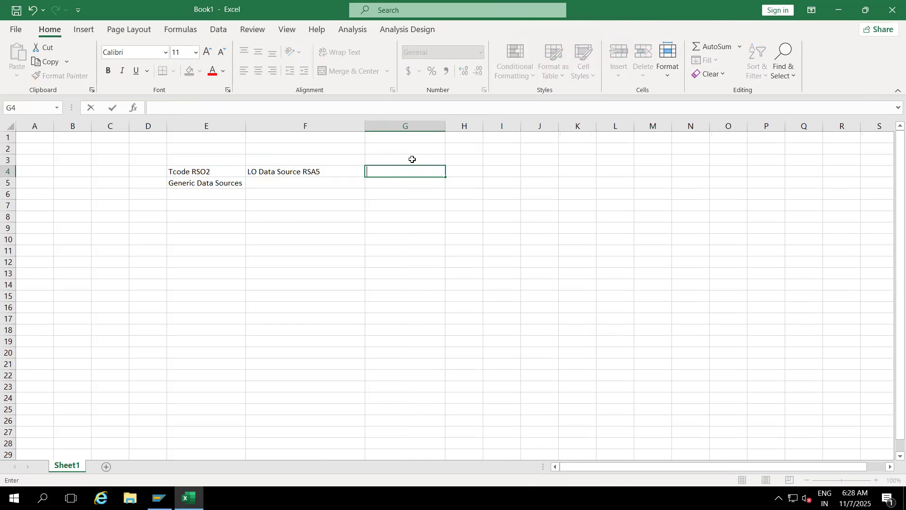
Enter the text "FI Data Source" in cell G4
{"action": "type", "text": "FI Data SOurc"}
{"action": "key", "text": "BackSpace"}
{"action": "key", "text": "BackSpace"}
{"action": "key", "text": "BackSpace"}
{"action": "key", "text": "BackSpace"}
{"action": "type", "text": "ou"}
{"action": "left_click", "coordinate": [406, 191]}
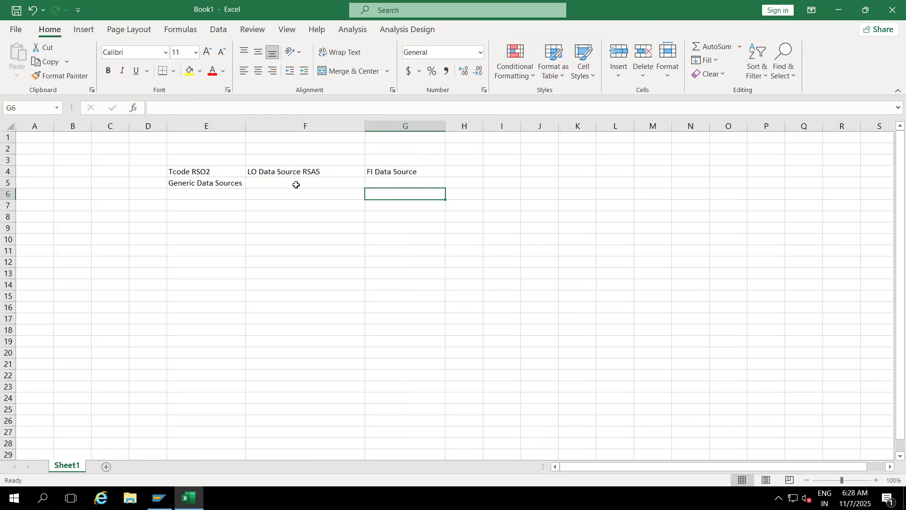
Enter the text "SD,MM Data Sources" in cell F5
{"action": "left_click", "coordinate": [296, 184]}
{"action": "type", "text": "SD,MM"}
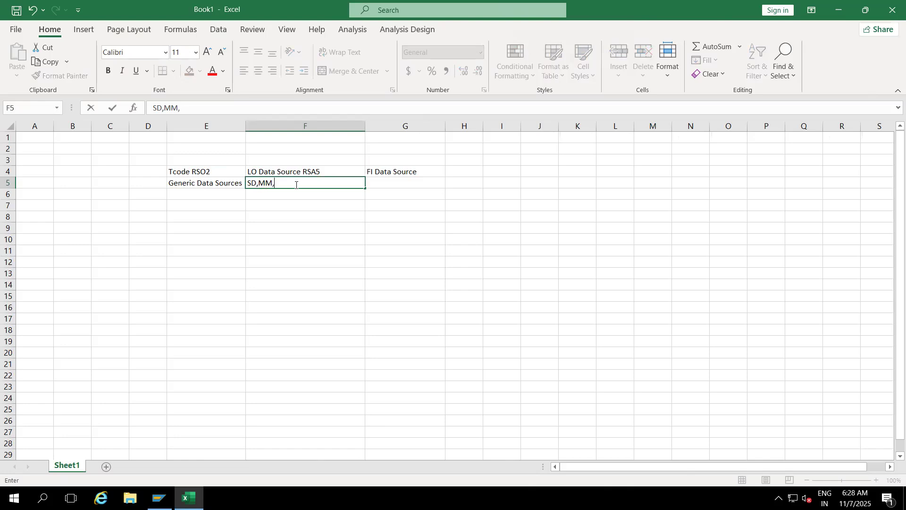
{"action": "type", "text": ",QM"}
{"action": "key", "text": "BackSpace"}
{"action": "key", "text": "BackSpace"}
{"action": "key", "text": "BackSpace"}
{"action": "type", "text": "Data Sources"}
{"action": "left_click", "coordinate": [299, 243]}
Switch to SAP Logon, open the S/4-Hana-2021 system and log on with the suggested user name and the account password
{"action": "left_click", "coordinate": [159, 499]}
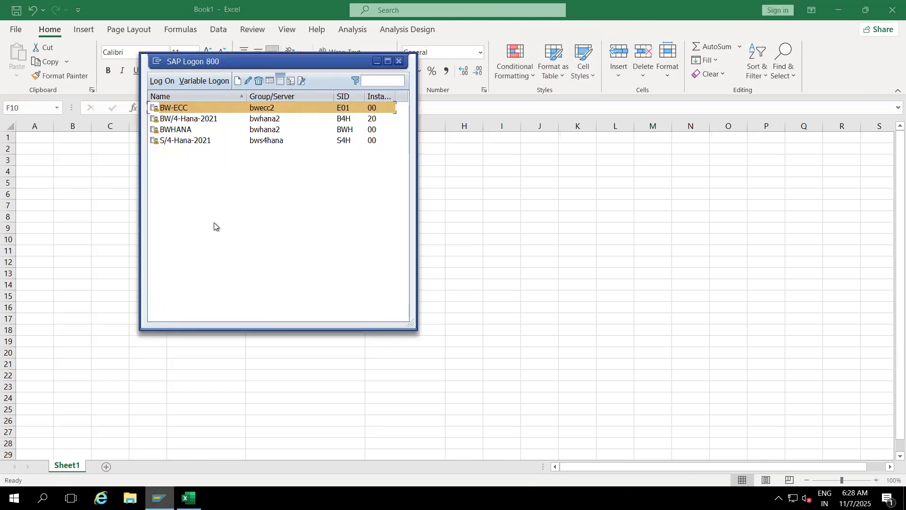
{"action": "left_click", "coordinate": [190, 142]}
{"action": "double_click", "coordinate": [190, 141]}
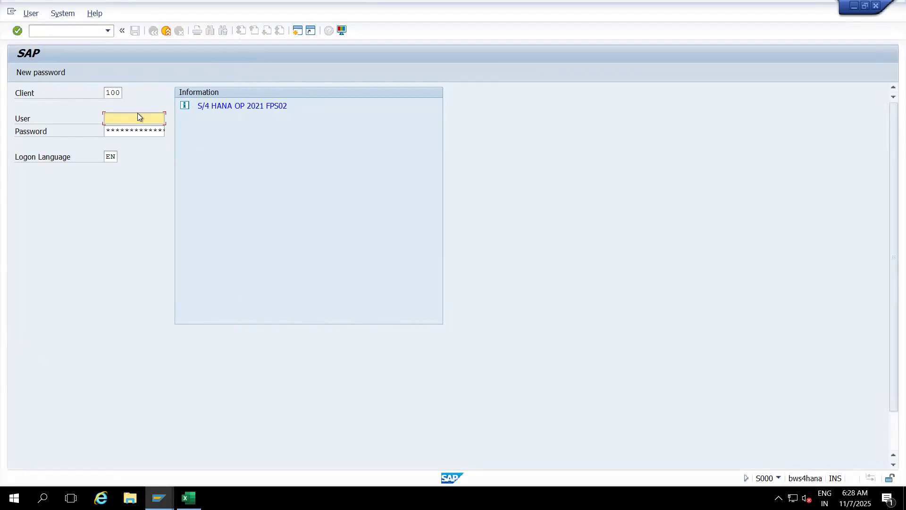
{"action": "left_click", "coordinate": [137, 117]}
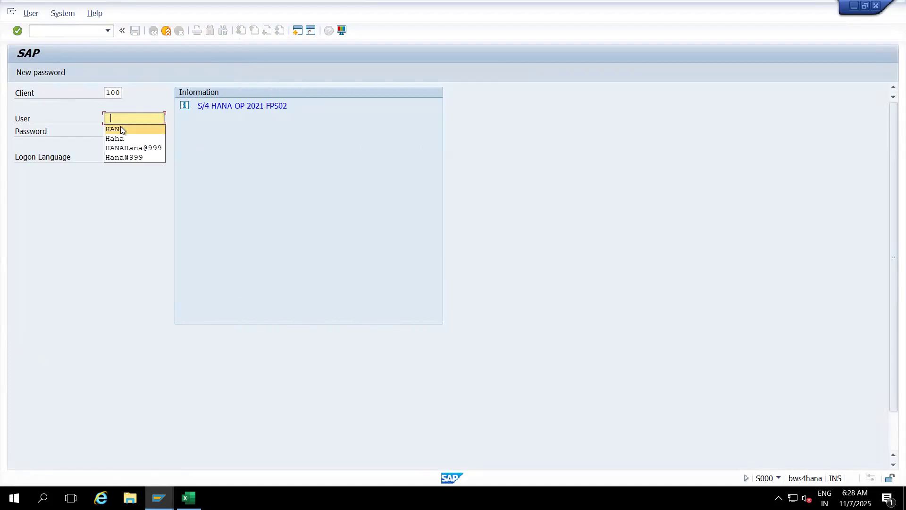
{"action": "left_click", "coordinate": [117, 130]}
{"action": "left_click", "coordinate": [133, 130]}
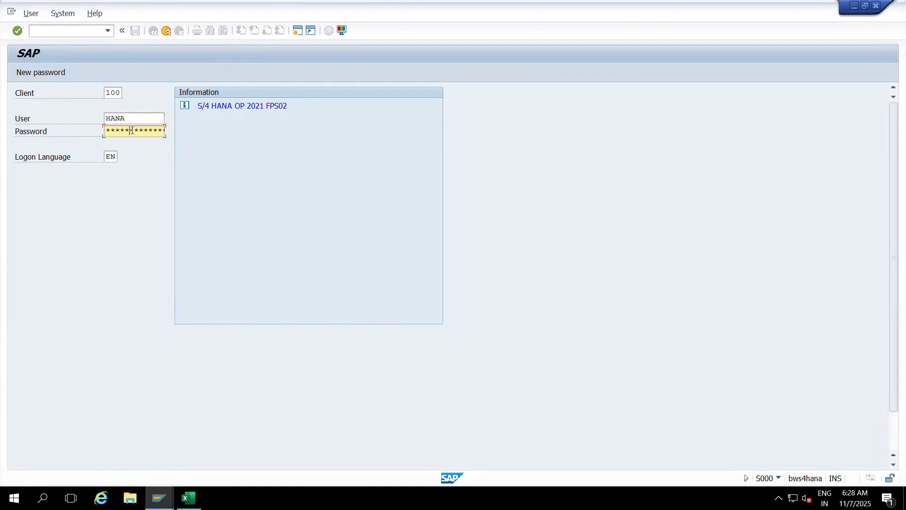
{"action": "key", "text": "Return"}
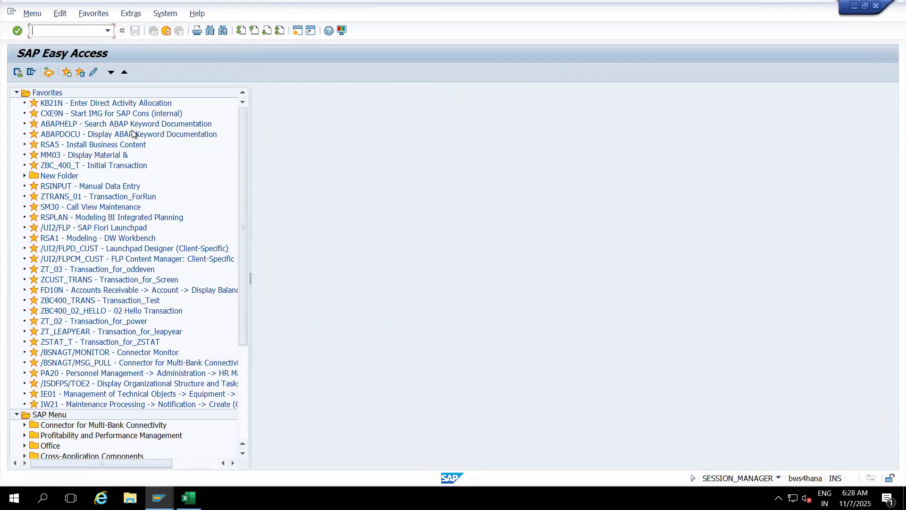
Open transaction LBWE and expand the extract structures of application 02 : Purchasing to view its data sources
{"action": "type", "text": "LBWE"}
{"action": "key", "text": "Return"}
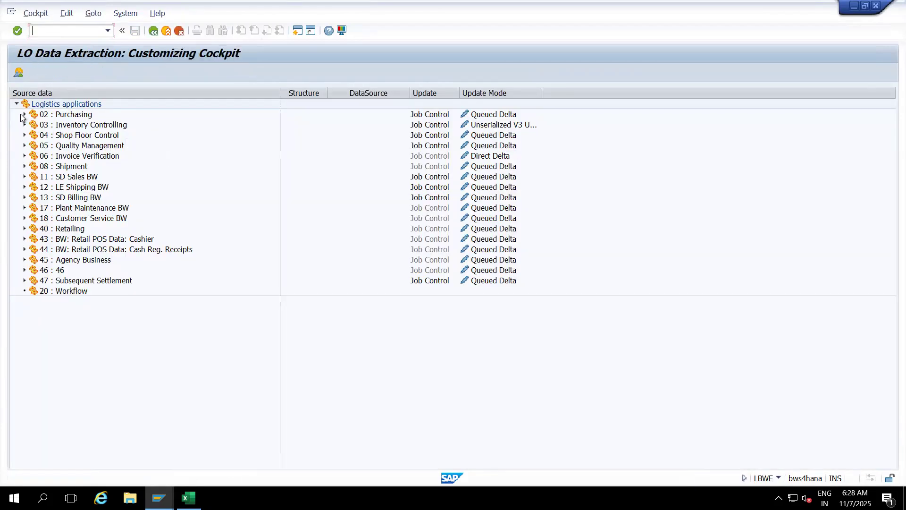
{"action": "left_click", "coordinate": [24, 115]}
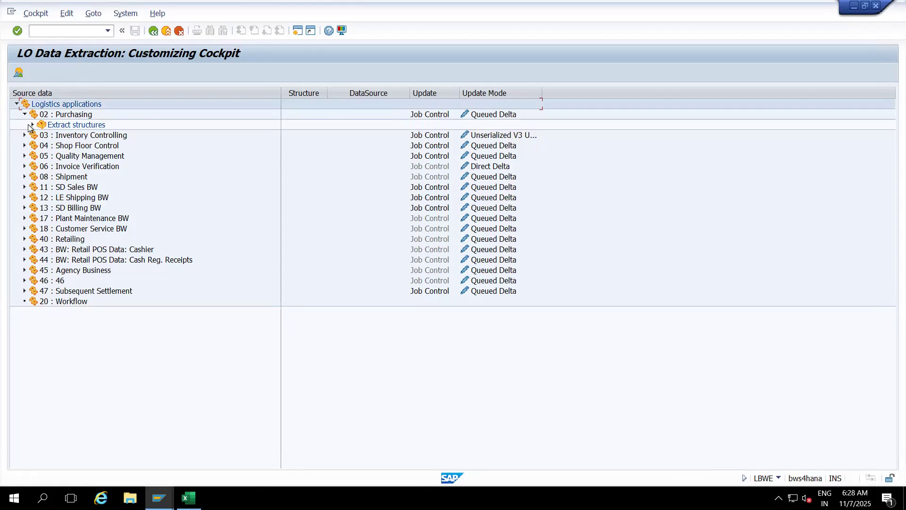
{"action": "left_click", "coordinate": [31, 125]}
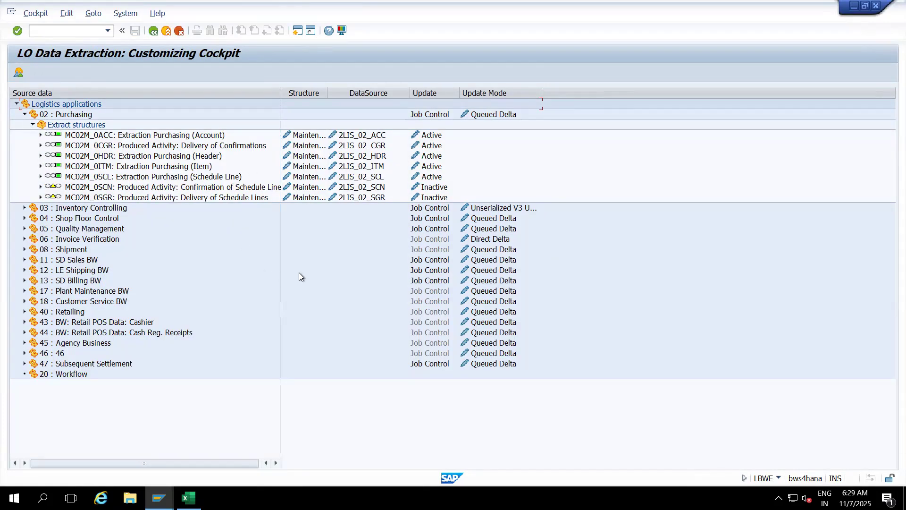
Switch back to the Excel workbook and enter "2lIS_02_HDR" in cell F6
{"action": "key", "text": "alt+Tab"}
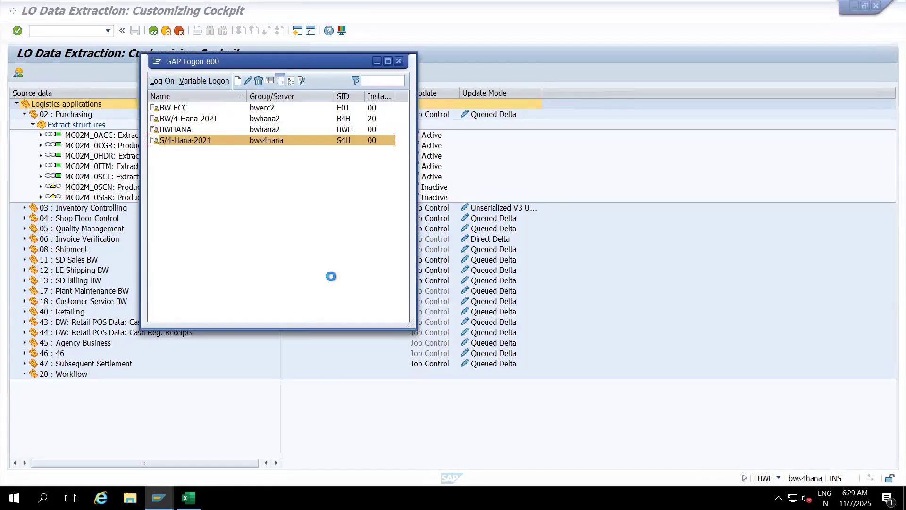
{"action": "key", "text": "alt+Tab"}
{"action": "mouse_move", "coordinate": [189, 498]}
{"action": "left_click", "coordinate": [208, 449]}
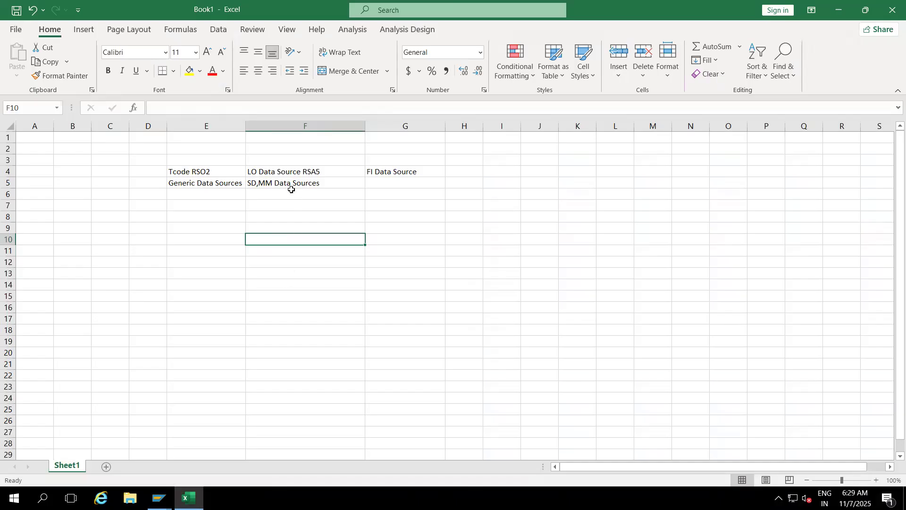
{"action": "left_click", "coordinate": [268, 192]}
{"action": "type", "text": "2"}
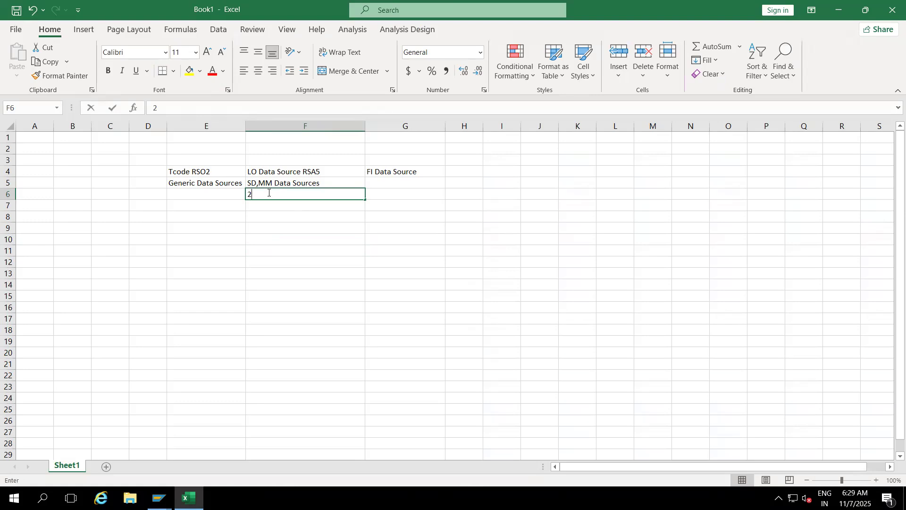
{"action": "type", "text": "lIS_02"}
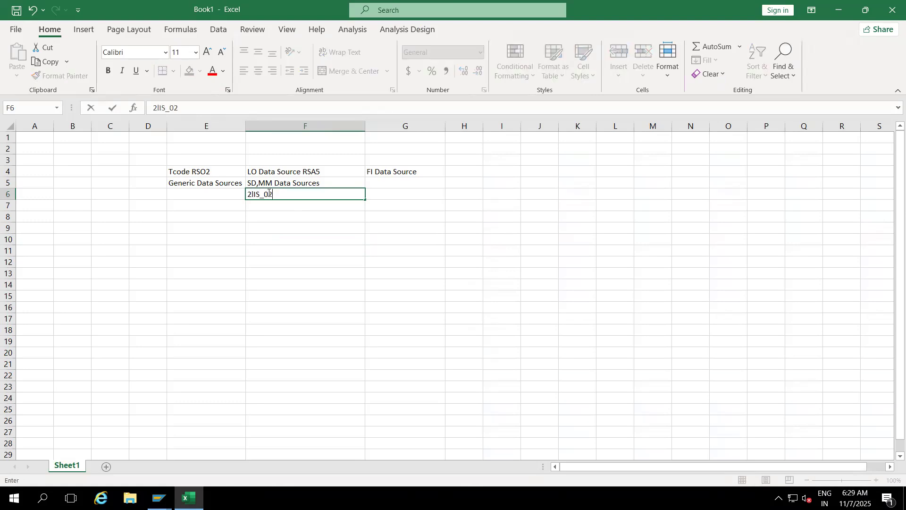
{"action": "type", "text": "_HDR"}
Enter "2lIS_02_ITM" in cell F7, directly below the purchasing header data source
{"action": "left_click", "coordinate": [267, 204]}
{"action": "type", "text": "2lIS_"}
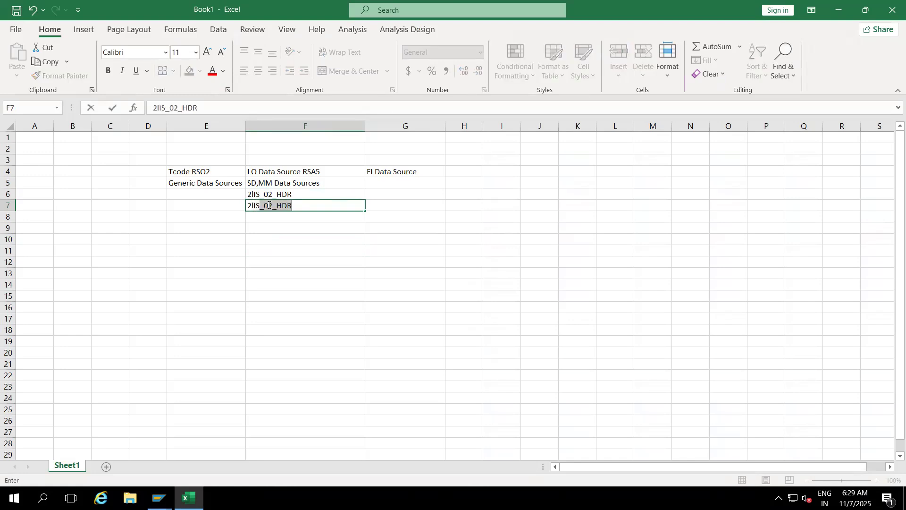
{"action": "left_click", "coordinate": [315, 208]}
{"action": "key", "text": "BackSpace"}
{"action": "key", "text": "BackSpace"}
{"action": "key", "text": "BackSpace"}
{"action": "type", "text": "ITM"}
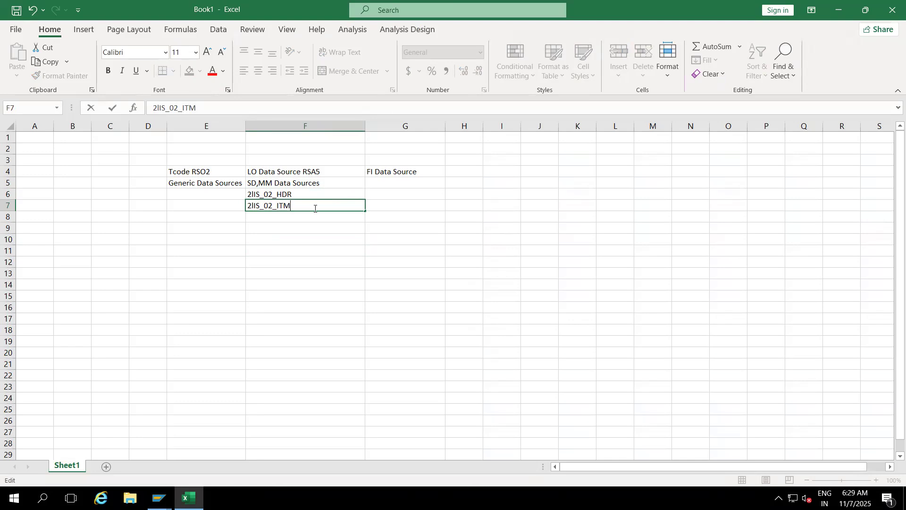
{"action": "left_click", "coordinate": [308, 240]}
Enter the data source name "2LIS_03_BX" in cell F8
{"action": "left_click", "coordinate": [272, 217]}
{"action": "type", "text": "2LIS_0"}
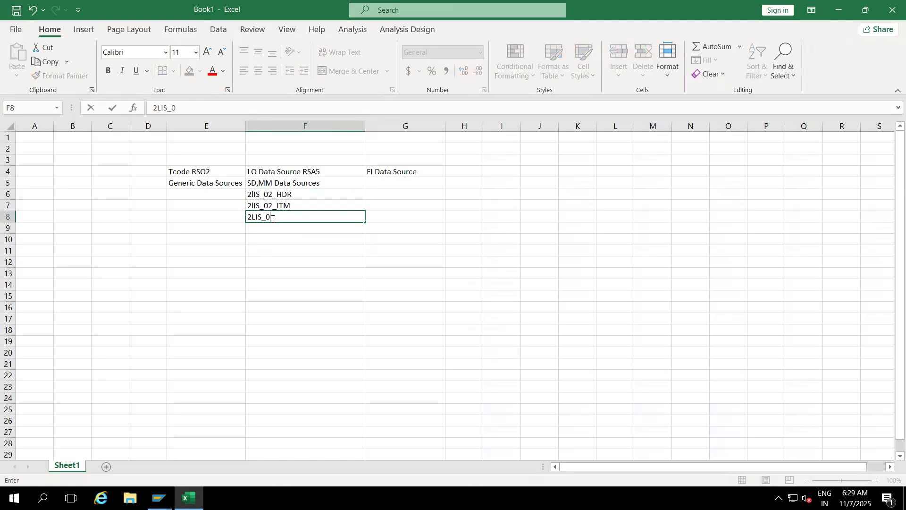
{"action": "type", "text": "3_BX"}
Enter the inventory data sources "2lIS_03_BF" in cell F9 and "2LIS_03_UM" in cell F10
{"action": "left_click", "coordinate": [272, 228]}
{"action": "type", "text": "2"}
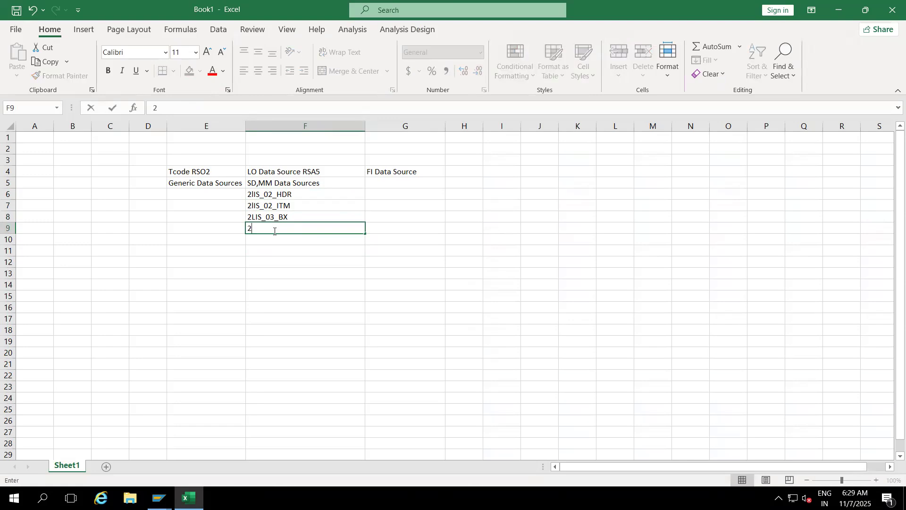
{"action": "type", "text": "lIS_03_BF"}
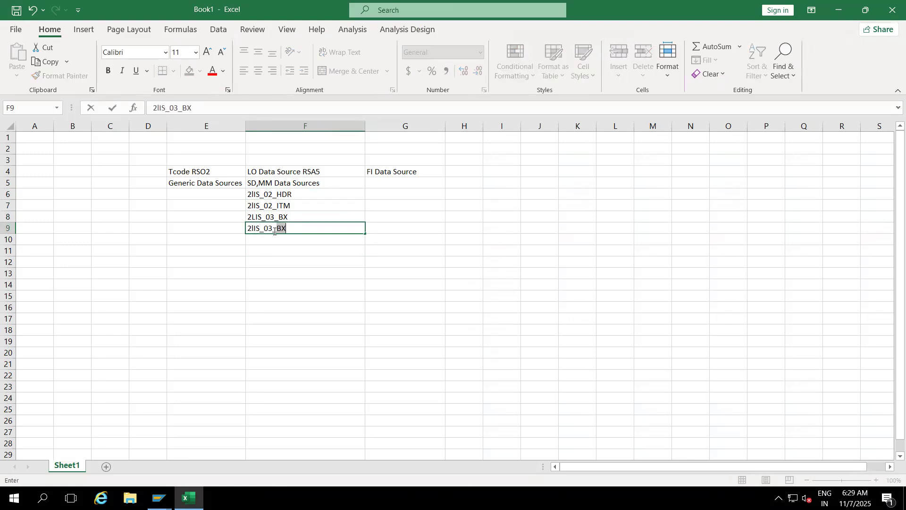
{"action": "left_click", "coordinate": [275, 248]}
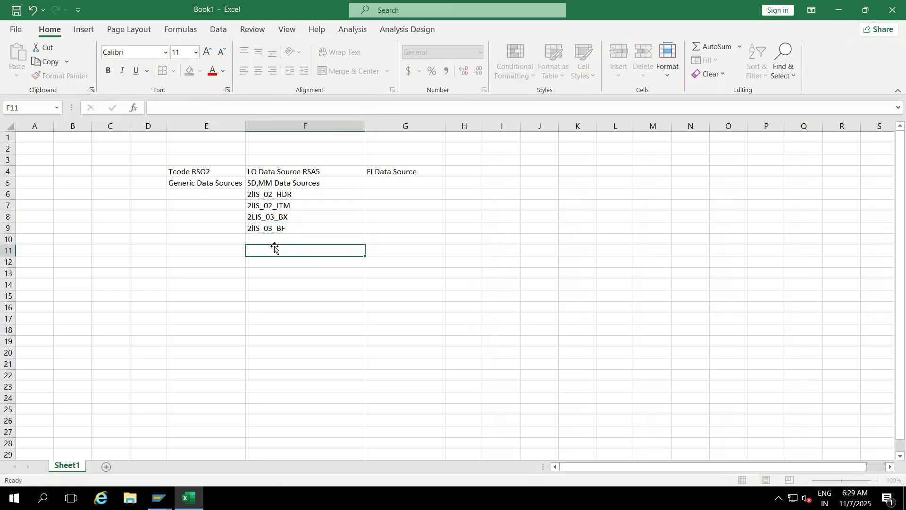
{"action": "left_click", "coordinate": [264, 239]}
{"action": "type", "text": "2"}
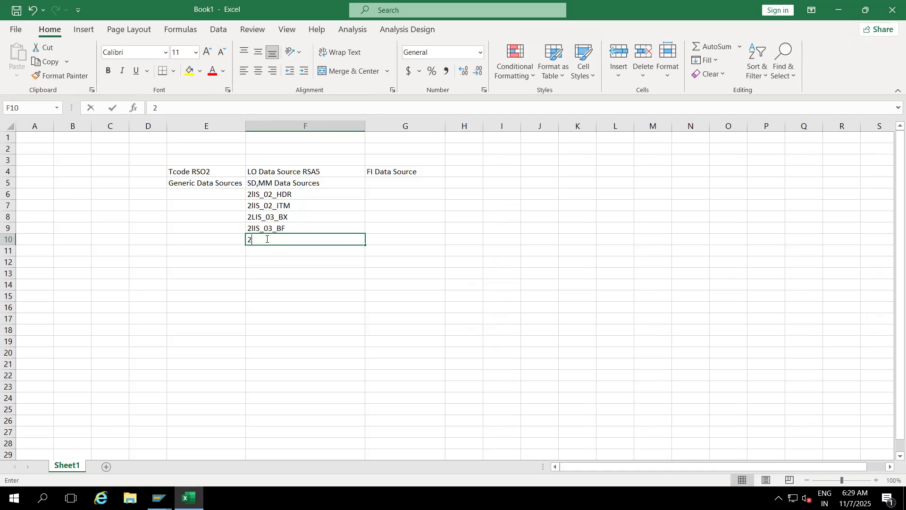
{"action": "type", "text": "LIS_03_"}
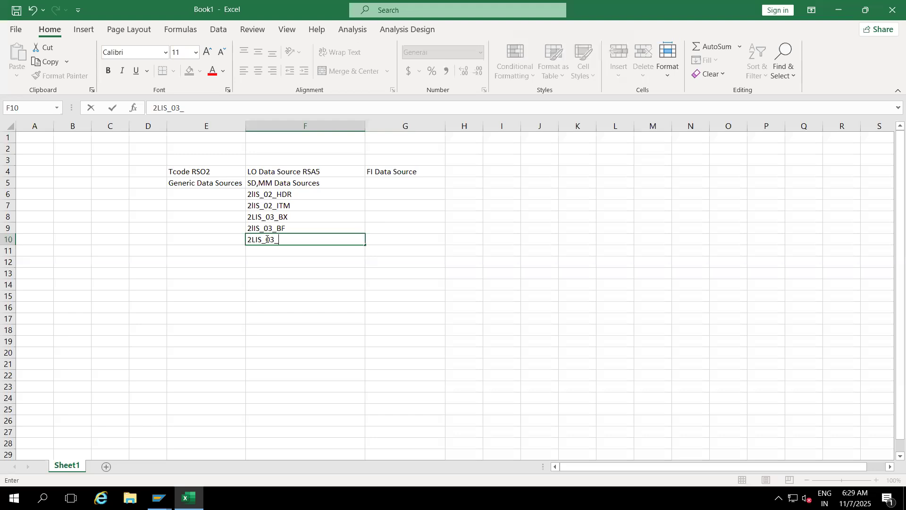
{"action": "type", "text": "UM"}
{"action": "left_click", "coordinate": [271, 272]}
List the sales data sources "2LIS_11_VAHDR", "2lIS_11_VAITM" and "2LIS_11_VASCL" in cells F11 to F13
{"action": "left_click", "coordinate": [268, 252]}
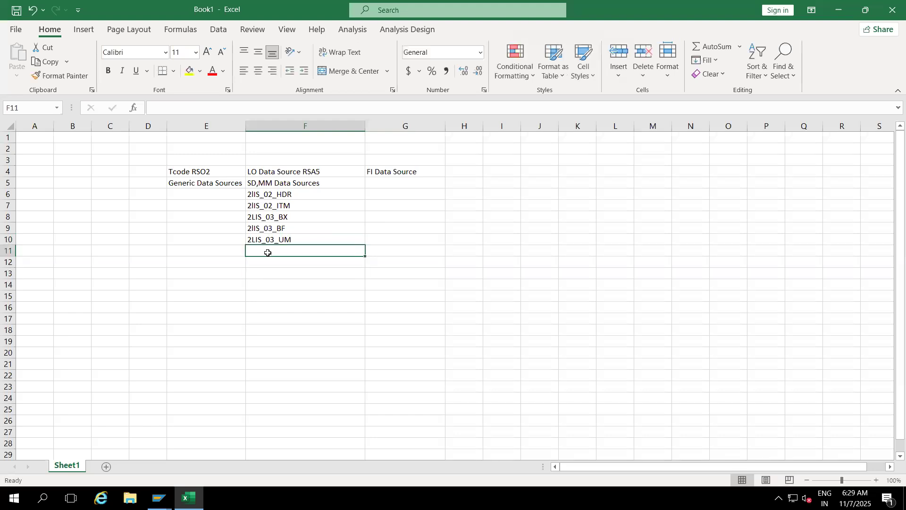
{"action": "type", "text": "2LIS_11_VAHDR"}
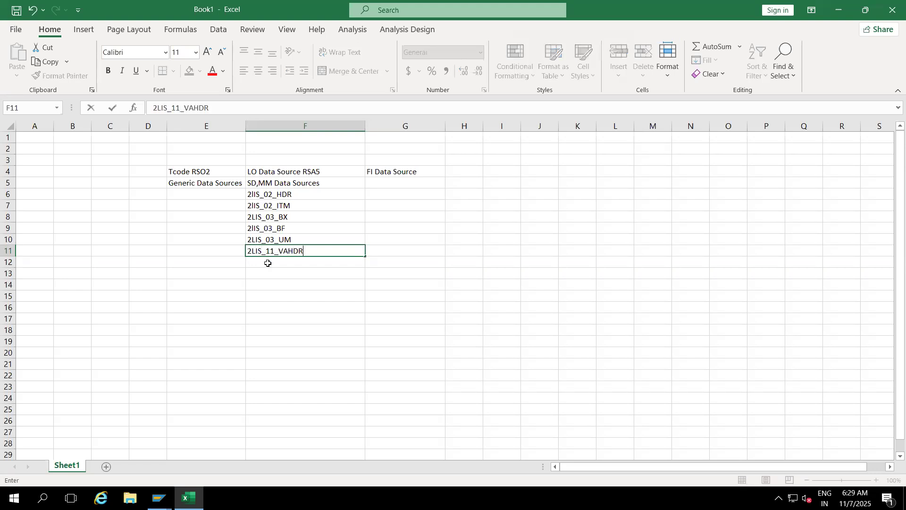
{"action": "key", "text": "Return"}
{"action": "type", "text": "2lIS_11"}
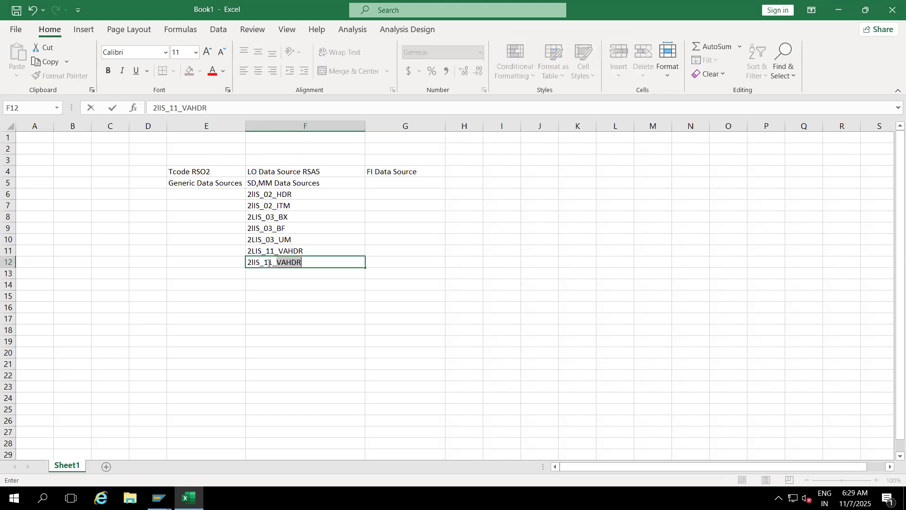
{"action": "type", "text": "_VAITM"}
{"action": "key", "text": "Return"}
{"action": "type", "text": "2"}
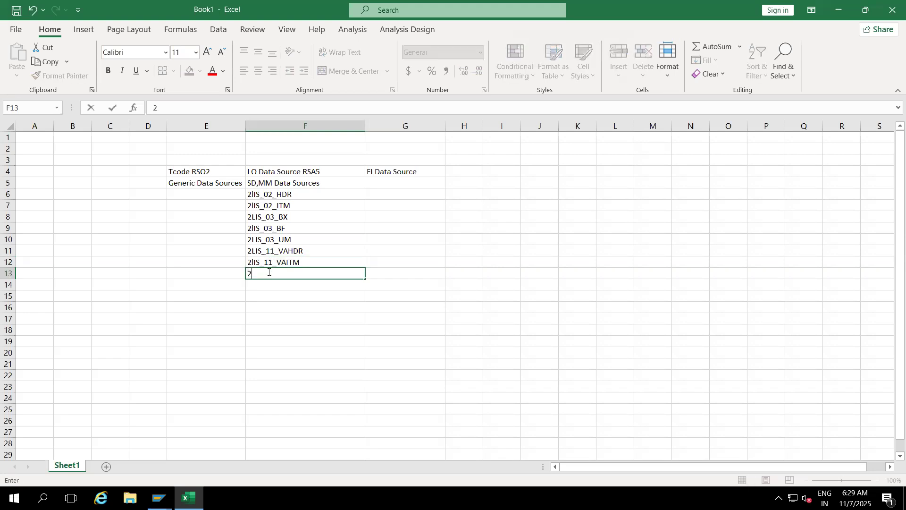
{"action": "type", "text": "LIS_11_VASCL"}
{"action": "key", "text": "Return"}
List the shipping data sources "2lIS_12_VCHDR", "2LIS_12_VCITM" and "2LIS_12_VCSCL" in cells F14 to F16
{"action": "type", "text": "2"}
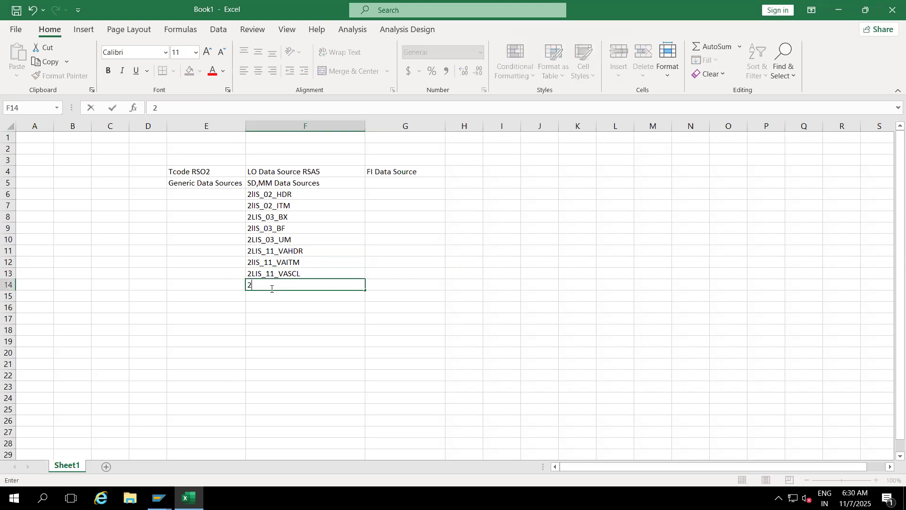
{"action": "type", "text": "lIS_12_V"}
{"action": "type", "text": "CHDR"}
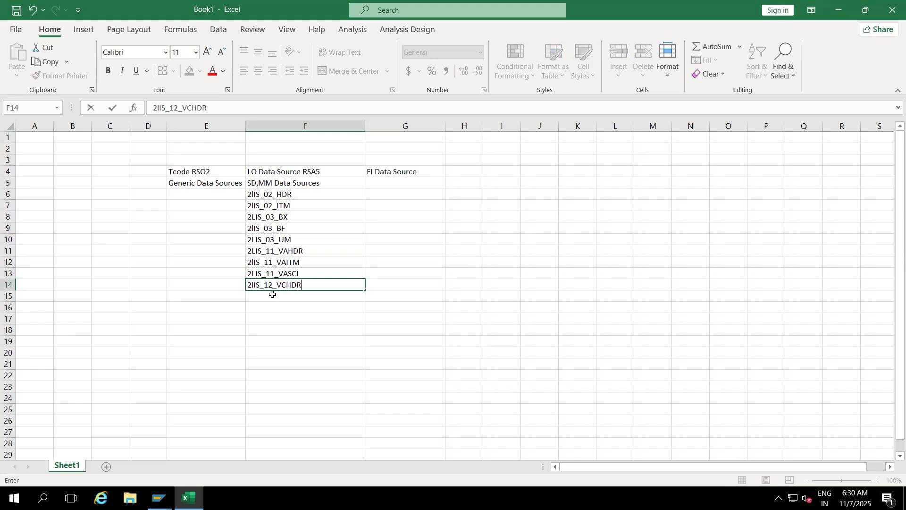
{"action": "key", "text": "Return"}
{"action": "type", "text": "2LIS_12_VCITM"}
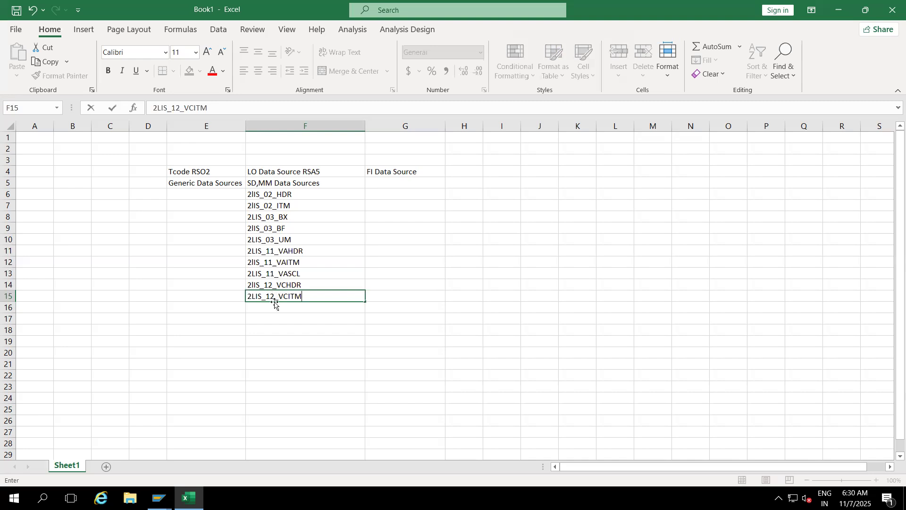
{"action": "left_click", "coordinate": [272, 307]}
{"action": "type", "text": "2LIS_12_VCSCL"}
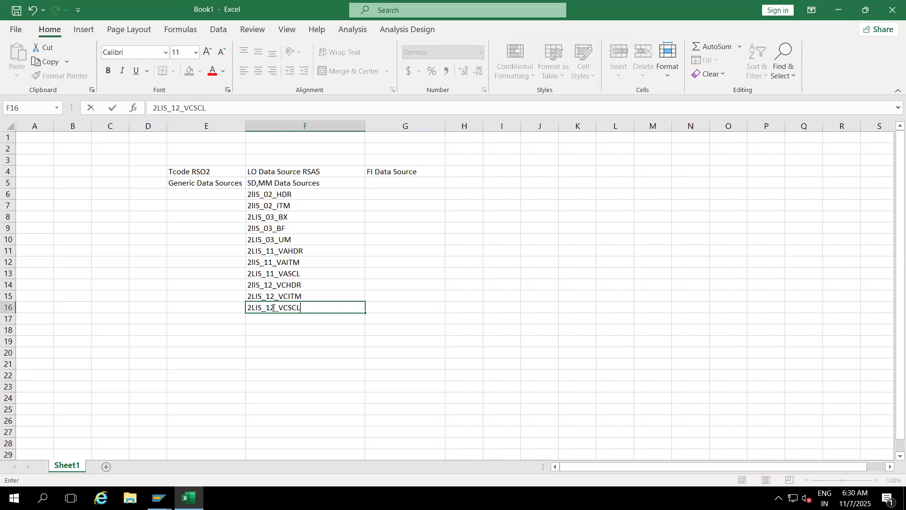
{"action": "key", "text": "Return"}
Enter the billing data sources "2LIS_13_VDHDR" in cell F17 and "2LIS_13_VDITM" in cell F18
{"action": "type", "text": "2"}
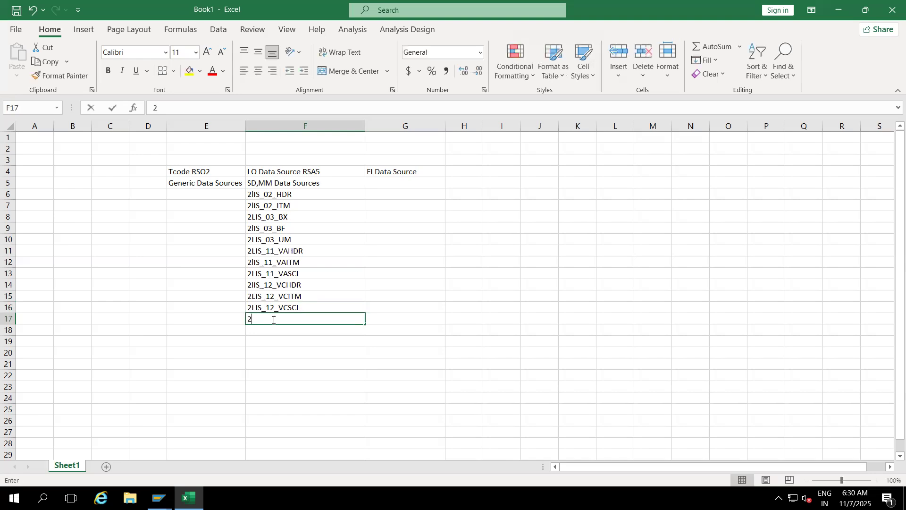
{"action": "type", "text": "LIS_13_VDHDR"}
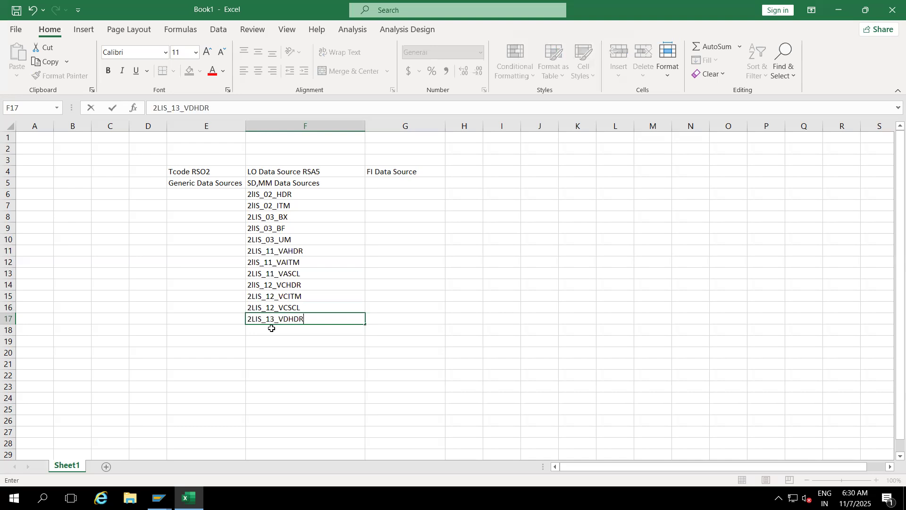
{"action": "key", "text": "Return"}
{"action": "type", "text": "2LIS_13_VDITM"}
{"action": "left_click", "coordinate": [273, 360]}
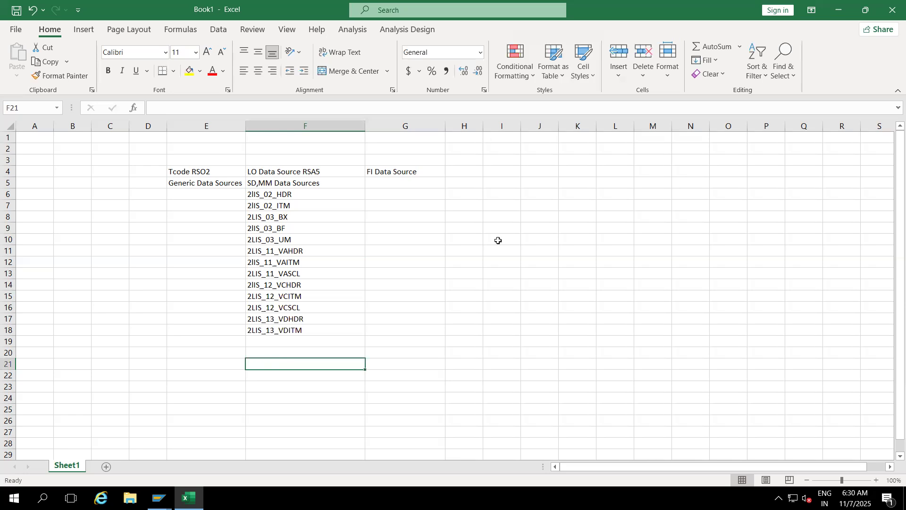
{"action": "left_click", "coordinate": [499, 240]}
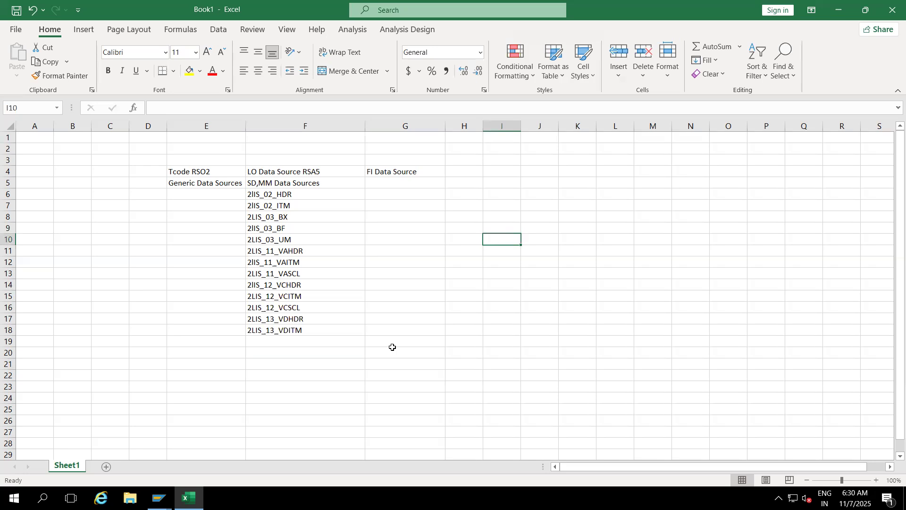
Narrow column F slightly and widen column E of the data source overview
{"action": "left_click", "coordinate": [375, 295]}
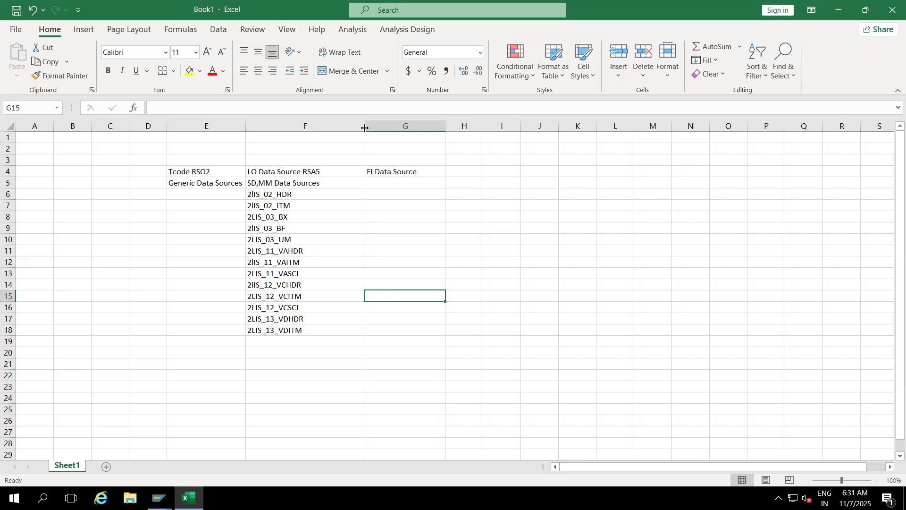
{"action": "left_click_drag", "start_coordinate": [364, 128], "coordinate": [348, 129]}
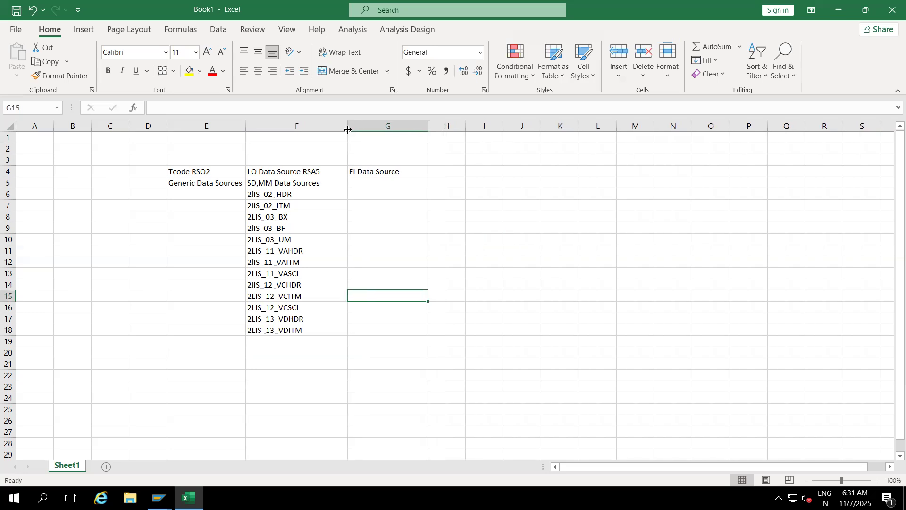
{"action": "left_click_drag", "start_coordinate": [246, 127], "coordinate": [267, 129]}
Under the Generic Data Sources heading, enter "Table" in cell E8 and "View" in cell E10
{"action": "left_click", "coordinate": [200, 187]}
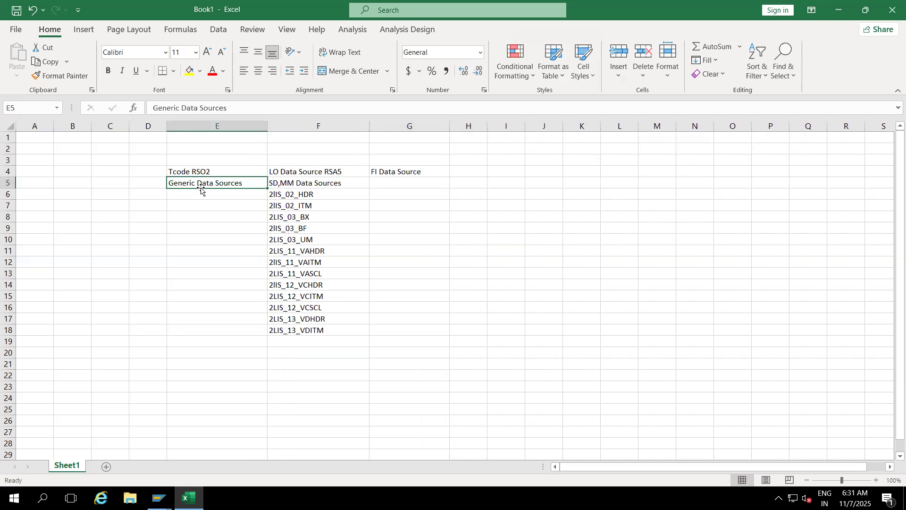
{"action": "left_click", "coordinate": [200, 214]}
{"action": "type", "text": "Tabl"}
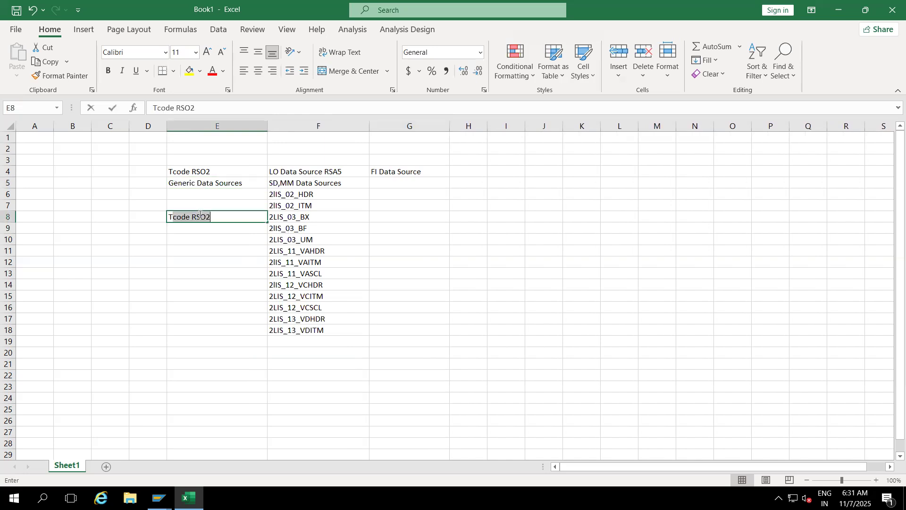
{"action": "type", "text": "e"}
{"action": "left_click", "coordinate": [193, 236]}
{"action": "type", "text": "View"}
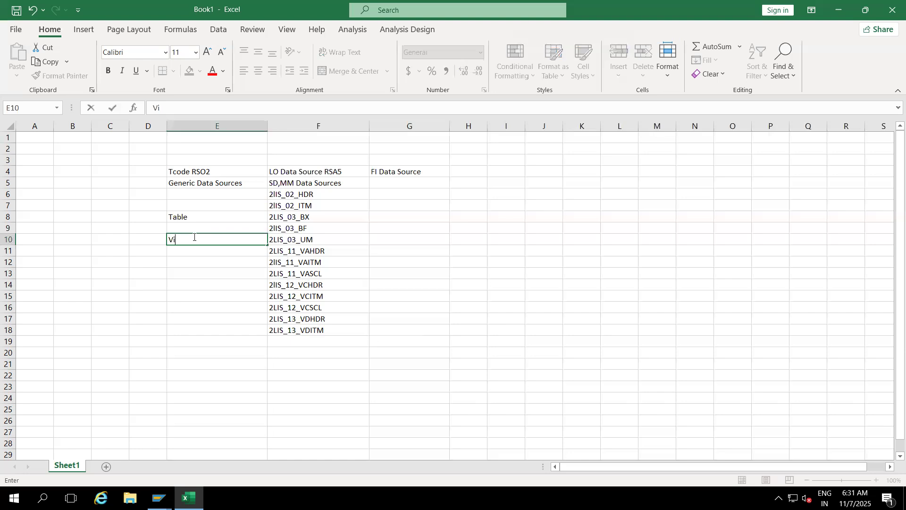
Continue the generic data source types with "Infoset" in cell E13 and "Function Module" in cell E16
{"action": "left_click", "coordinate": [183, 272]}
{"action": "type", "text": "Infoset"}
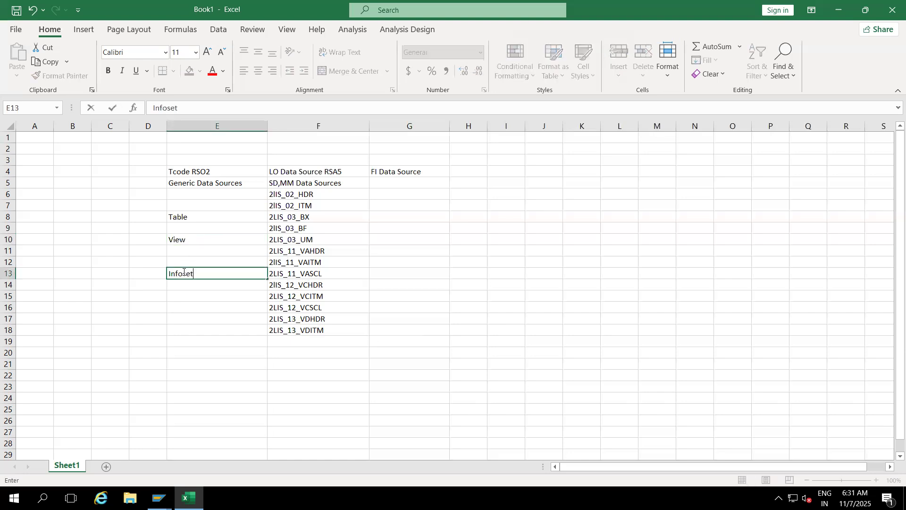
{"action": "left_click", "coordinate": [181, 309]}
{"action": "type", "text": "Fun"}
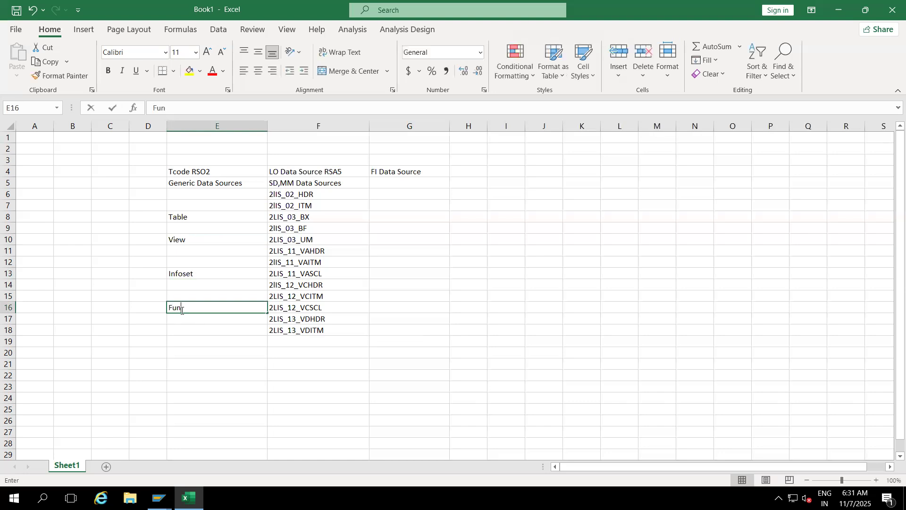
{"action": "type", "text": "ction Module"}
{"action": "left_click", "coordinate": [189, 331]}
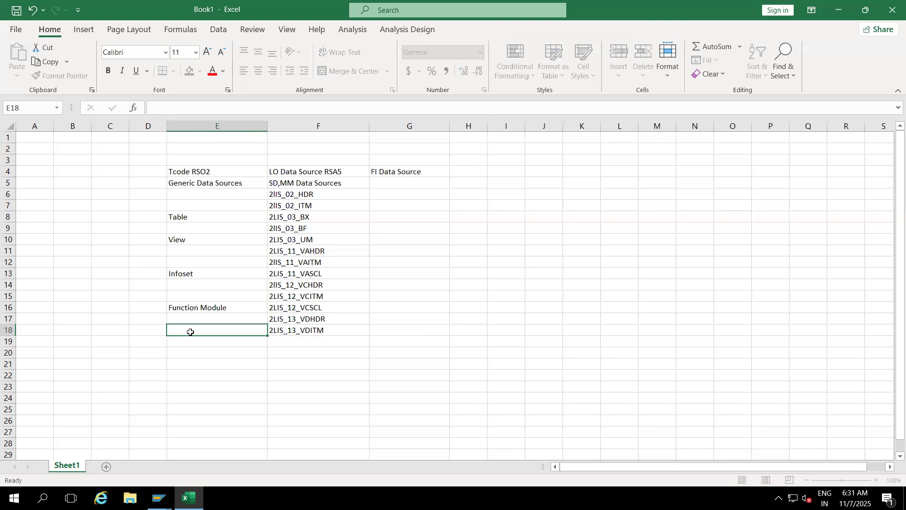
{"action": "left_click", "coordinate": [182, 308]}
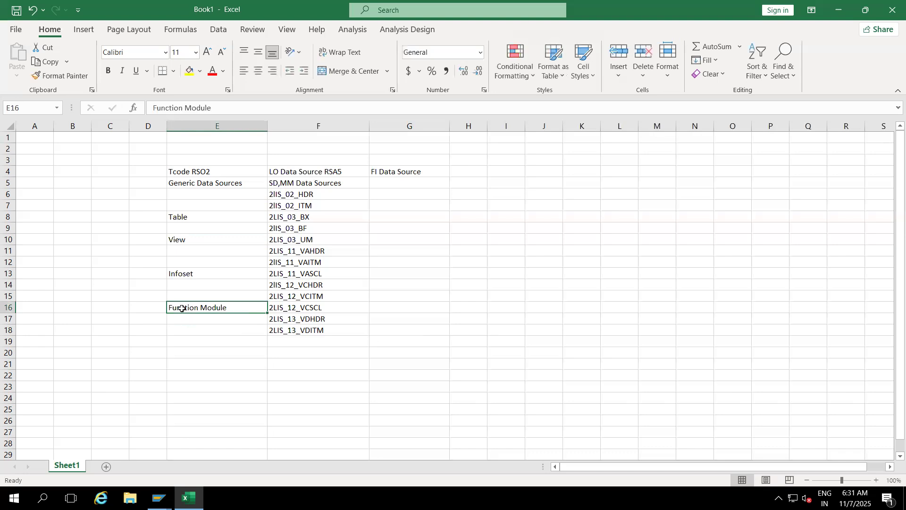
{"action": "left_click", "coordinate": [152, 308]}
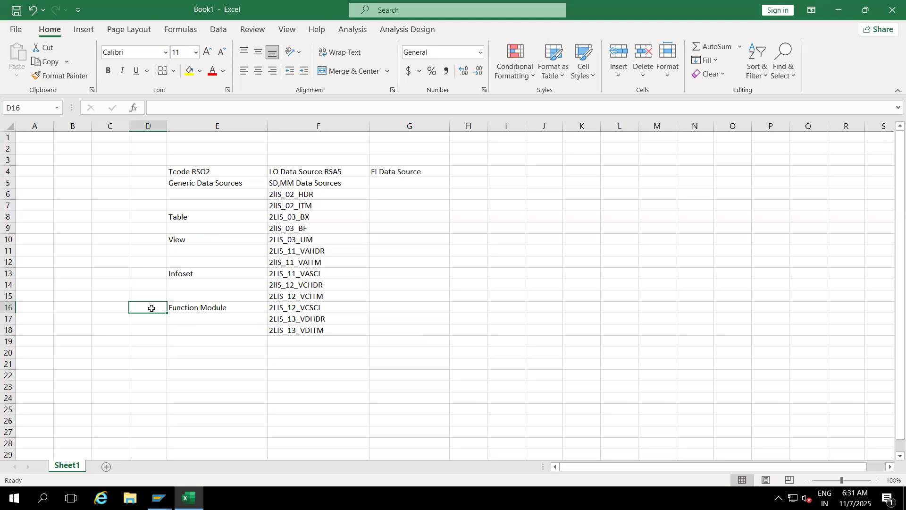
{"action": "left_click", "coordinate": [202, 307]}
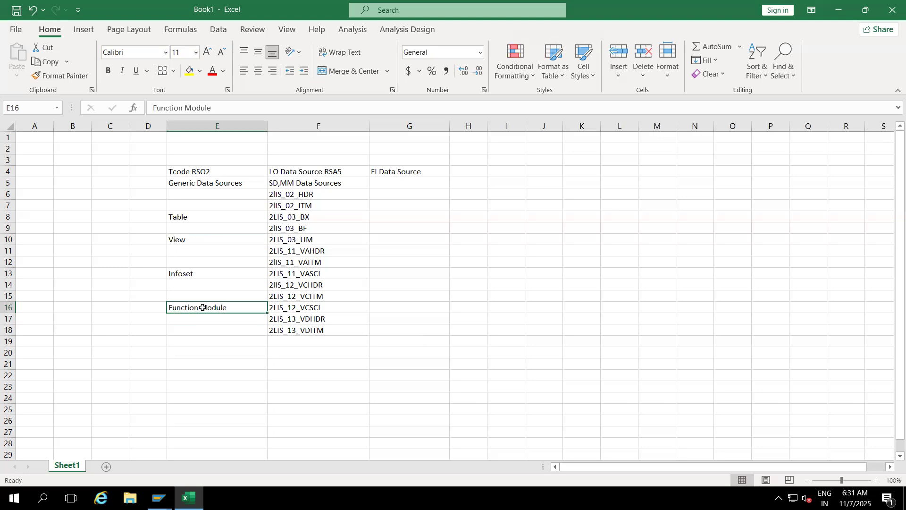
{"action": "left_click", "coordinate": [210, 183]}
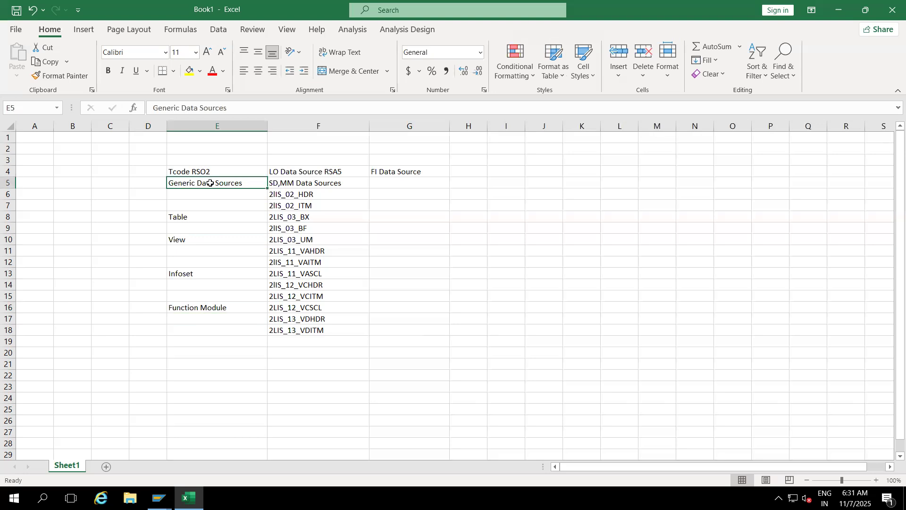
{"action": "left_click", "coordinate": [291, 173]}
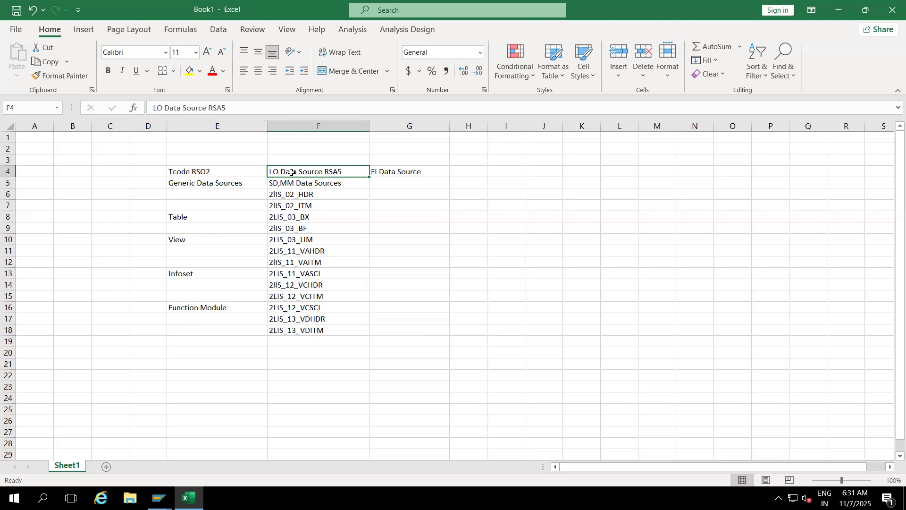
{"action": "left_click", "coordinate": [401, 171]}
Add the heading "COPA Data sources" in cell H4 and widen column H to fit it
{"action": "left_click", "coordinate": [462, 171]}
{"action": "type", "text": "C"}
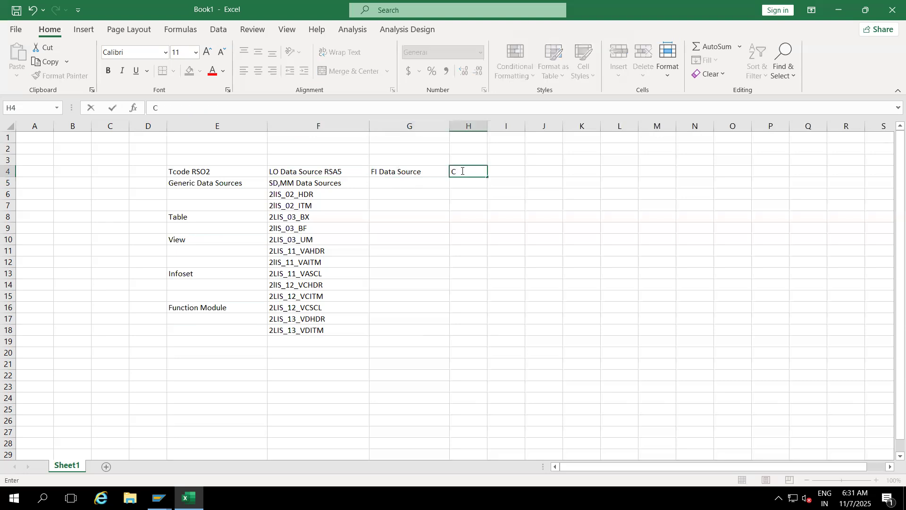
{"action": "type", "text": "OPA Data sources"}
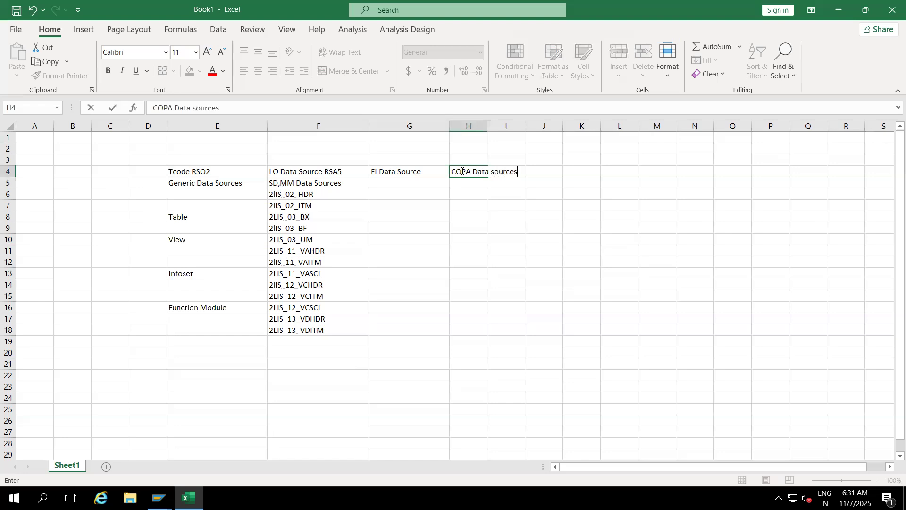
{"action": "key", "text": "ctrl+Return"}
{"action": "left_click", "coordinate": [467, 225]}
{"action": "left_click_drag", "start_coordinate": [488, 125], "coordinate": [524, 125]}
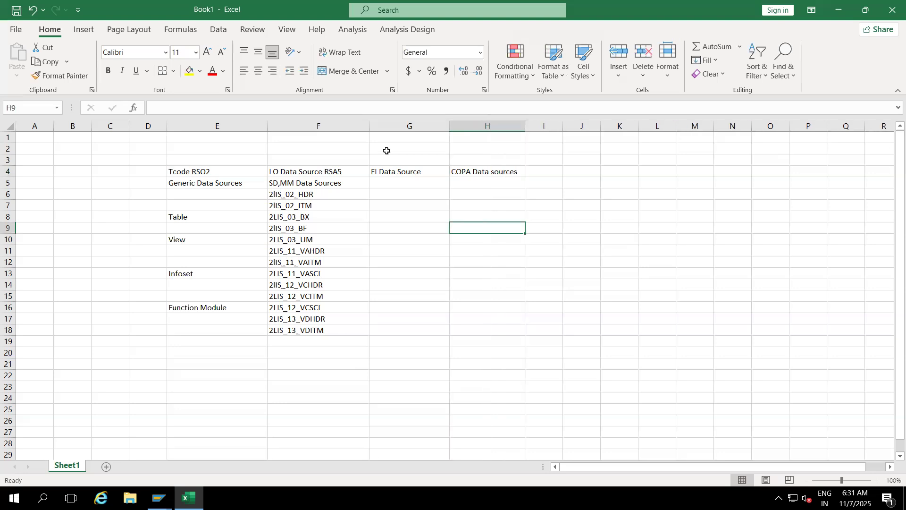
Switch to the LBWE cockpit in SAP and review the Inventory Controlling extract structures, leaving Purchasing and Inventory Controlling collapsed
{"action": "left_click", "coordinate": [309, 172]}
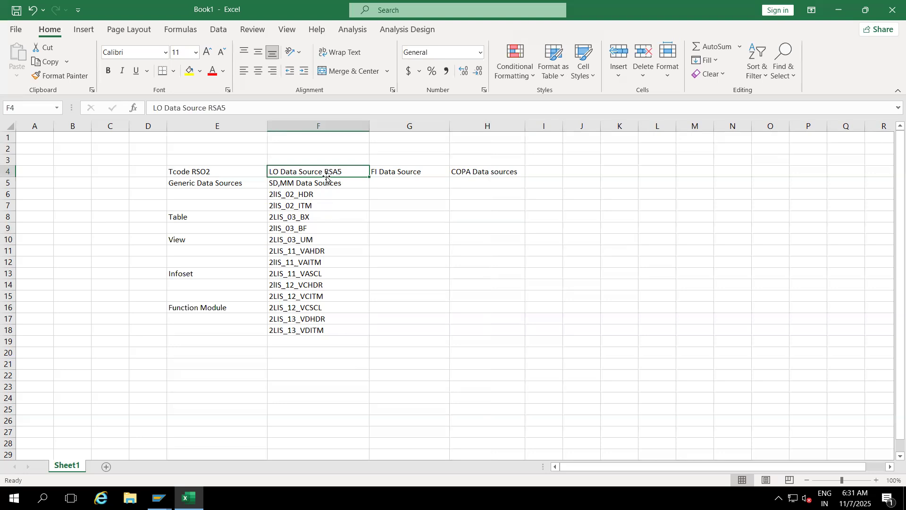
{"action": "mouse_move", "coordinate": [159, 496]}
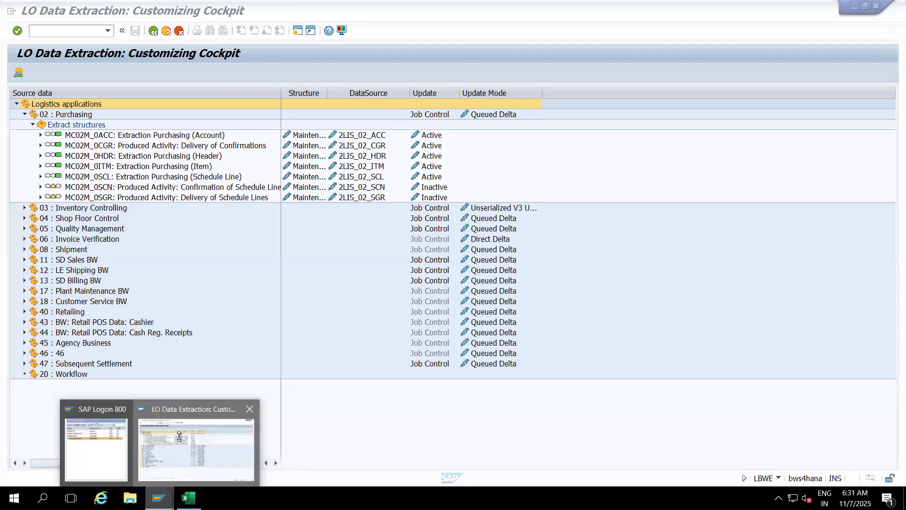
{"action": "left_click", "coordinate": [179, 436]}
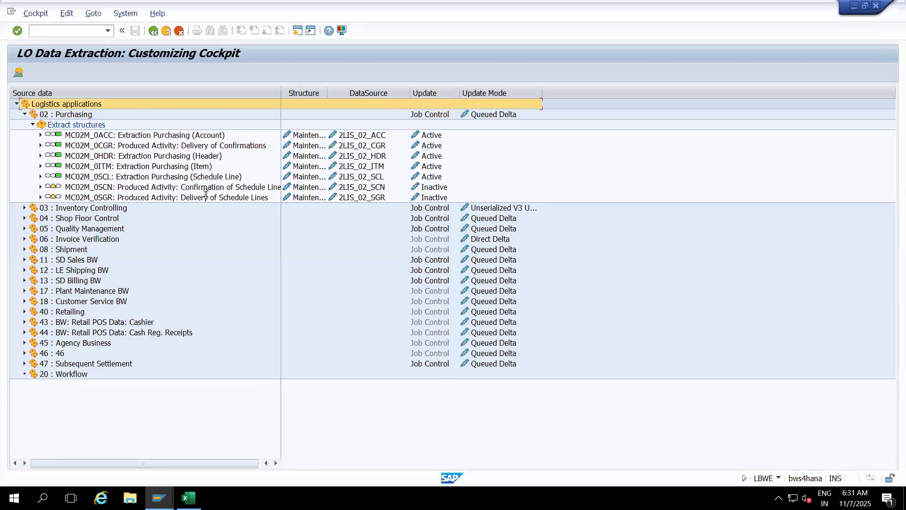
{"action": "left_click", "coordinate": [23, 207]}
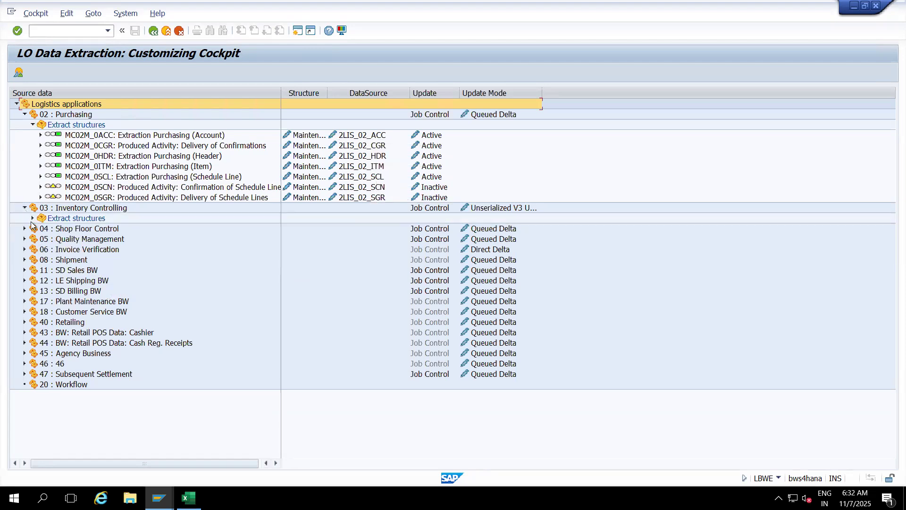
{"action": "left_click", "coordinate": [32, 218]}
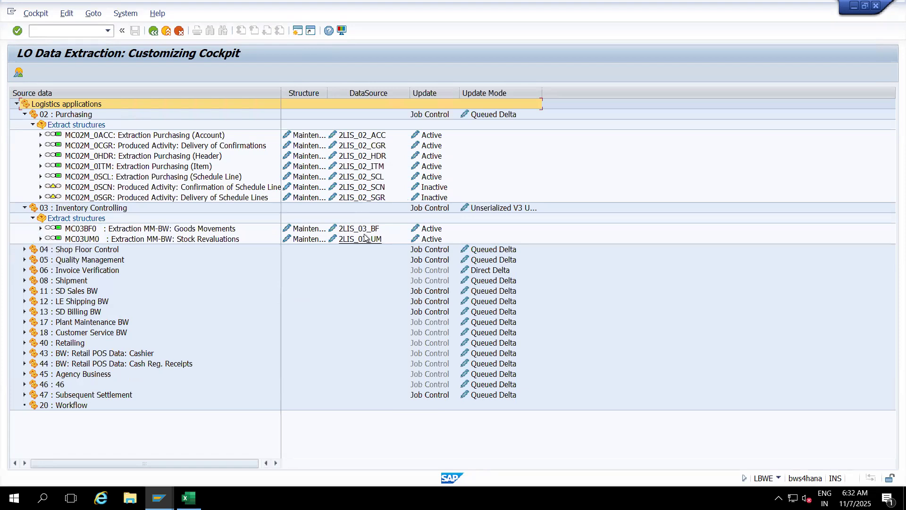
{"action": "left_click", "coordinate": [32, 125]}
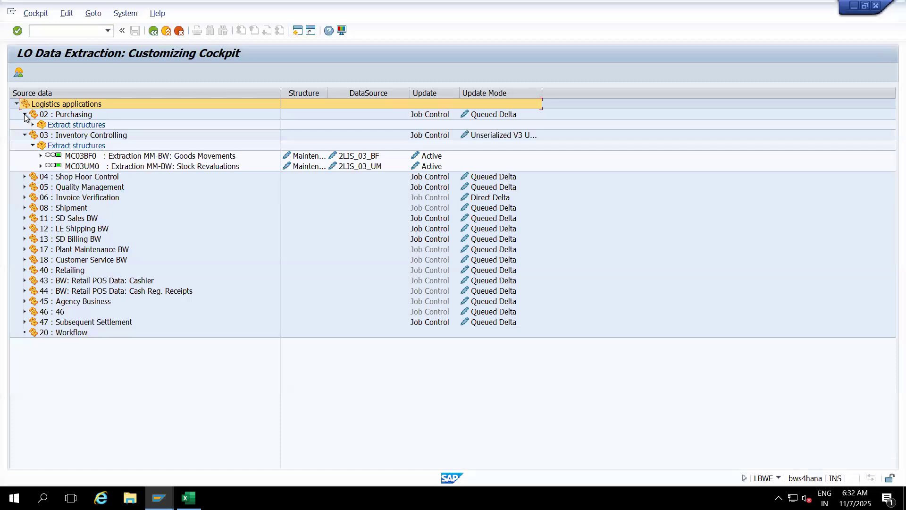
{"action": "left_click", "coordinate": [25, 114]}
{"action": "left_click", "coordinate": [25, 125]}
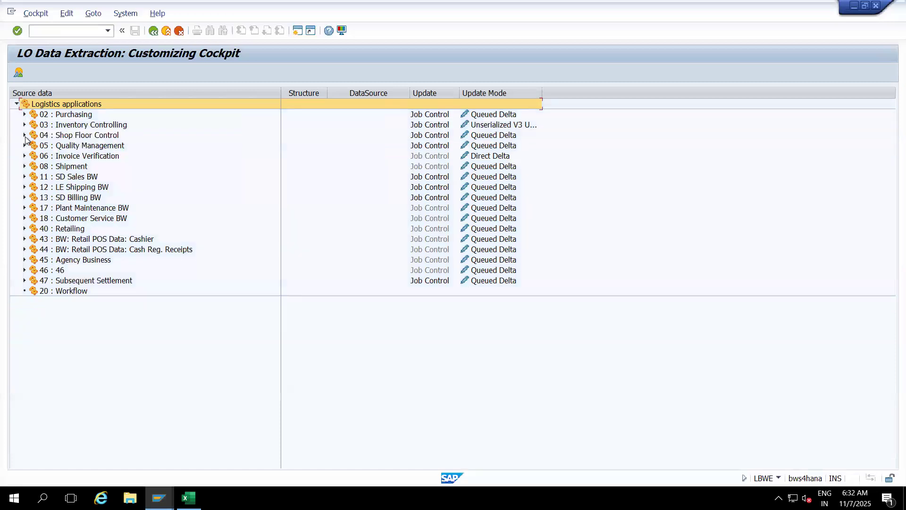
Examine the extract structures of 04 Shop Floor Control and 05 Quality Management, collapsing each application after viewing
{"action": "left_click", "coordinate": [25, 136]}
{"action": "left_click", "coordinate": [32, 146]}
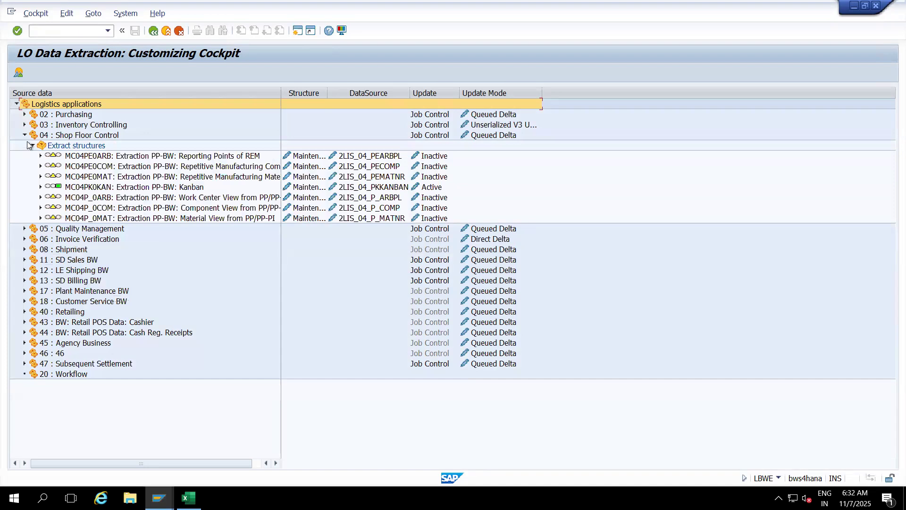
{"action": "left_click", "coordinate": [25, 135]}
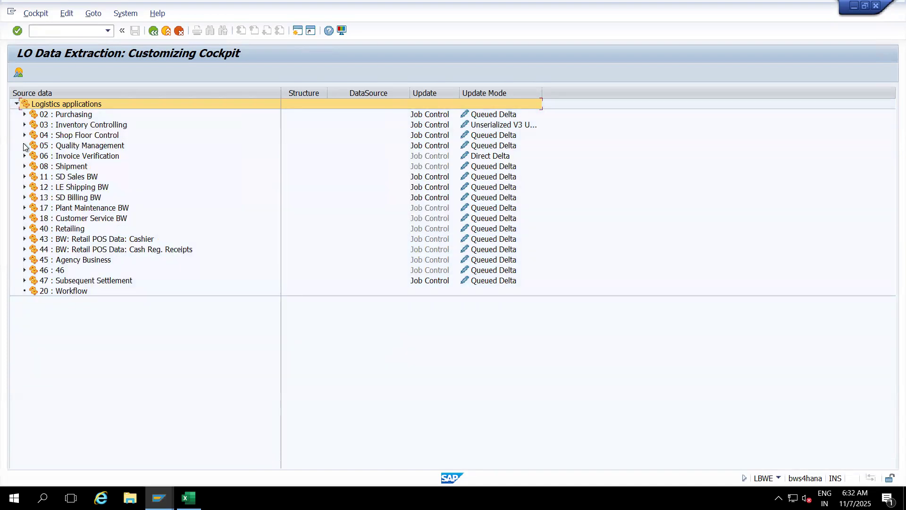
{"action": "left_click", "coordinate": [25, 145]}
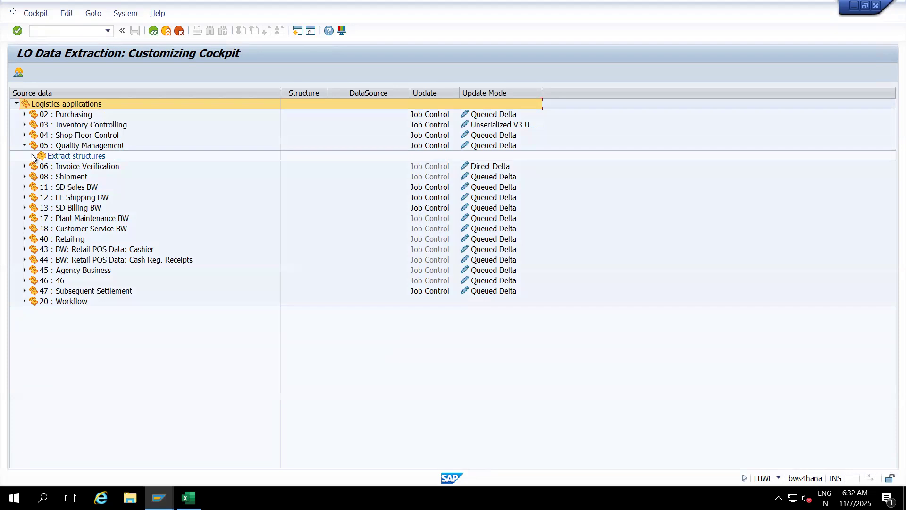
{"action": "left_click", "coordinate": [33, 157]}
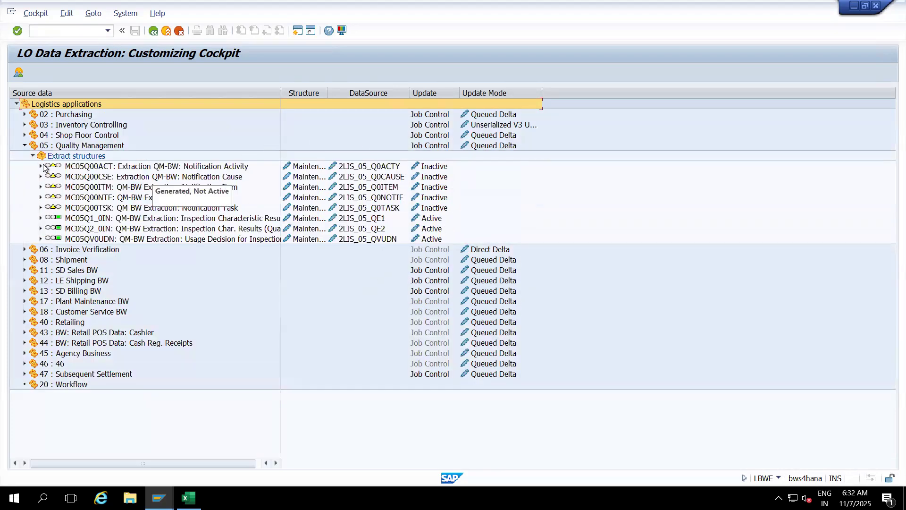
{"action": "left_click", "coordinate": [24, 146]}
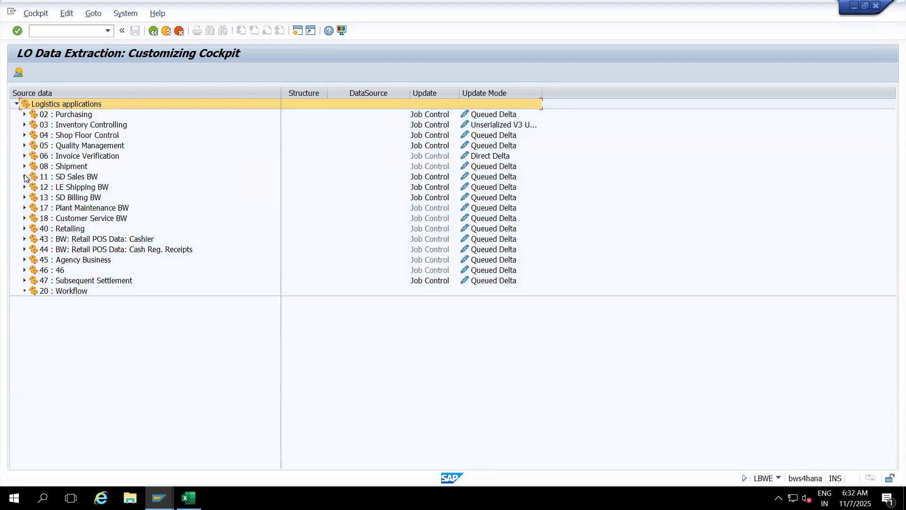
Examine the extract structures of 11 SD Sales BW and 17 Plant Maintenance BW, collapsing each application after viewing
{"action": "left_click", "coordinate": [24, 177]}
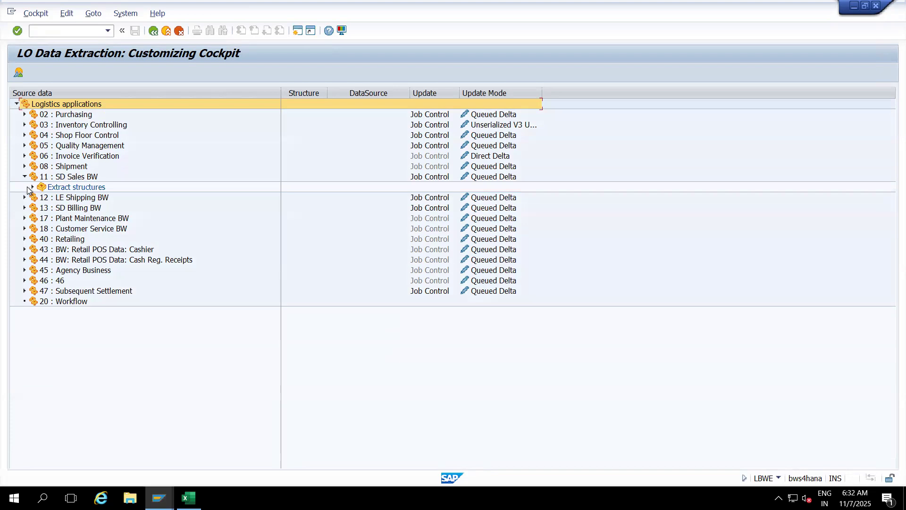
{"action": "left_click", "coordinate": [32, 188]}
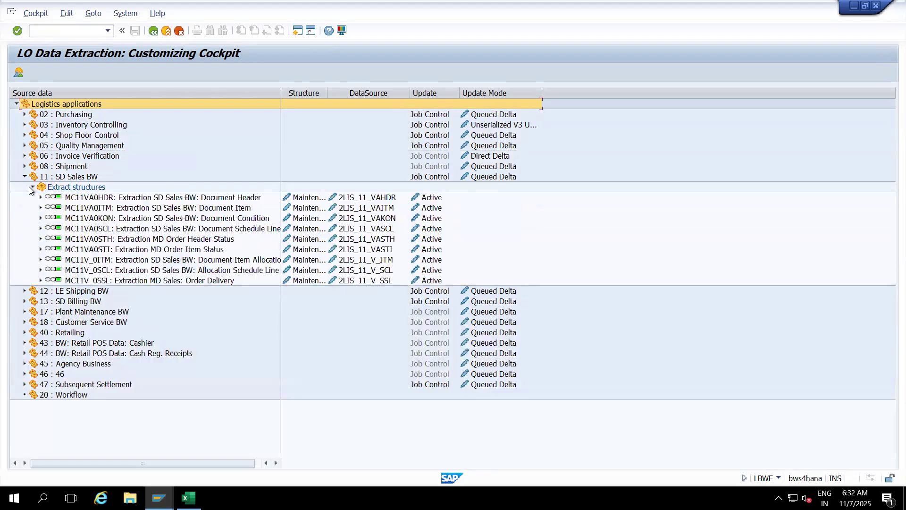
{"action": "left_click", "coordinate": [25, 177]}
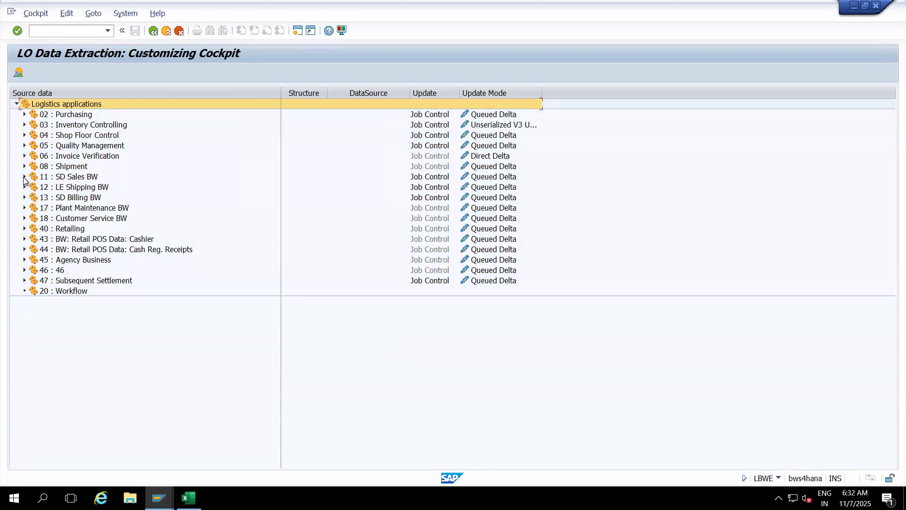
{"action": "left_click", "coordinate": [25, 208]}
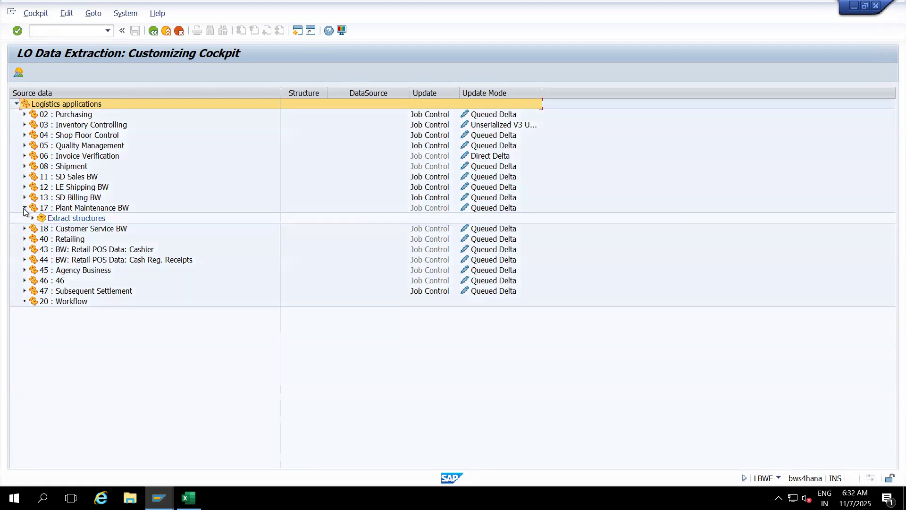
{"action": "left_click", "coordinate": [32, 218]}
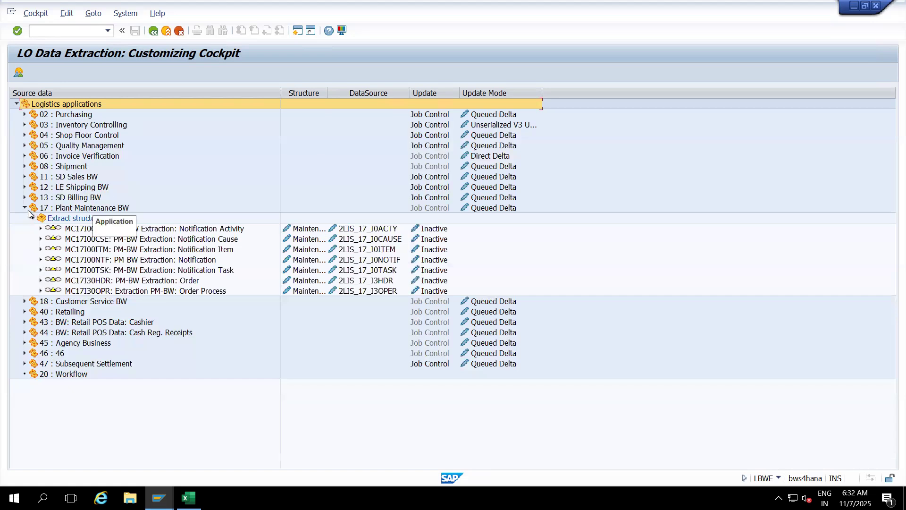
{"action": "left_click", "coordinate": [25, 208]}
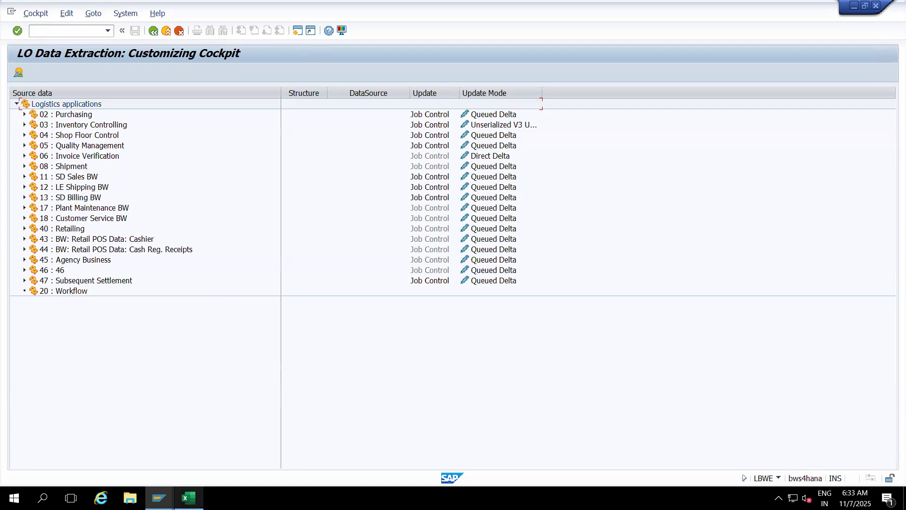
Switch back to the Excel workbook and review the LO data source heading and the names listed in F6:F18
{"action": "left_click", "coordinate": [188, 498]}
{"action": "left_click", "coordinate": [306, 159]}
{"action": "left_click", "coordinate": [304, 174]}
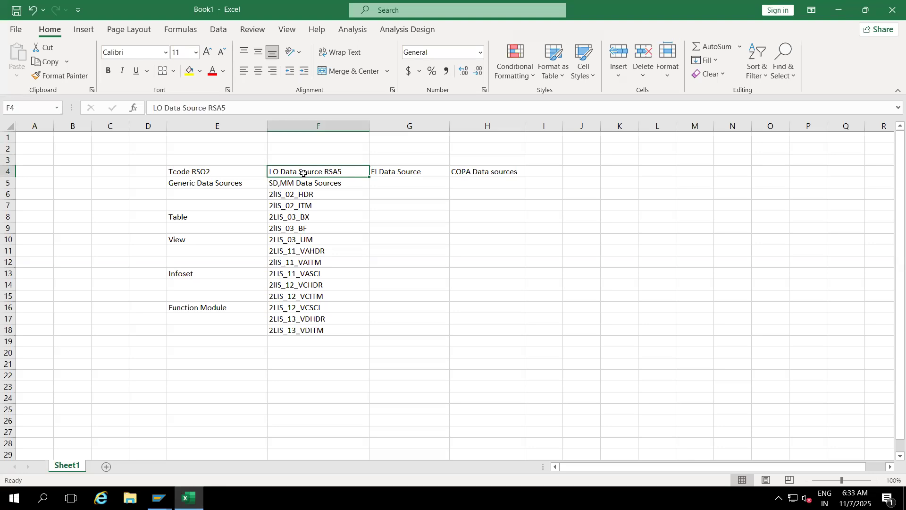
{"action": "left_click", "coordinate": [306, 184]}
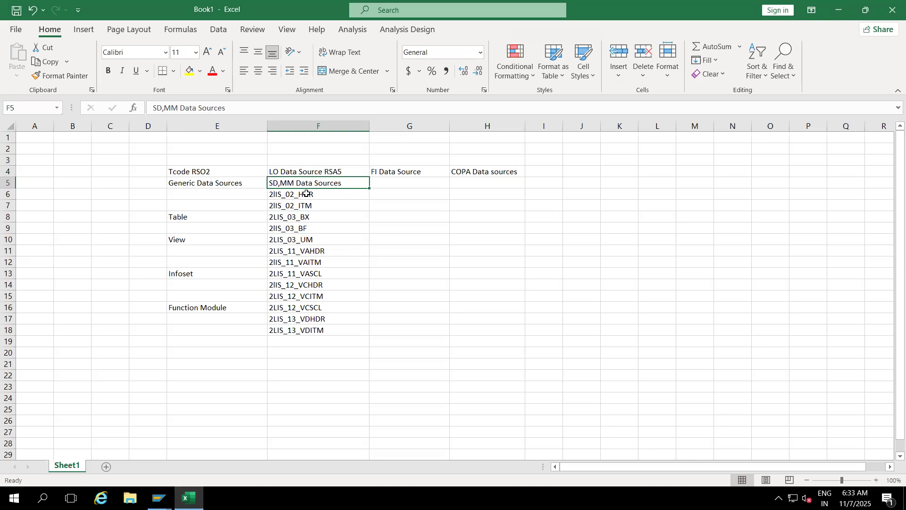
{"action": "left_click_drag", "start_coordinate": [306, 194], "coordinate": [304, 336]}
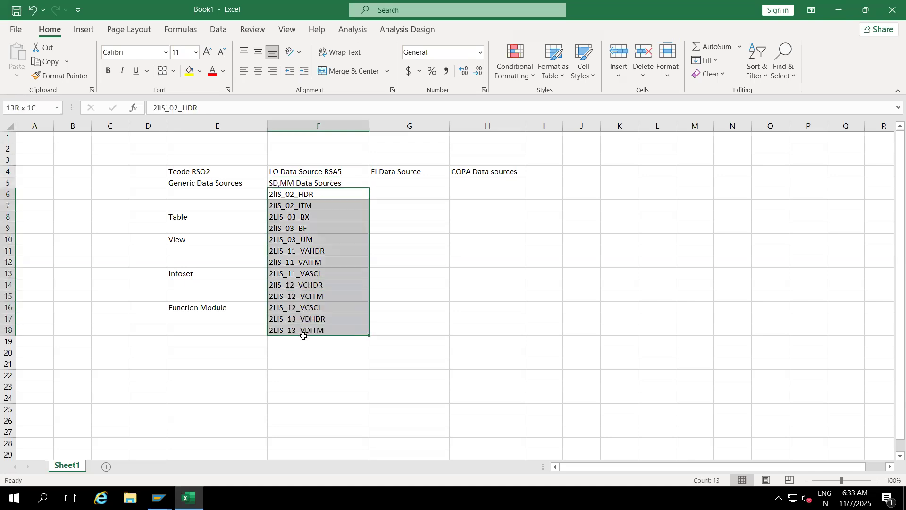
Widen column G slightly and enter "0FI_ACDOCA_10" in cell G5 under the FI Data Source heading
{"action": "left_click", "coordinate": [398, 180]}
{"action": "left_click_drag", "start_coordinate": [449, 126], "coordinate": [473, 131]}
{"action": "left_click", "coordinate": [409, 211]}
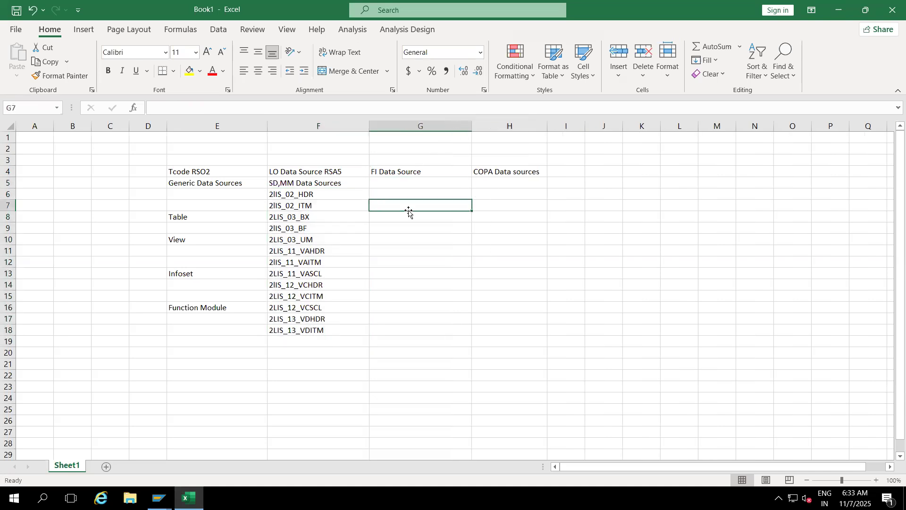
{"action": "left_click", "coordinate": [393, 188]}
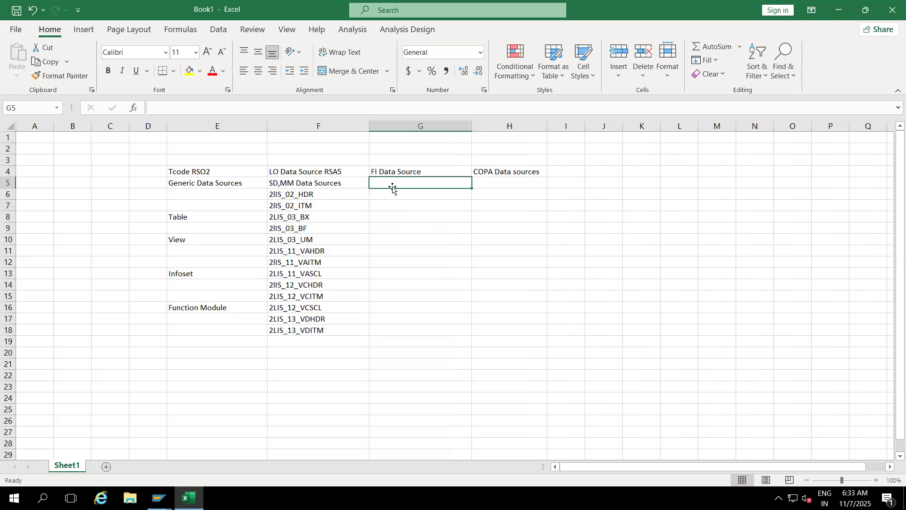
{"action": "type", "text": "0FI_ACDOCA_10"}
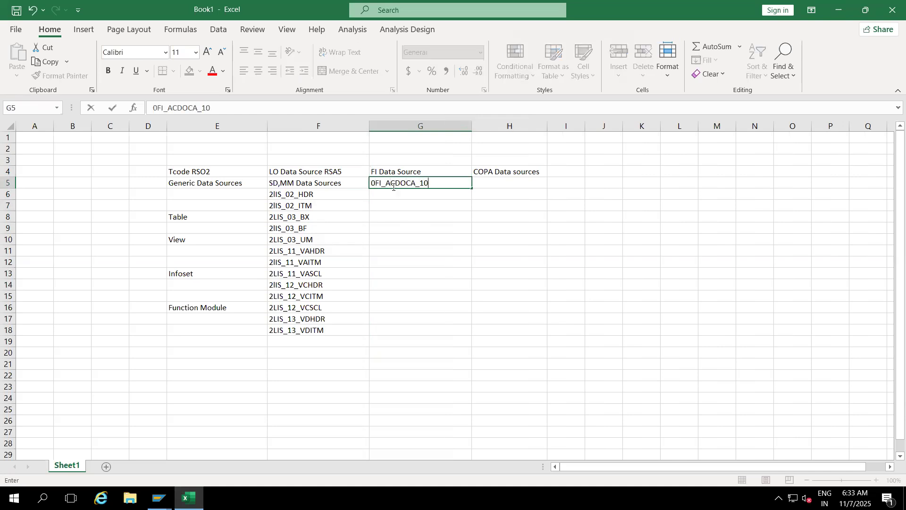
Add the second FI data source "0FI_ACDOCA_20" in cell G7
{"action": "left_click", "coordinate": [393, 203]}
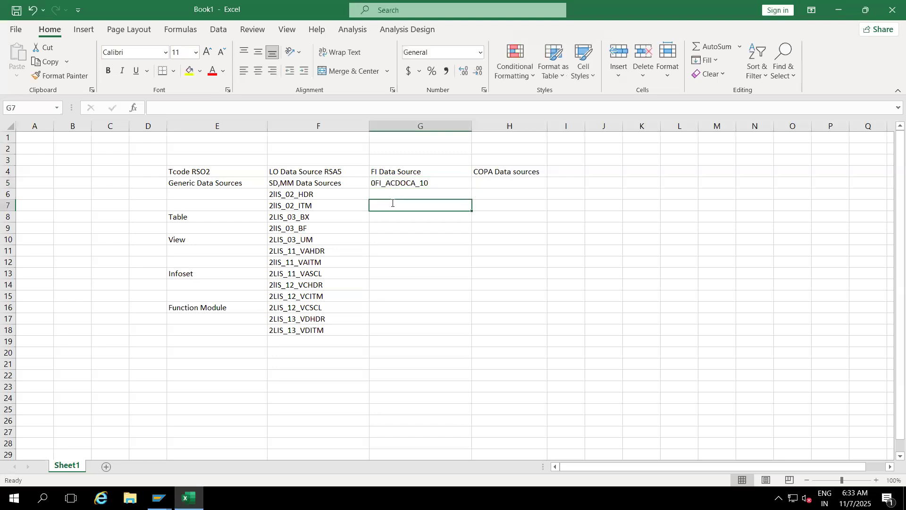
{"action": "type", "text": "0FI_"}
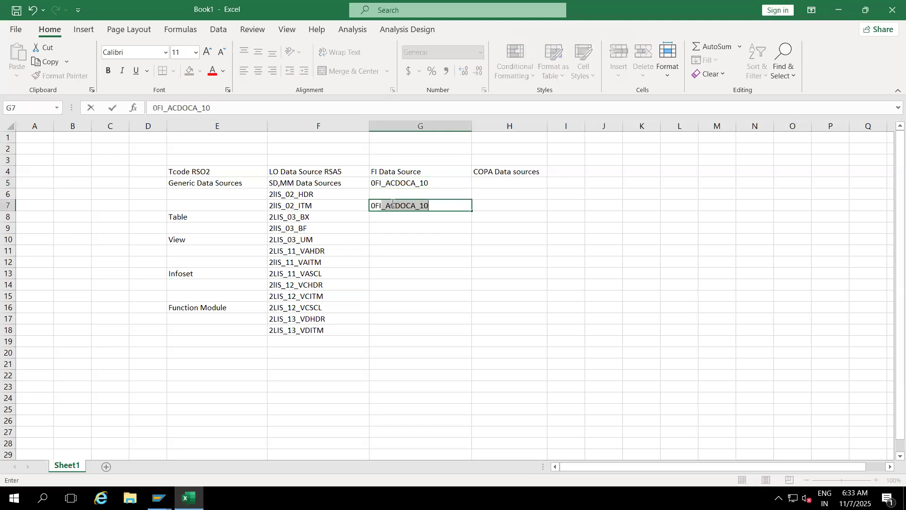
{"action": "left_click", "coordinate": [443, 205]}
{"action": "key", "text": "BackSpace"}
{"action": "key", "text": "BackSpace"}
{"action": "type", "text": "20"}
{"action": "left_click", "coordinate": [436, 246]}
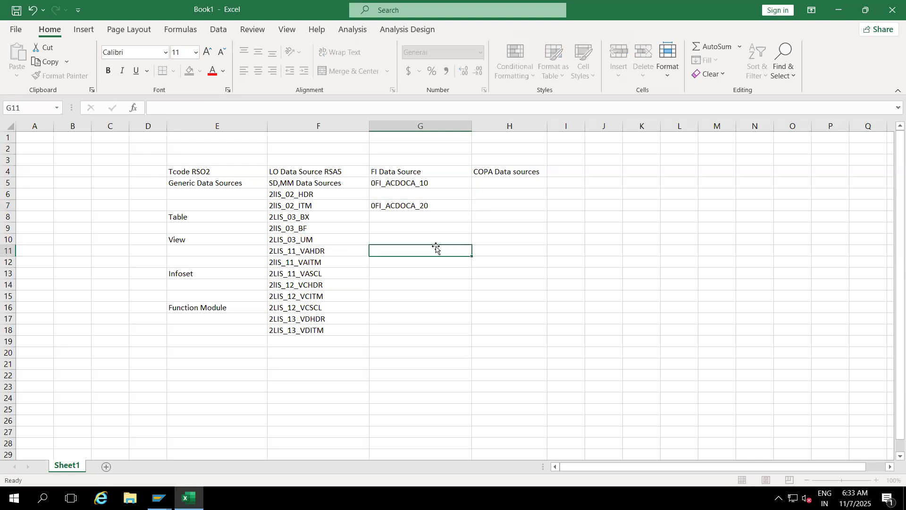
{"action": "left_click", "coordinate": [418, 187]}
{"action": "left_click", "coordinate": [418, 211]}
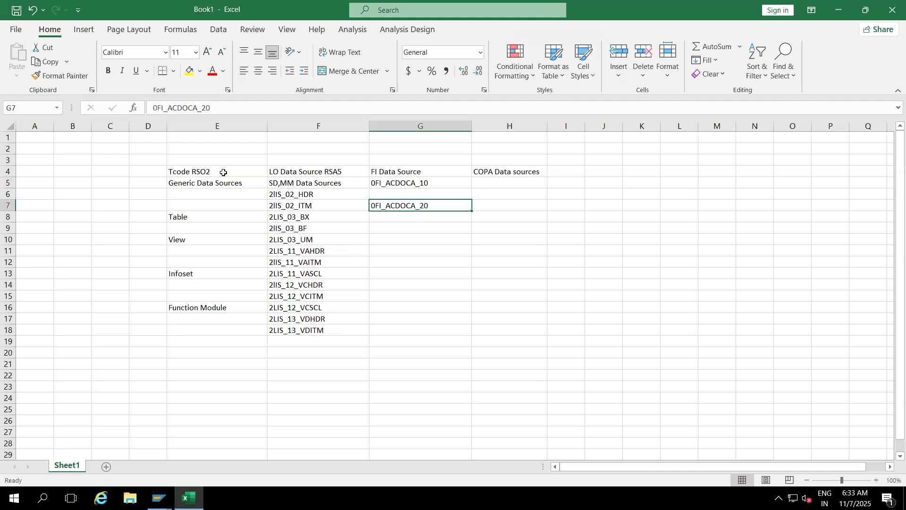
Make the LO and FI data source headings in F4:G4 bold
{"action": "left_click_drag", "start_coordinate": [293, 172], "coordinate": [415, 172]}
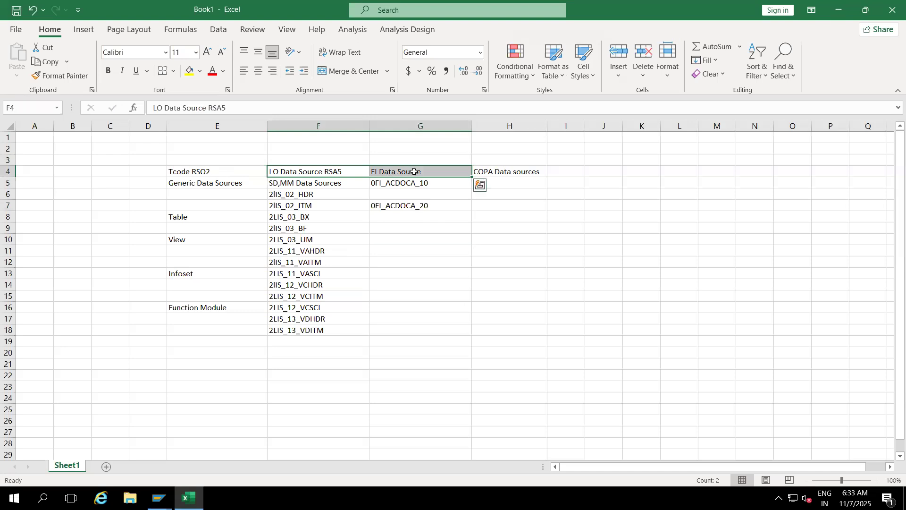
{"action": "key", "text": "ctrl+b"}
{"action": "left_click", "coordinate": [422, 241]}
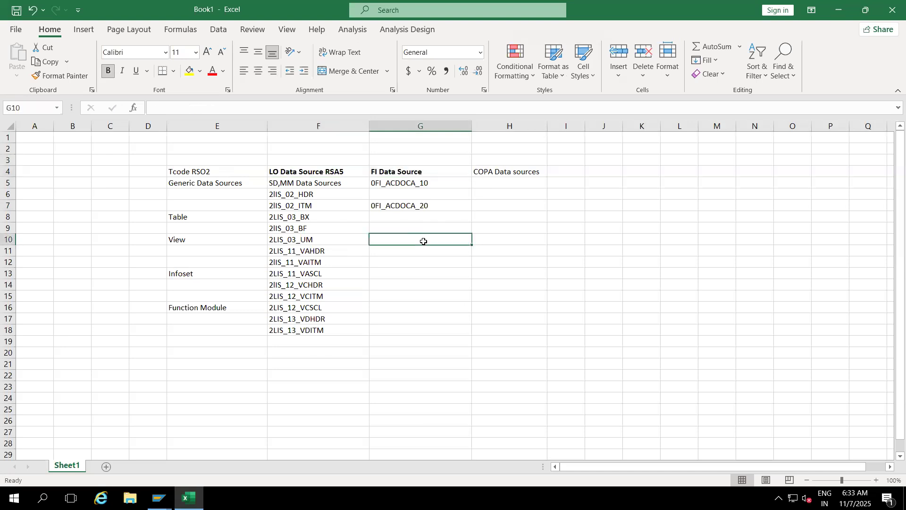
Start the ECC list of FI data sources with "ECC" in cell G15 and "0FI_AR_4" in cell G16
{"action": "left_click", "coordinate": [416, 300]}
{"action": "type", "text": "ECC"}
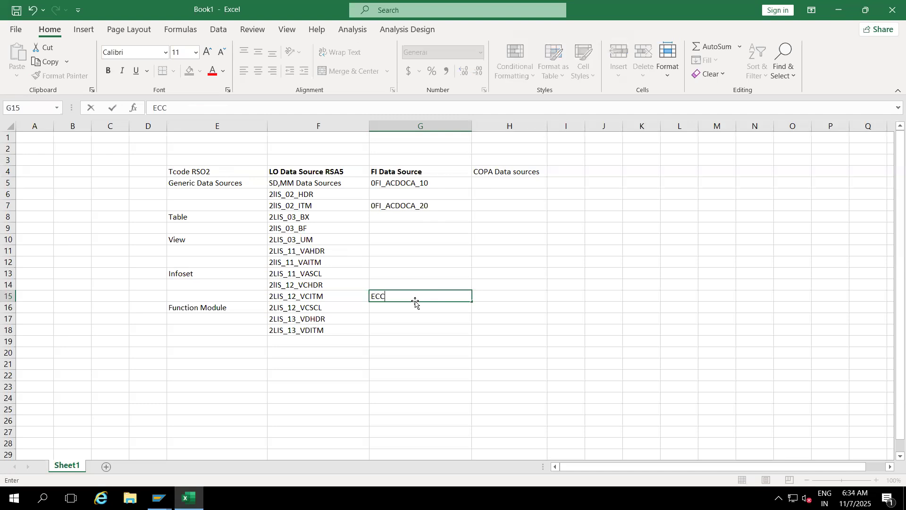
{"action": "left_click", "coordinate": [384, 308]}
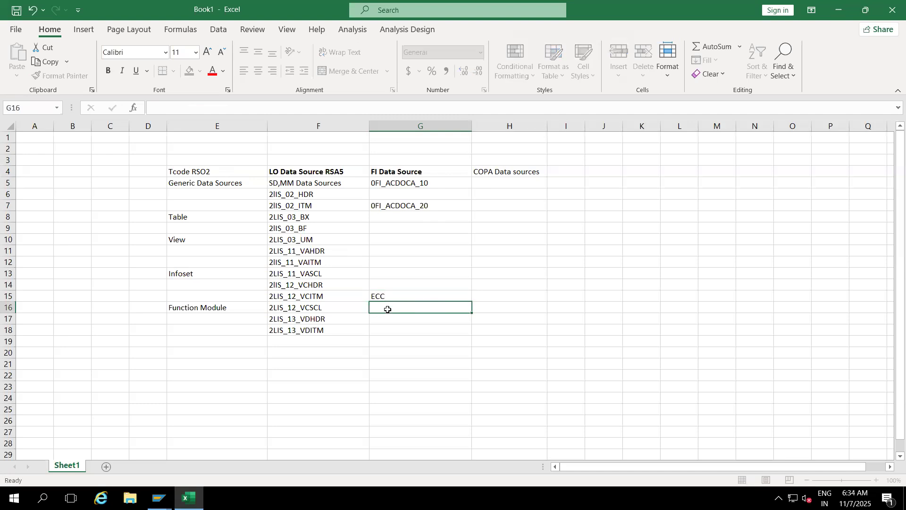
{"action": "type", "text": "0FI_AR_4"}
Complete the ECC list with "0FI_AP_4" in cell G17 and "0FI_GL_14" in cell G18
{"action": "left_click", "coordinate": [387, 321]}
{"action": "type", "text": "0FI_AP_4"}
{"action": "key", "text": "Return"}
{"action": "type", "text": "0FI_GL"}
{"action": "key", "text": "BackSpace"}
{"action": "type", "text": "L_14"}
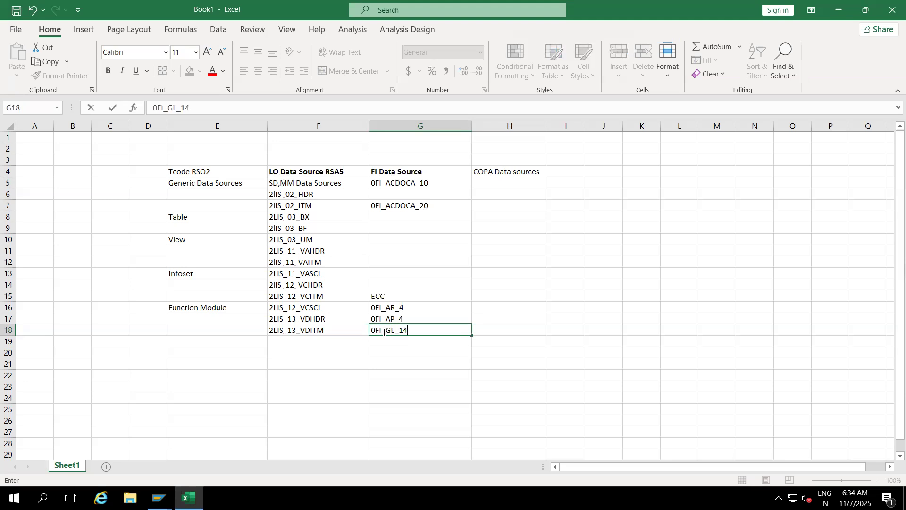
{"action": "left_click", "coordinate": [398, 366]}
{"action": "left_click_drag", "start_coordinate": [392, 305], "coordinate": [392, 329]}
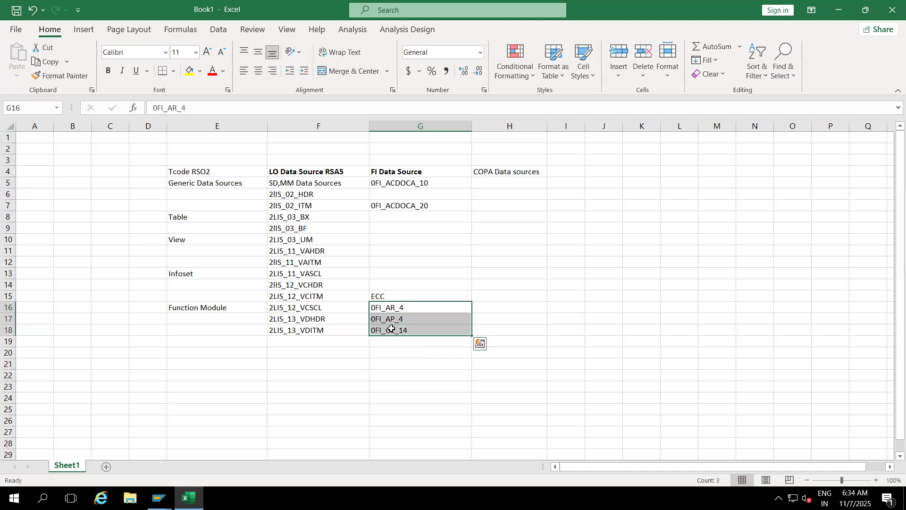
{"action": "left_click", "coordinate": [381, 186]}
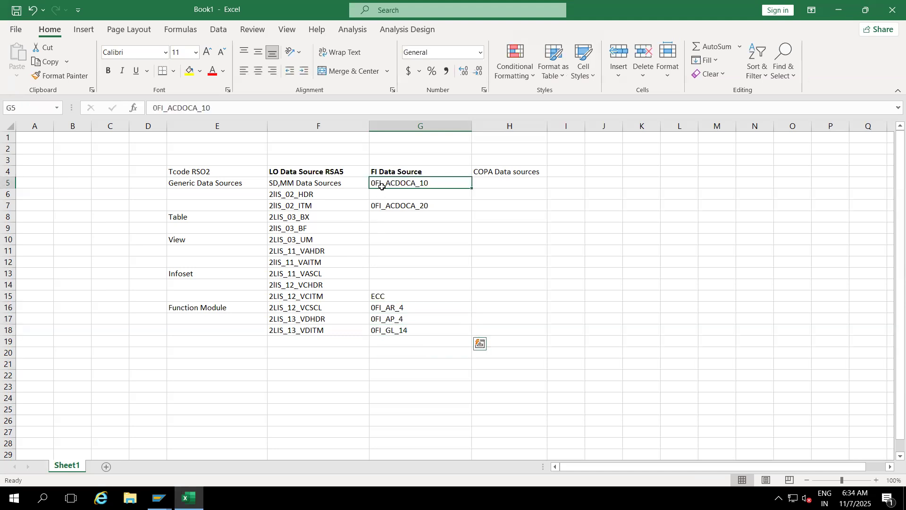
{"action": "left_click_drag", "start_coordinate": [381, 186], "coordinate": [382, 203]}
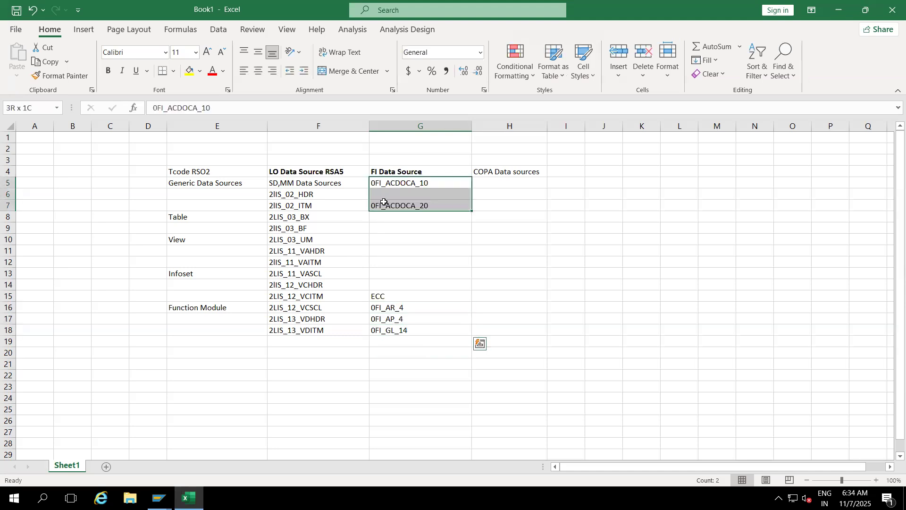
{"action": "left_click", "coordinate": [399, 231]}
{"action": "left_click", "coordinate": [410, 184]}
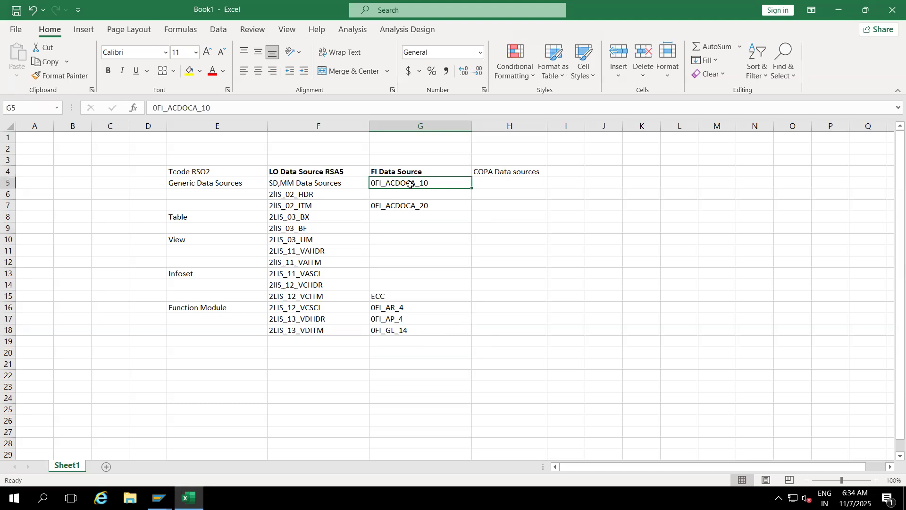
Enter the transaction code "KEB0" under the COPA Data sources heading in cell H5
{"action": "left_click", "coordinate": [491, 181]}
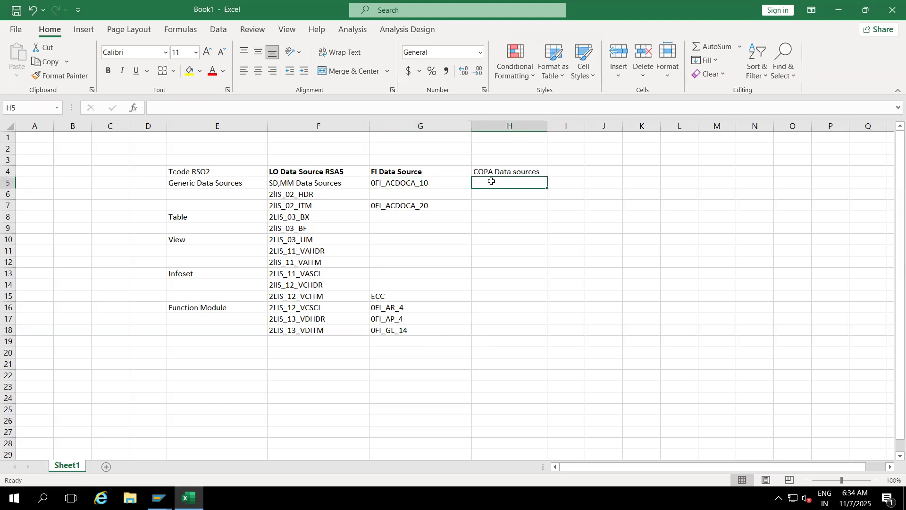
{"action": "type", "text": "KEb0"}
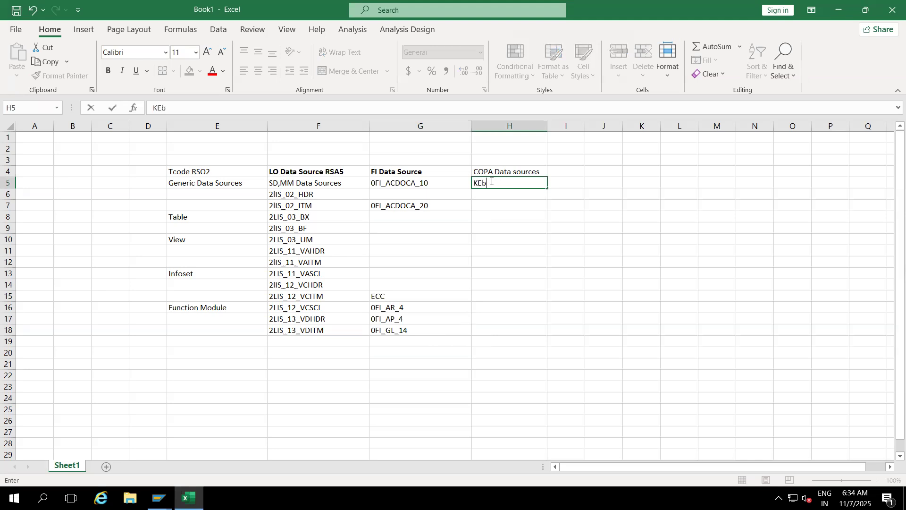
{"action": "key", "text": "BackSpace"}
{"action": "key", "text": "BackSpace"}
{"action": "type", "text": "B0"}
{"action": "key", "text": "ctrl+Return"}
{"action": "left_click", "coordinate": [519, 232]}
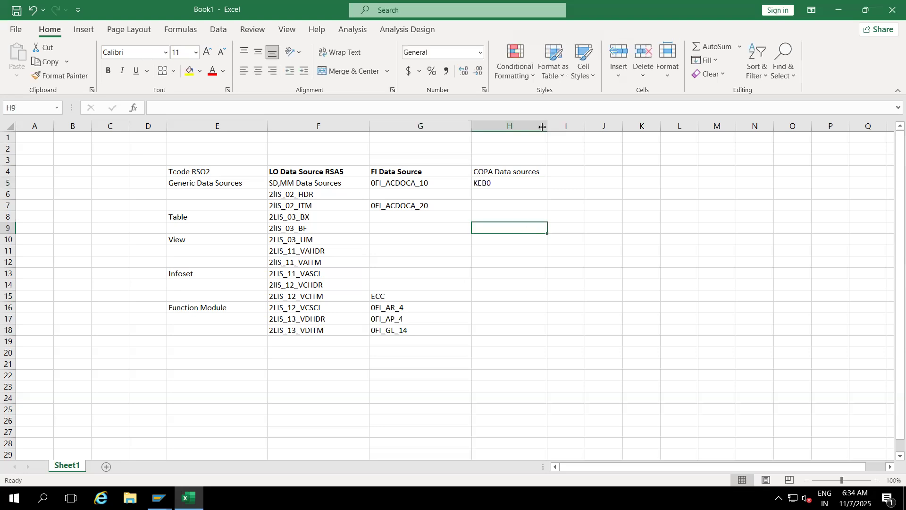
Switch to SAP and open transaction KEB0 from the LO Customizing Cockpit
{"action": "left_click", "coordinate": [506, 184]}
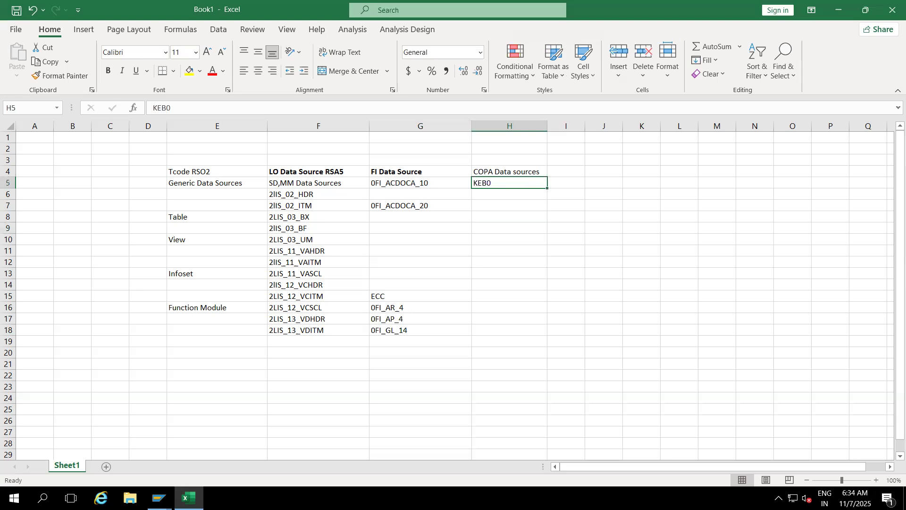
{"action": "mouse_move", "coordinate": [174, 494]}
{"action": "left_click", "coordinate": [193, 452]}
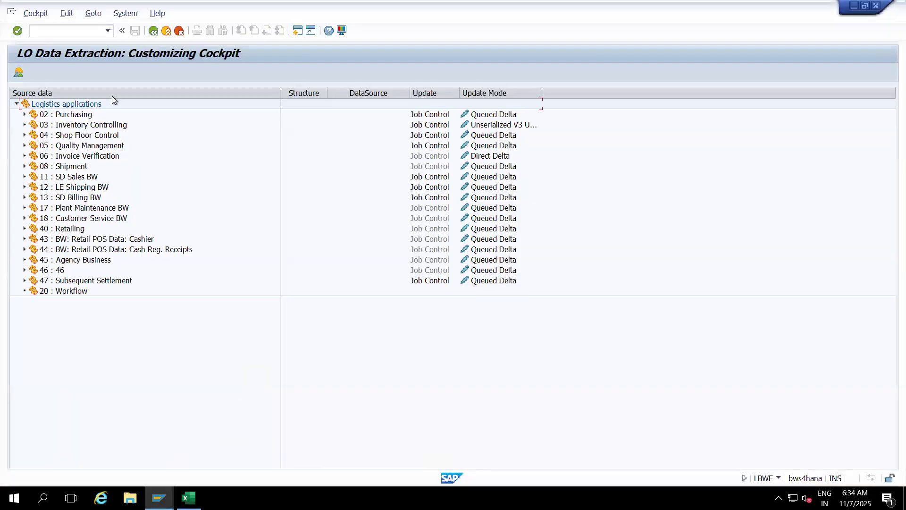
{"action": "type", "text": "/nkeb0"}
{"action": "key", "text": "Return"}
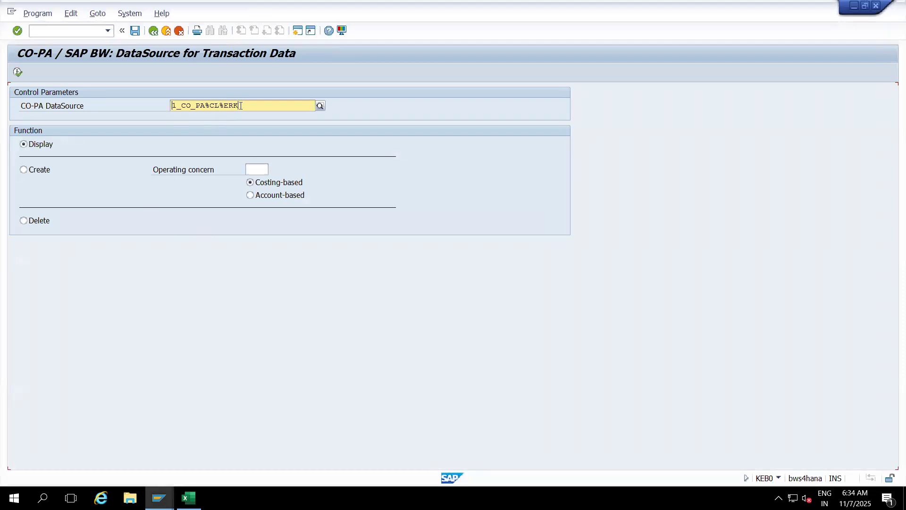
Set the operating concern to A000 (Best Practices) from the list of possible entries
{"action": "left_click", "coordinate": [258, 169]}
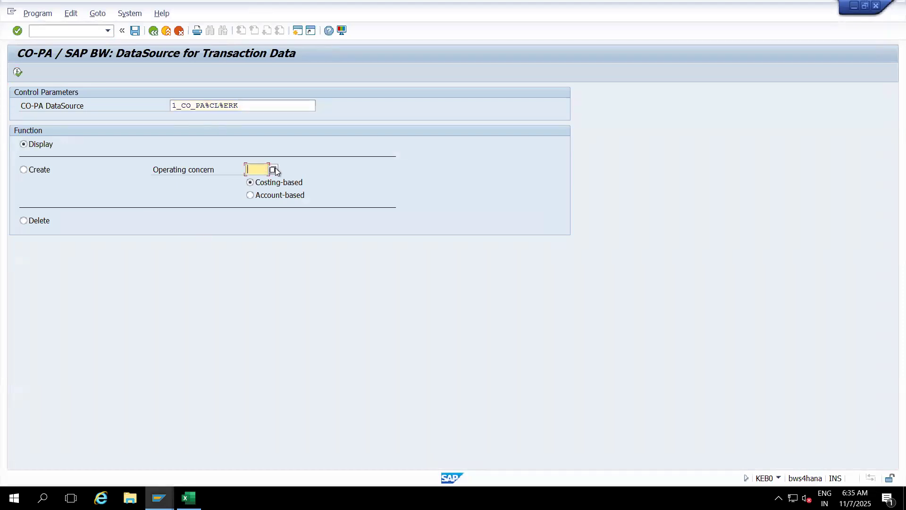
{"action": "left_click", "coordinate": [274, 170]}
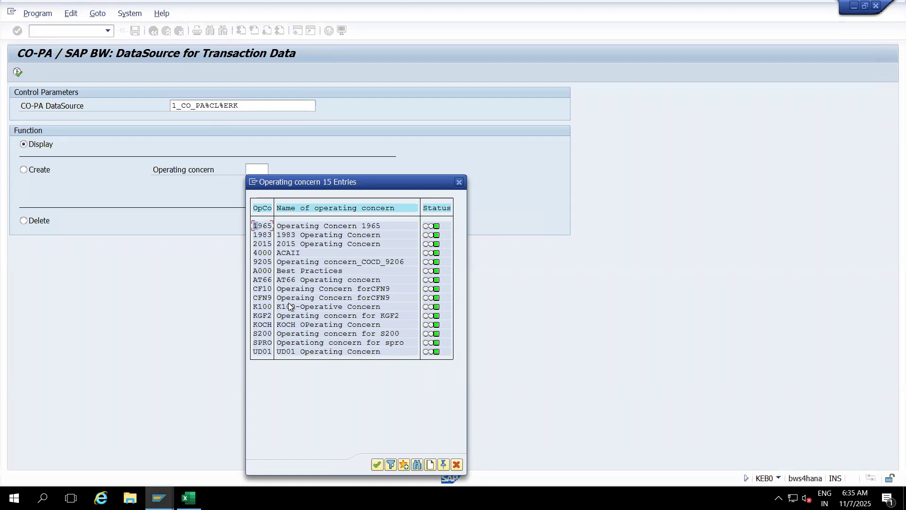
{"action": "double_click", "coordinate": [263, 271]}
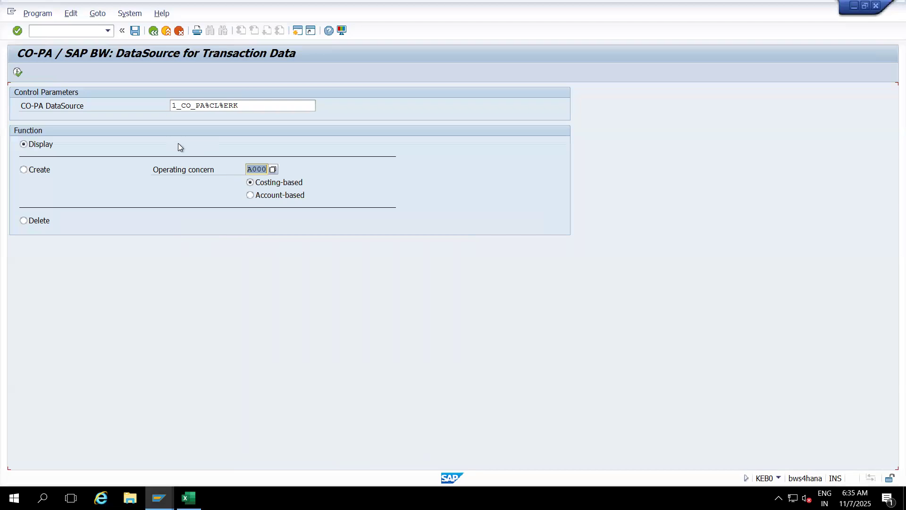
Change the CO-PA DataSource name to "1_CO_PA_A000"
{"action": "left_click", "coordinate": [242, 107]}
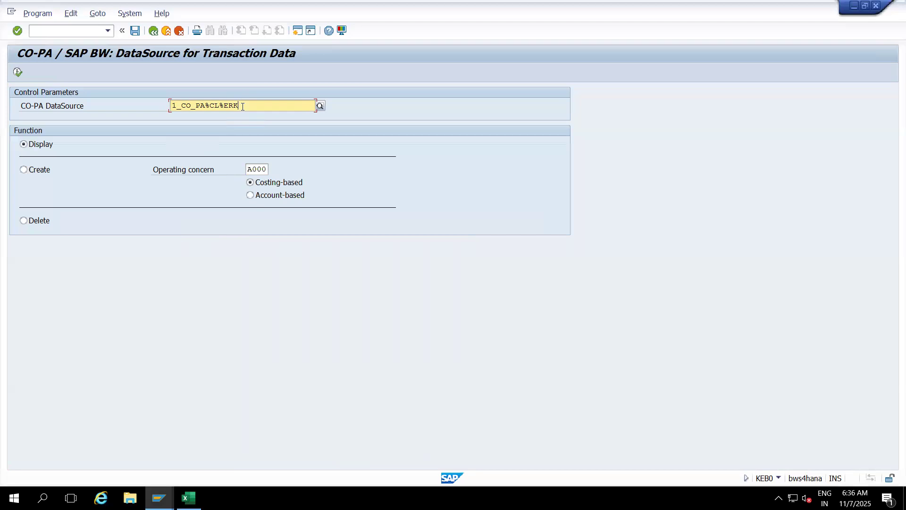
{"action": "key", "text": "BackSpace"}
{"action": "key", "text": "BackSpace"}
{"action": "key", "text": "BackSpace"}
{"action": "key", "text": "BackSpace"}
{"action": "key", "text": "BackSpace"}
{"action": "key", "text": "BackSpace"}
{"action": "key", "text": "BackSpace"}
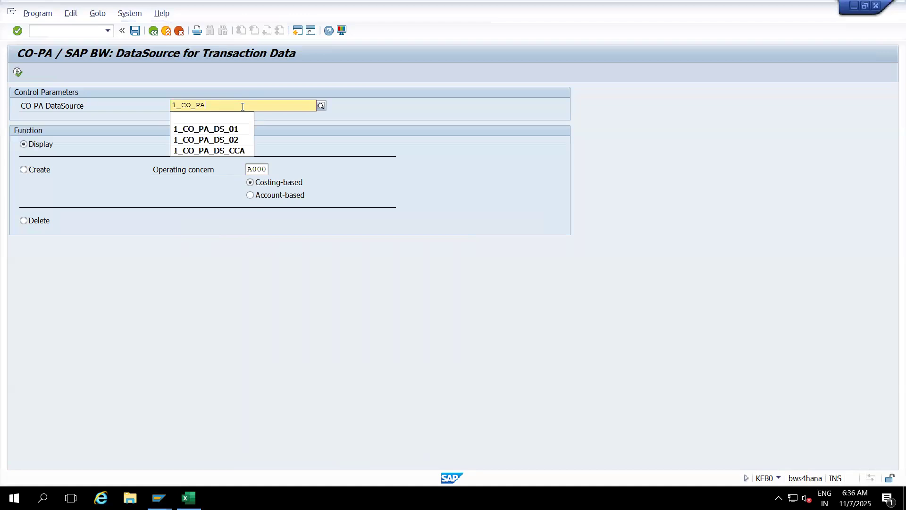
{"action": "type", "text": "_A000"}
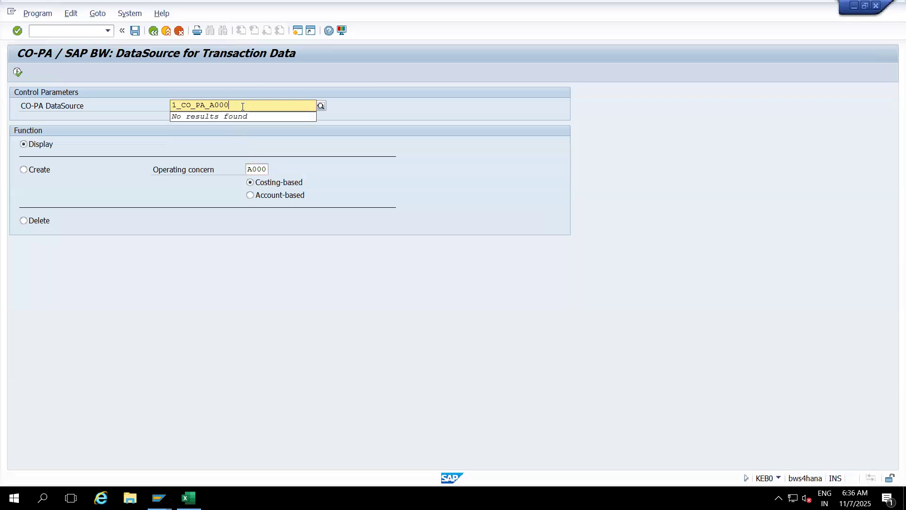
{"action": "left_click", "coordinate": [384, 136]}
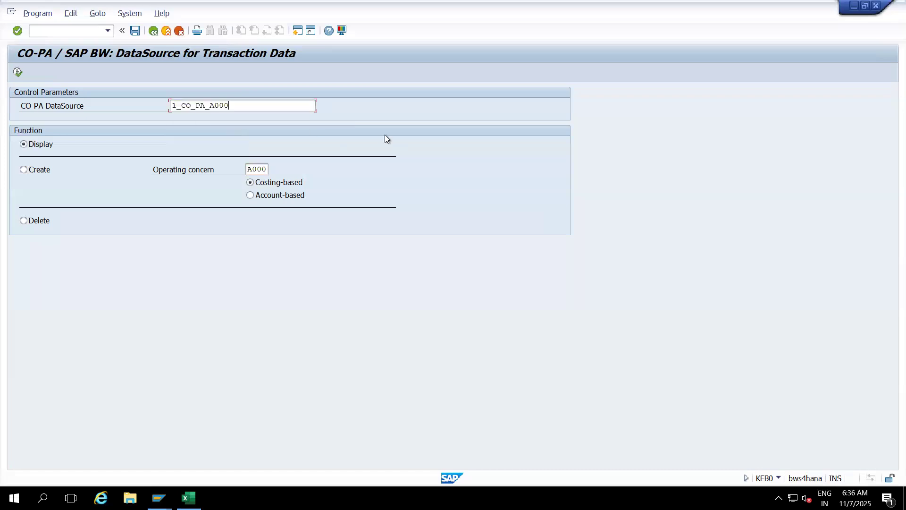
Choose the Create function for the costing-based CO-PA DataSource and execute it
{"action": "left_click", "coordinate": [24, 170]}
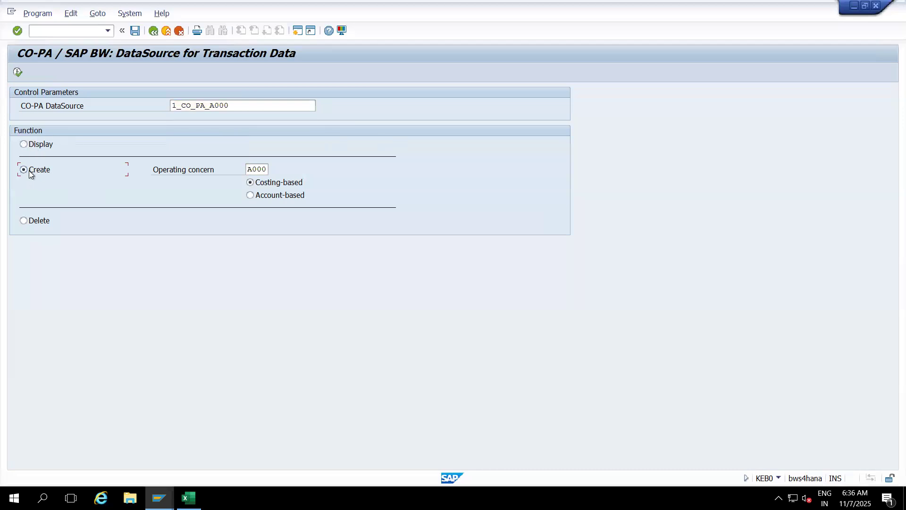
{"action": "left_click", "coordinate": [24, 221]}
{"action": "left_click", "coordinate": [25, 148]}
{"action": "left_click", "coordinate": [18, 72]}
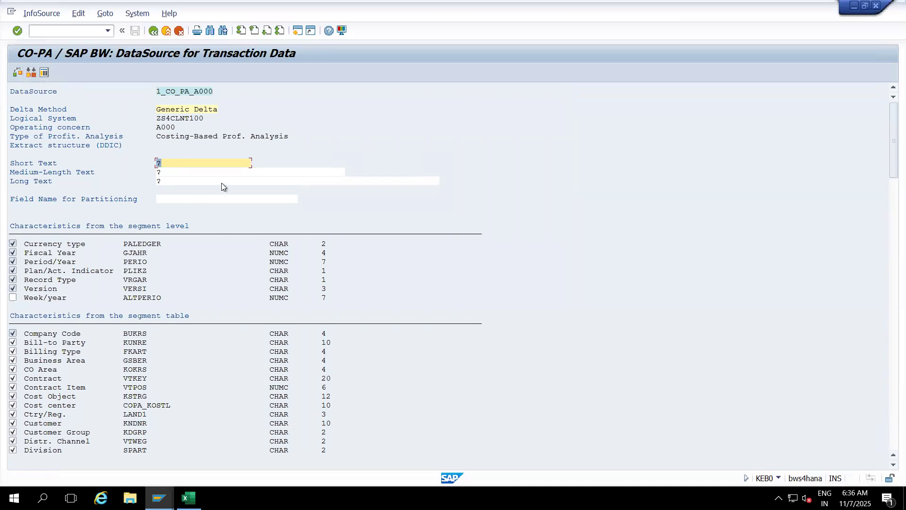
Describe the DataSource with "COPA Test QUery" as short and medium-length text and "COPA Test Query" as long text
{"action": "key", "text": "Delete"}
{"action": "type", "text": "PA Test QUery"}
{"action": "left_click", "coordinate": [187, 173]}
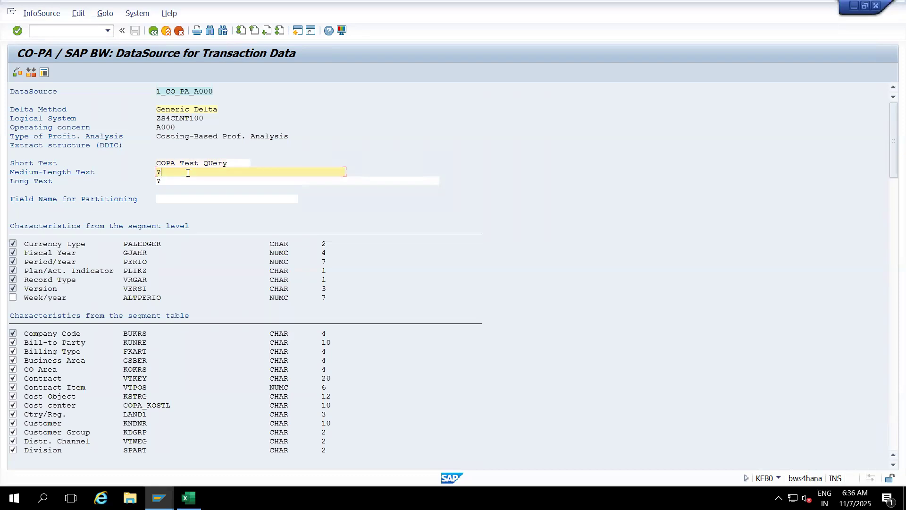
{"action": "key", "text": "BackSpace"}
{"action": "type", "text": "COPA Test QUery"}
{"action": "left_click", "coordinate": [187, 179]}
{"action": "key", "text": "BackSpace"}
{"action": "type", "text": "COPA "}
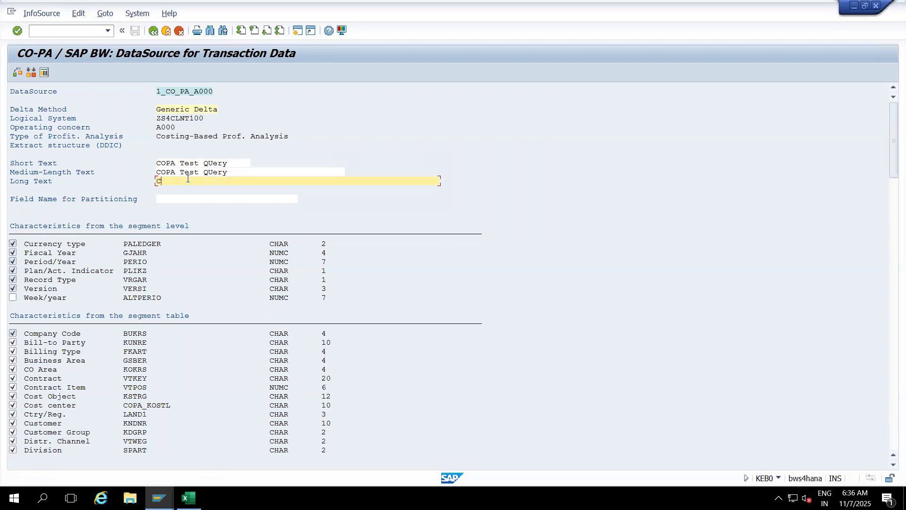
{"action": "type", "text": "Test Query"}
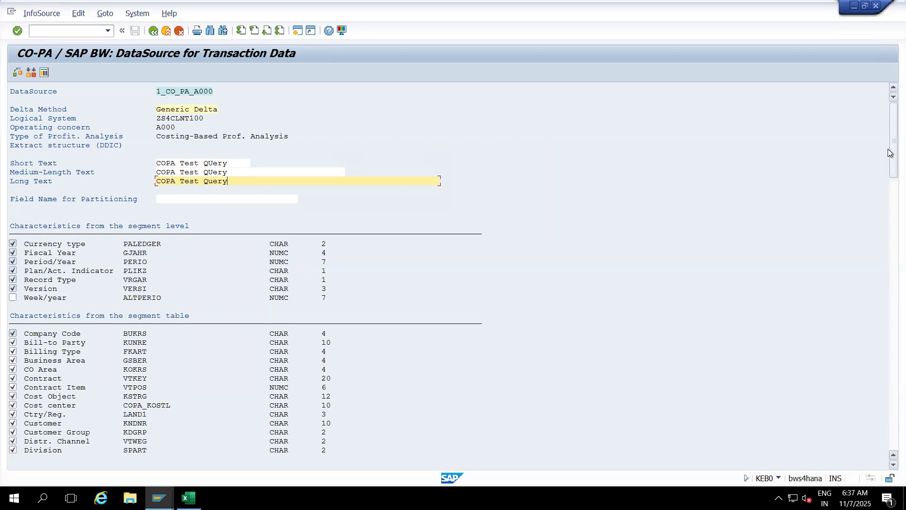
Include the line item characteristics Company Code, Cost Element, Document number (BELNR), Goods Issue, Posting date, Ref.doc.number and Reference item
{"action": "left_click_drag", "start_coordinate": [888, 149], "coordinate": [888, 256]}
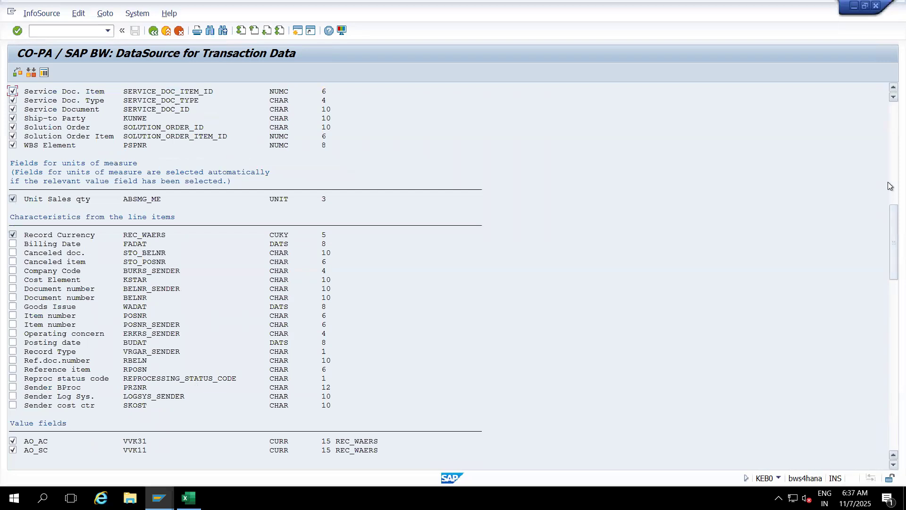
{"action": "left_click", "coordinate": [13, 280]}
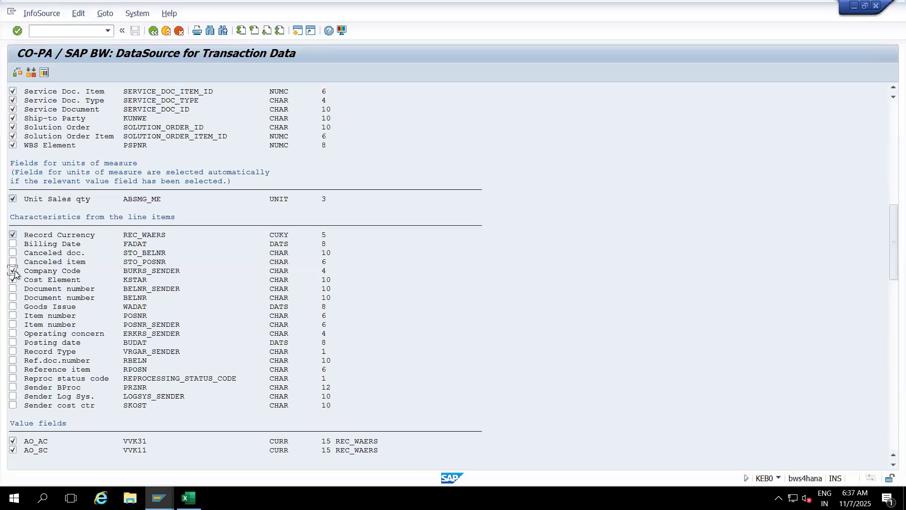
{"action": "left_click", "coordinate": [16, 296]}
{"action": "left_click", "coordinate": [14, 308]}
{"action": "left_click", "coordinate": [12, 347]}
{"action": "left_click", "coordinate": [13, 361]}
{"action": "left_click", "coordinate": [13, 369]}
Include the calculated key figures Net sales (COPANETSL) and Net revenue (COPANETRV)
{"action": "left_click", "coordinate": [890, 313]}
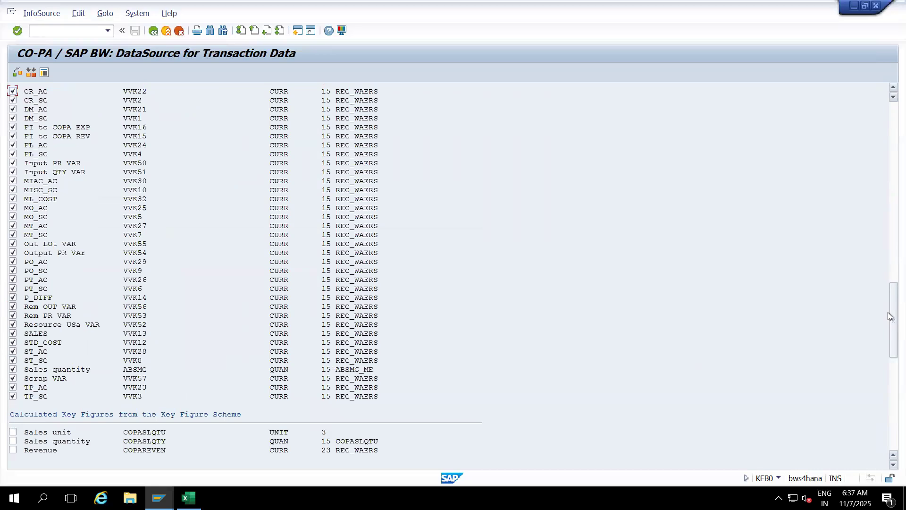
{"action": "left_click", "coordinate": [888, 391]}
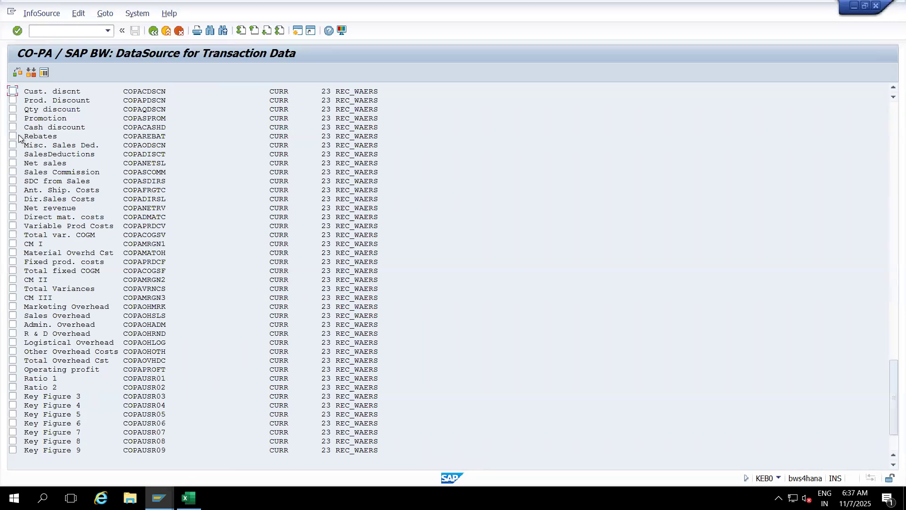
{"action": "left_click", "coordinate": [13, 163]}
{"action": "left_click", "coordinate": [13, 209]}
{"action": "left_click", "coordinate": [892, 465]}
{"action": "left_click", "coordinate": [893, 467]}
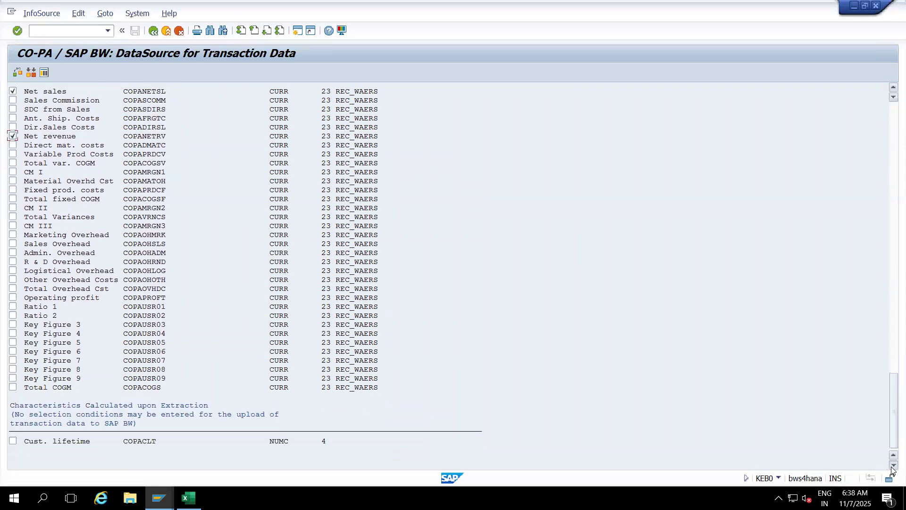
Include the calculated key figures Sales quantity (COPASLQTY) and Revenue (COPAREVEN)
{"action": "left_click", "coordinate": [892, 351]}
{"action": "left_click", "coordinate": [893, 270]}
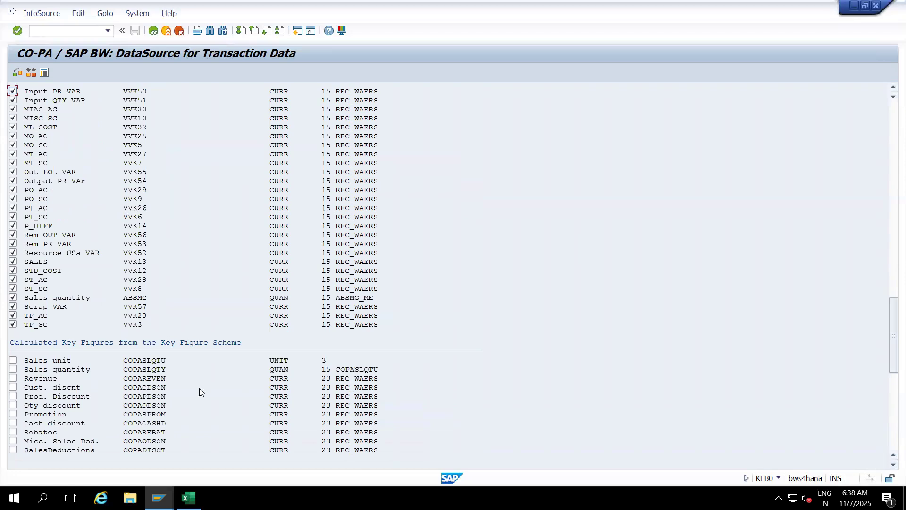
{"action": "left_click", "coordinate": [12, 370]}
{"action": "left_click", "coordinate": [13, 378]}
Exclude the value fields from ML_COST down to TP_SC, keeping only Resource USa VAR, SALES and Sales quantity in that range
{"action": "left_click", "coordinate": [12, 325]}
{"action": "left_click", "coordinate": [13, 316]}
{"action": "left_click", "coordinate": [13, 307]}
{"action": "left_click", "coordinate": [13, 289]}
{"action": "left_click", "coordinate": [13, 280]}
{"action": "left_click", "coordinate": [13, 271]}
{"action": "left_click", "coordinate": [12, 243]}
{"action": "left_click", "coordinate": [13, 235]}
{"action": "left_click", "coordinate": [13, 225]}
{"action": "left_click", "coordinate": [13, 217]}
{"action": "left_click", "coordinate": [13, 207]}
{"action": "left_click", "coordinate": [13, 199]}
{"action": "left_click", "coordinate": [13, 190]}
{"action": "left_click", "coordinate": [13, 181]}
{"action": "left_click", "coordinate": [13, 171]}
{"action": "left_click", "coordinate": [13, 163]}
{"action": "left_click", "coordinate": [13, 154]}
{"action": "left_click", "coordinate": [12, 145]}
{"action": "left_click", "coordinate": [12, 137]}
{"action": "left_click", "coordinate": [13, 127]}
Generate the DataSource from the chosen fields and assign it to workbench request S4HK901104
{"action": "left_click", "coordinate": [891, 177]}
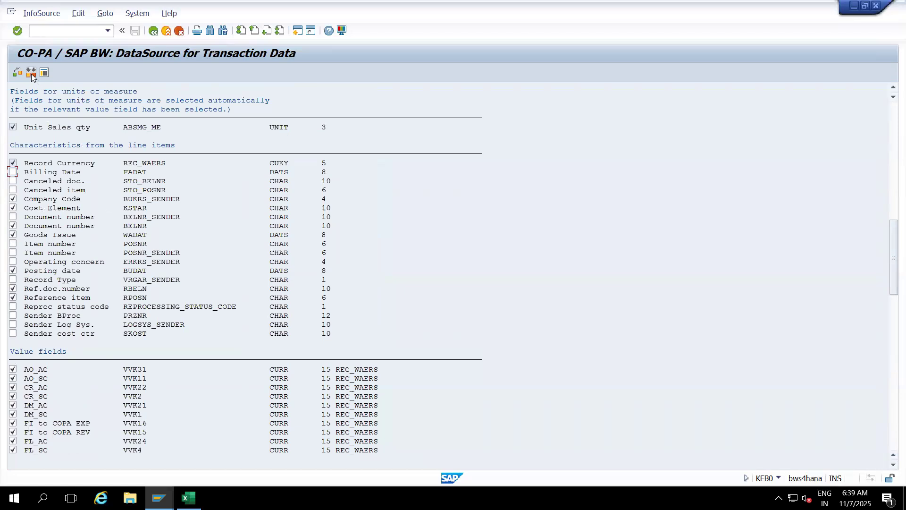
{"action": "left_click", "coordinate": [45, 73]}
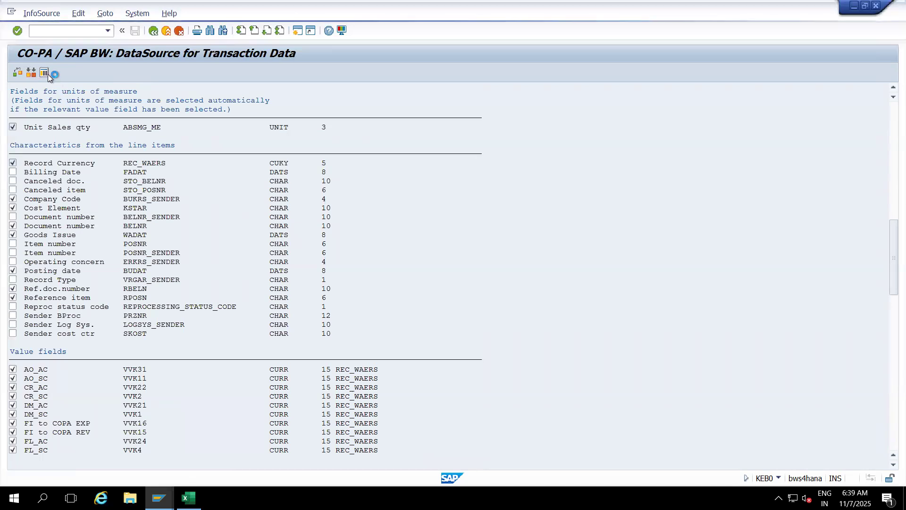
{"action": "left_click", "coordinate": [181, 193]}
{"action": "left_click", "coordinate": [255, 267]}
{"action": "left_click", "coordinate": [229, 266]}
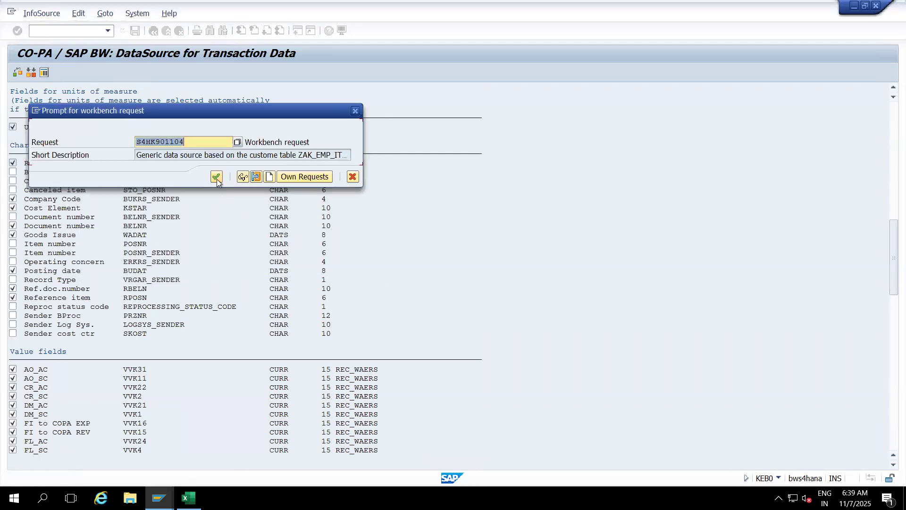
{"action": "left_click", "coordinate": [216, 177]}
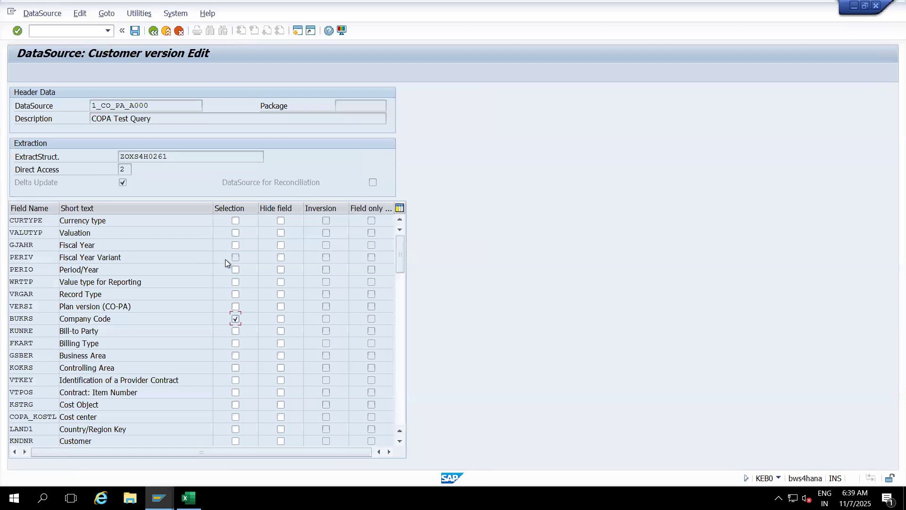
Mark Fiscal Year, Currency type, Valuation and Plant as selection fields and save the DataSource
{"action": "left_click", "coordinate": [235, 245]}
{"action": "left_click", "coordinate": [237, 220]}
{"action": "left_click", "coordinate": [236, 232]}
{"action": "left_click", "coordinate": [404, 330]}
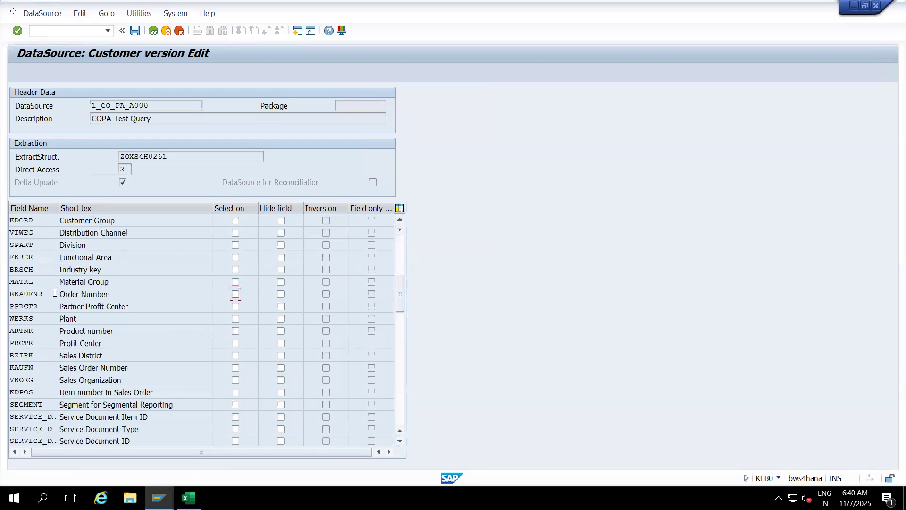
{"action": "left_click", "coordinate": [235, 321]}
{"action": "left_click", "coordinate": [135, 31]}
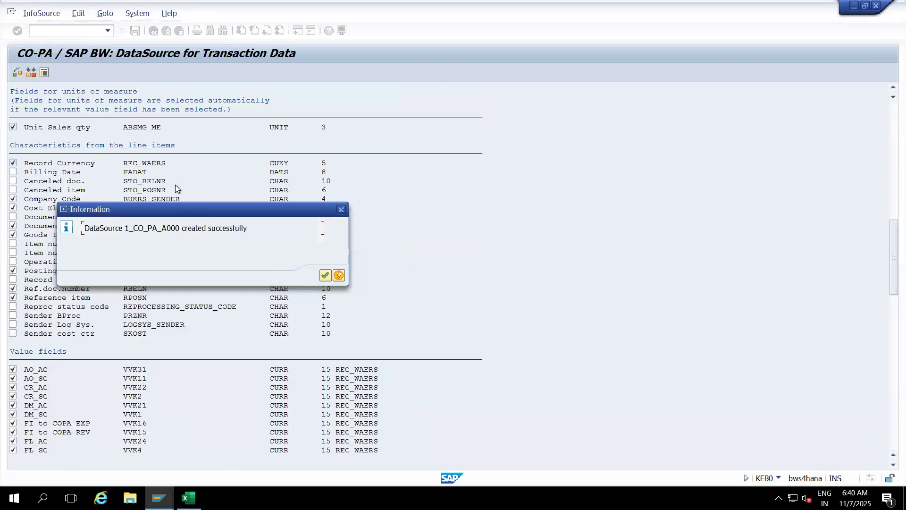
{"action": "left_click", "coordinate": [325, 276]}
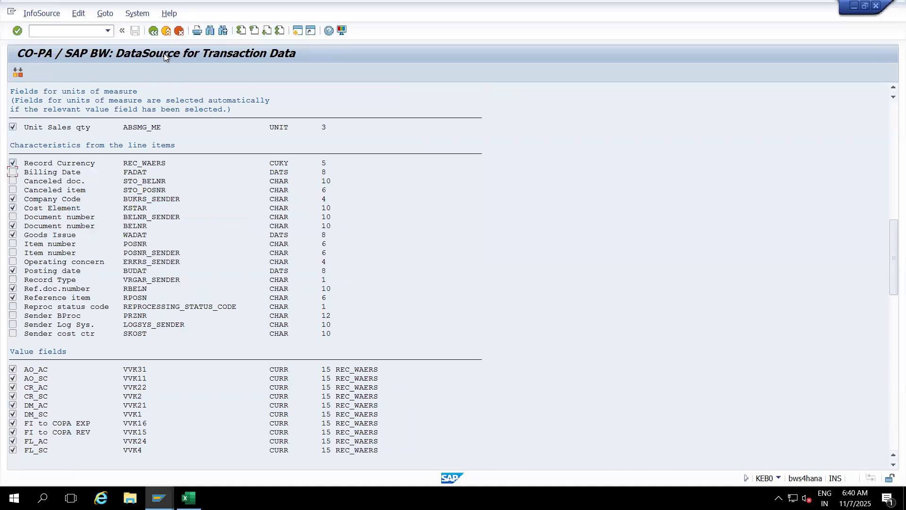
Leave the DataSource definition and reopen 1_CO_PA_A000 in display mode to review its structure
{"action": "left_click", "coordinate": [154, 31]}
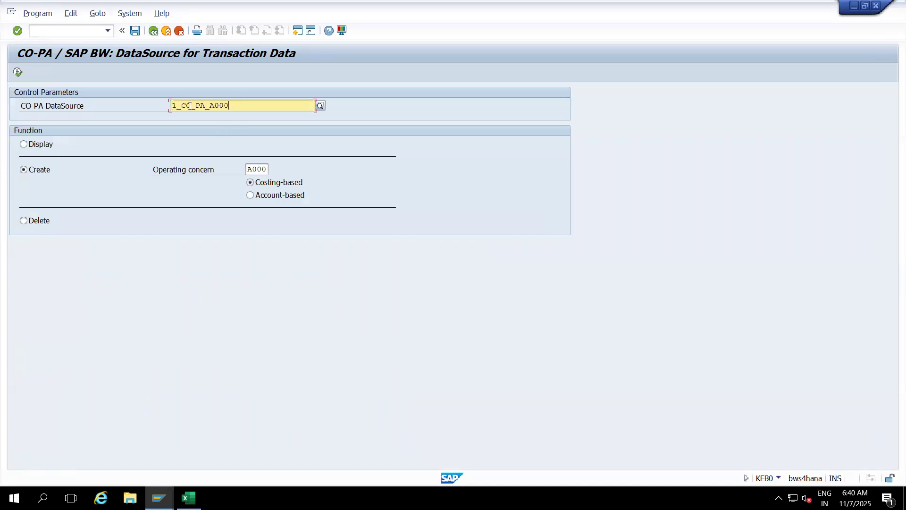
{"action": "double_click", "coordinate": [189, 105]}
{"action": "left_click", "coordinate": [28, 145]}
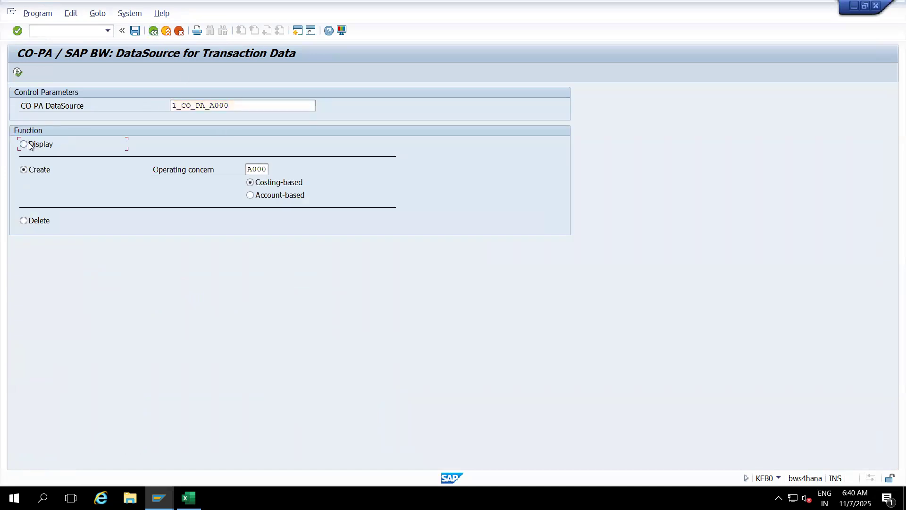
{"action": "left_click", "coordinate": [17, 73]}
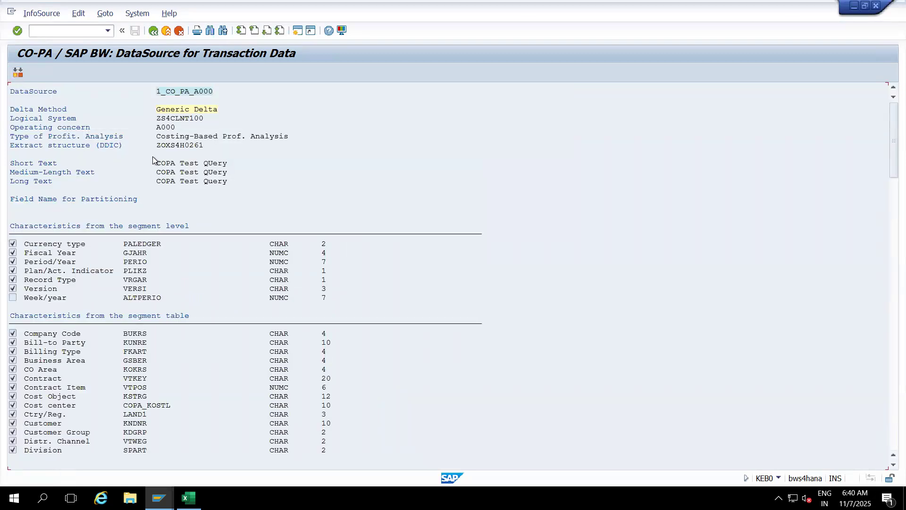
Open the Extractor Checker with transaction RSA3 and load DataSource 1_CO_PA_A000
{"action": "type", "text": "/nrsa3"}
{"action": "key", "text": "Return"}
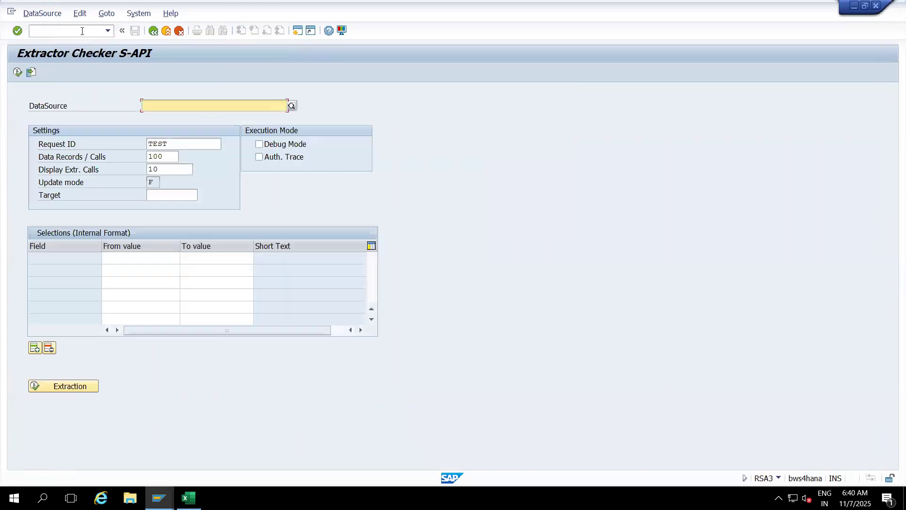
{"action": "type", "text": "1_CO_PA_A000"}
{"action": "key", "text": "Return"}
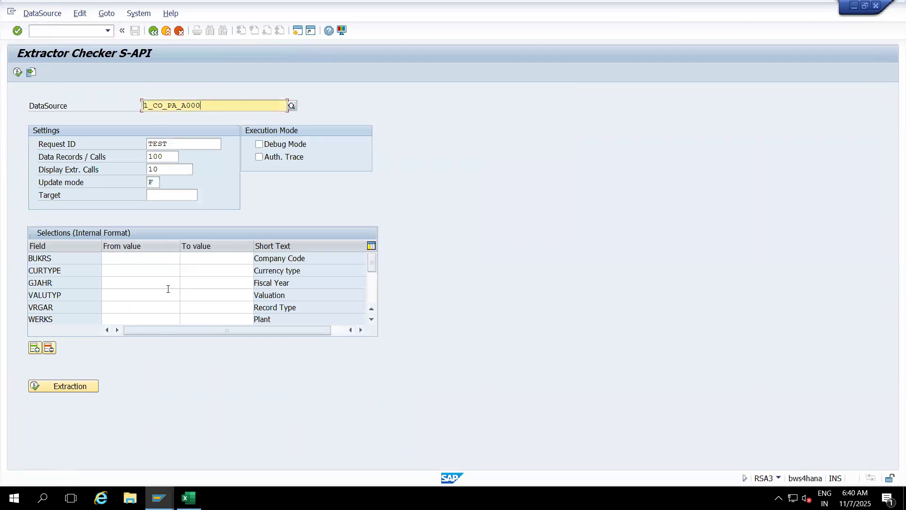
Set the extraction test to 900000 data records per call and 1 displayed extractor call
{"action": "left_click", "coordinate": [164, 156]}
{"action": "type", "text": "000"}
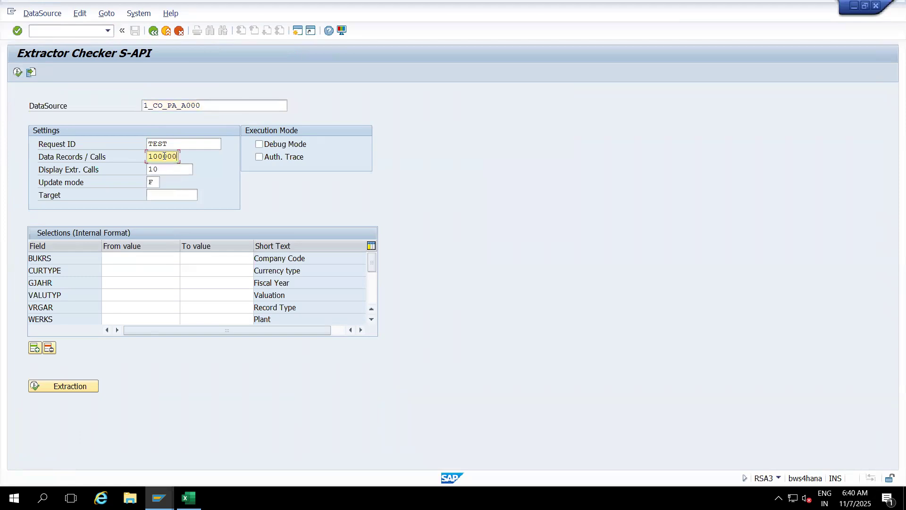
{"action": "key", "text": "BackSpace"}
{"action": "type", "text": "9"}
{"action": "type", "text": "9"}
{"action": "left_click", "coordinate": [169, 169]}
{"action": "key", "text": "BackSpace"}
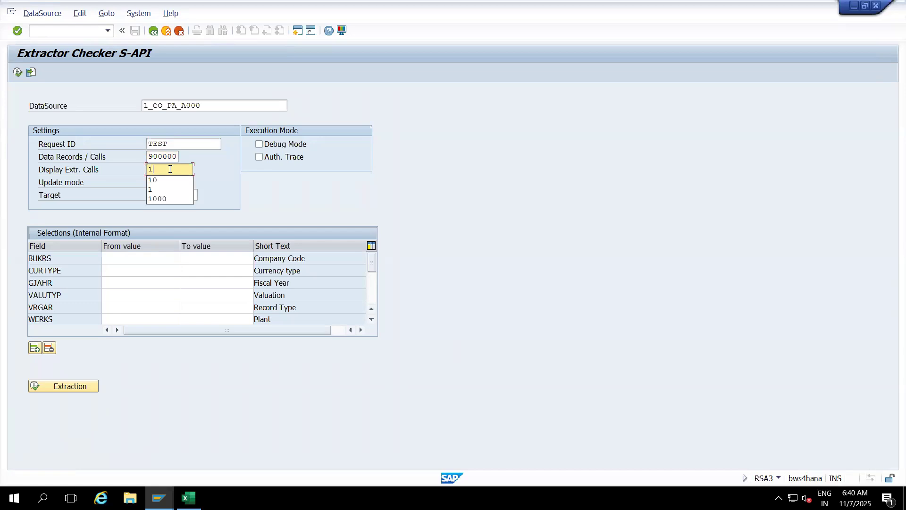
Run the extraction for 1_CO_PA_A000, examine the extracted records in the ALV grid, and return to the Extractor Checker
{"action": "left_click", "coordinate": [16, 73]}
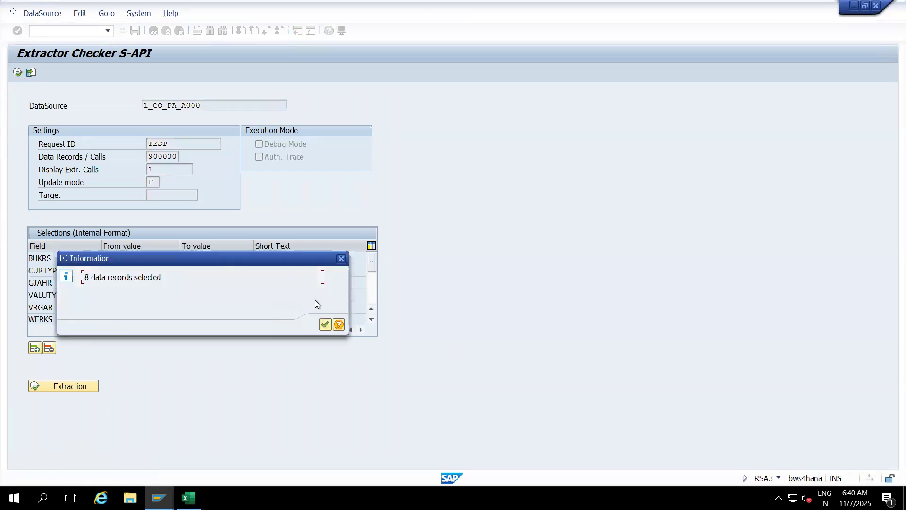
{"action": "left_click", "coordinate": [324, 324]}
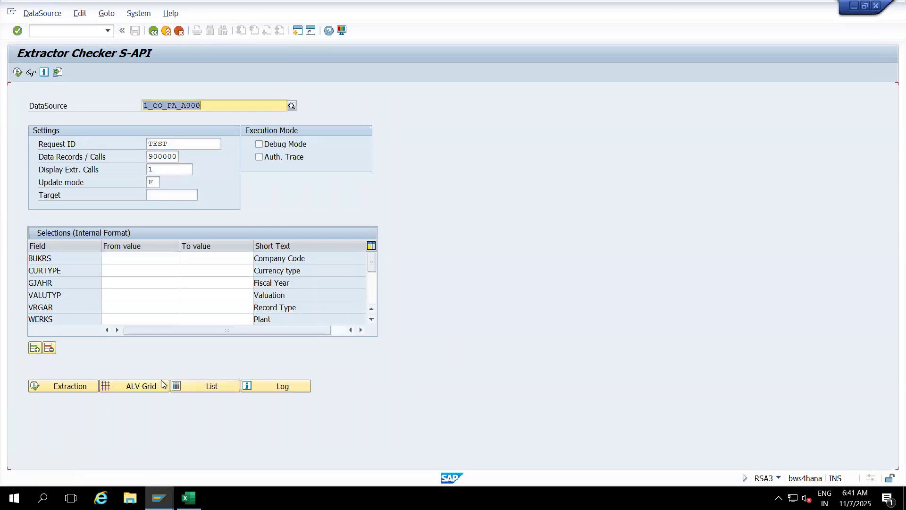
{"action": "left_click", "coordinate": [151, 386]}
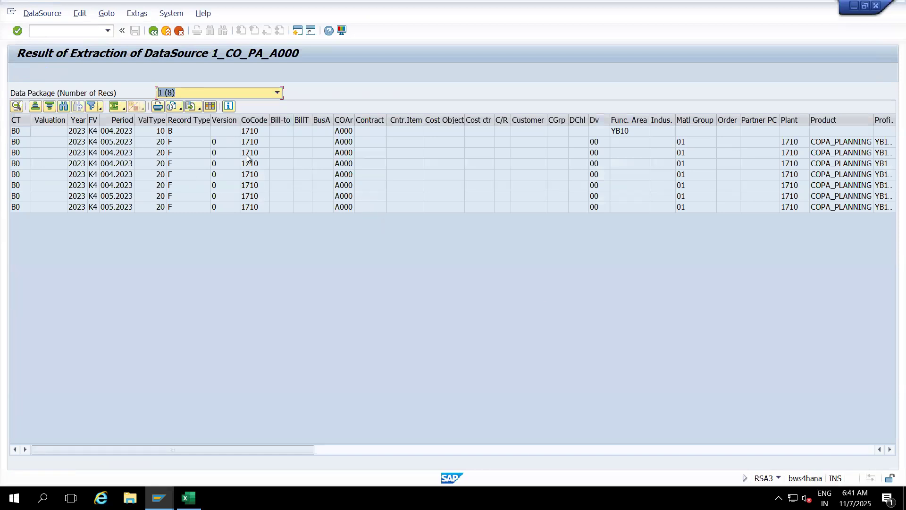
{"action": "left_click", "coordinate": [155, 34]}
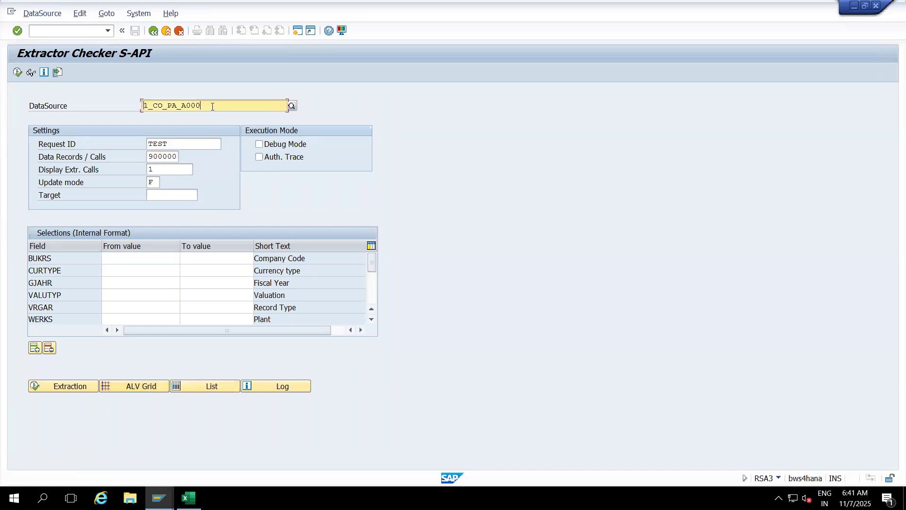
{"action": "left_click_drag", "start_coordinate": [213, 106], "coordinate": [126, 98]}
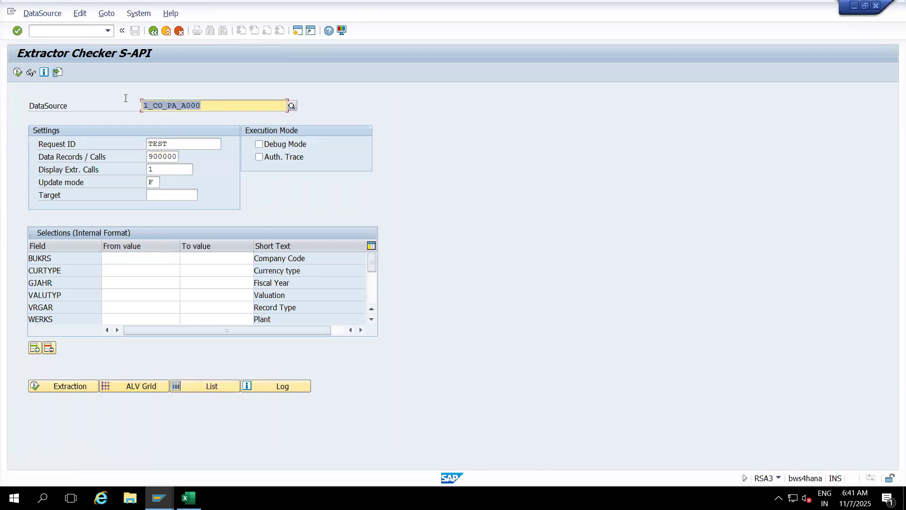
{"action": "left_click", "coordinate": [218, 105]}
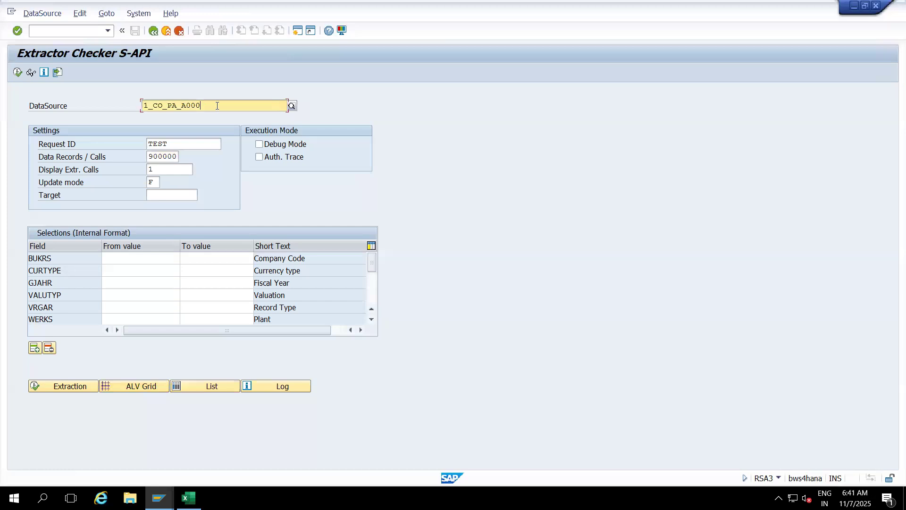
{"action": "left_click_drag", "start_coordinate": [217, 106], "coordinate": [134, 115]}
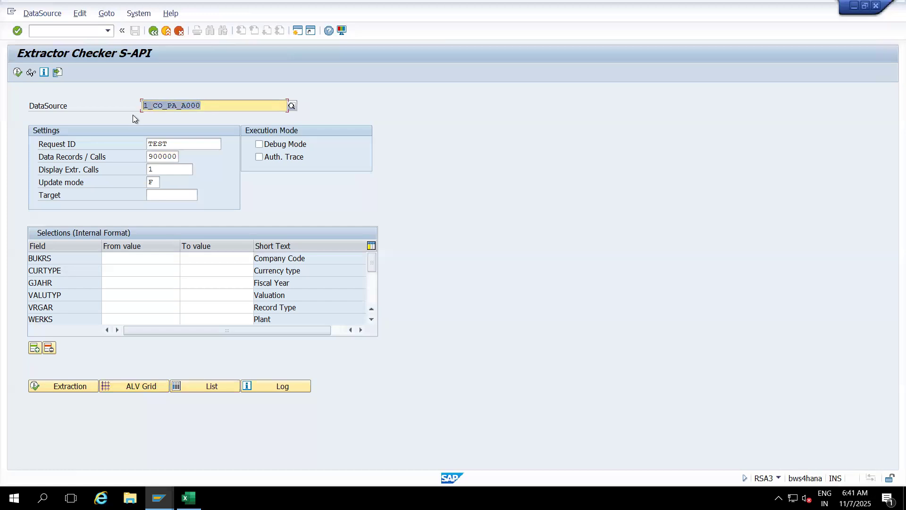
{"action": "left_click", "coordinate": [210, 108]}
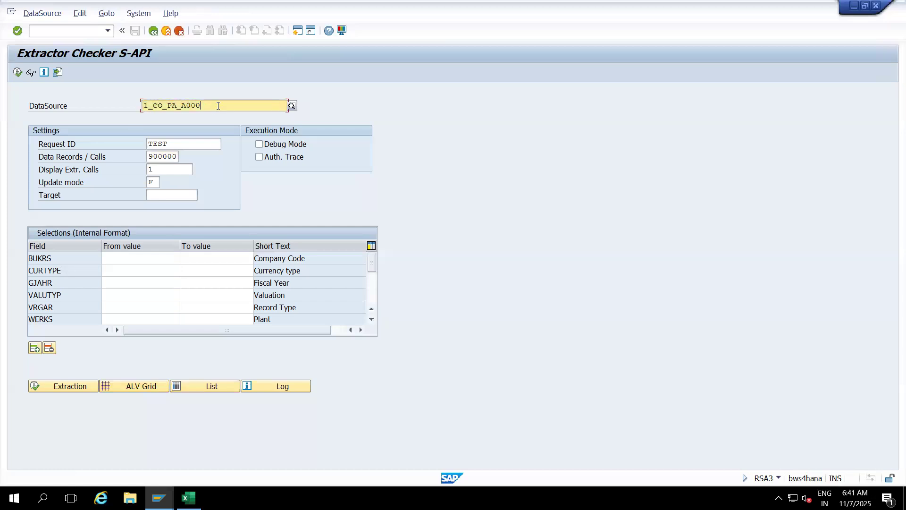
{"action": "left_click_drag", "start_coordinate": [212, 104], "coordinate": [120, 111]}
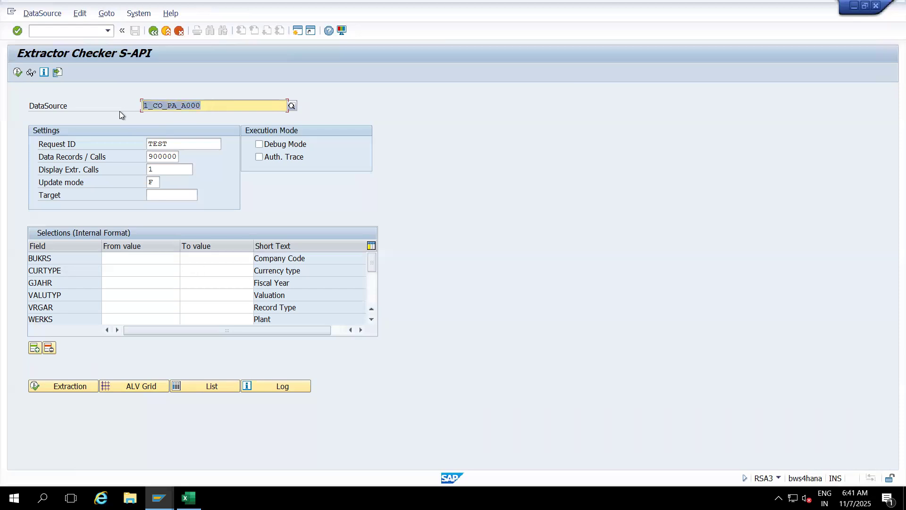
{"action": "left_click", "coordinate": [227, 106]}
{"action": "left_click_drag", "start_coordinate": [202, 105], "coordinate": [134, 106]}
{"action": "left_click", "coordinate": [220, 106]}
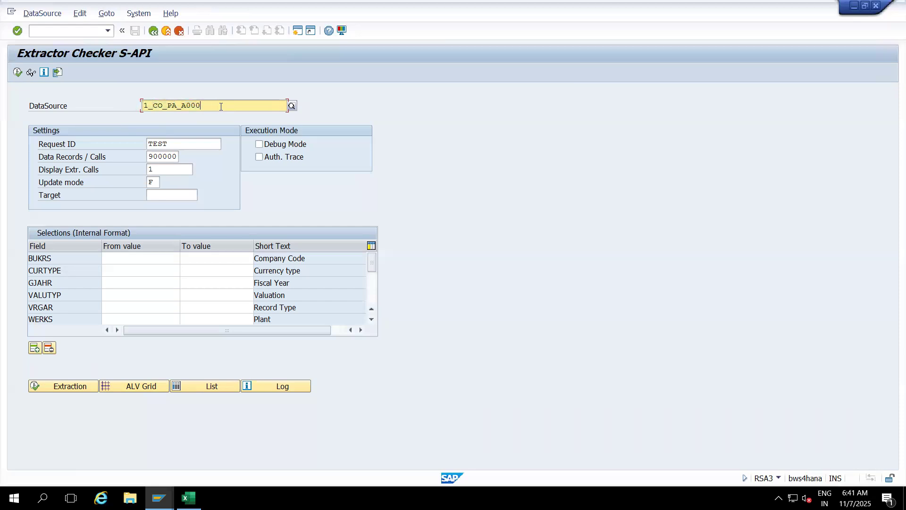
{"action": "left_click_drag", "start_coordinate": [221, 106], "coordinate": [127, 108]}
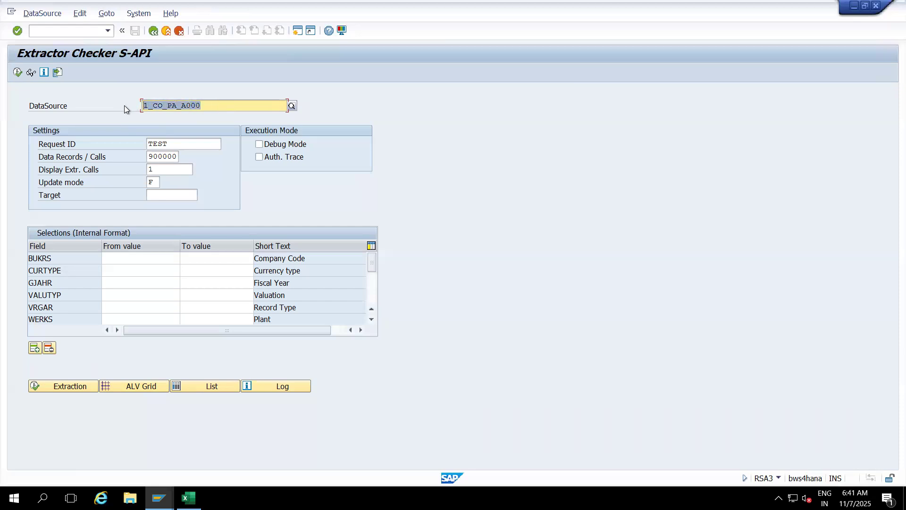
{"action": "left_click", "coordinate": [229, 104]}
{"action": "left_click_drag", "start_coordinate": [211, 105], "coordinate": [128, 106]}
{"action": "left_click", "coordinate": [218, 105]}
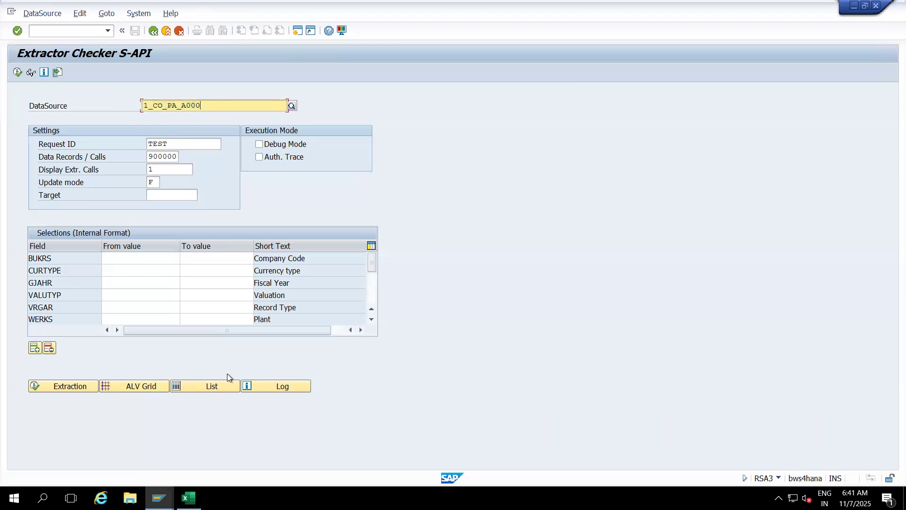
Switch to the Excel overview and enter ACDOPCA in cell G3, above the FI Data Source heading
{"action": "left_click", "coordinate": [188, 498]}
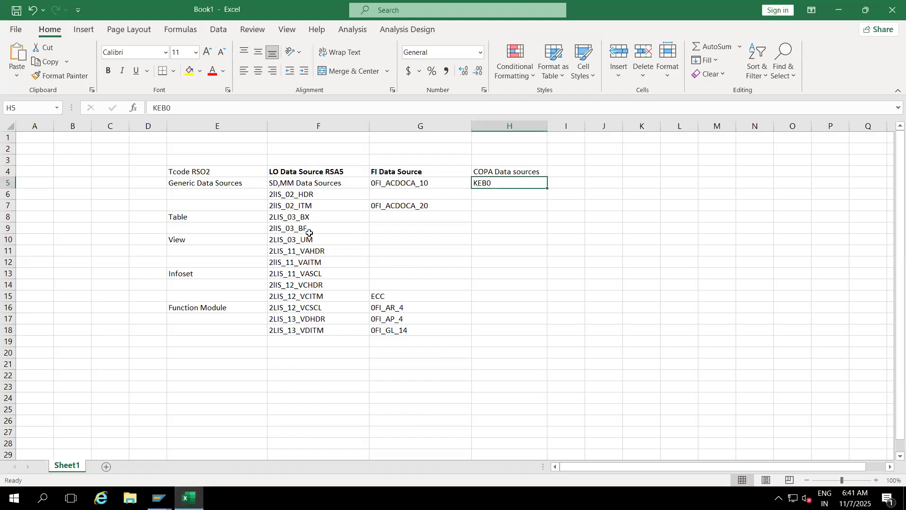
{"action": "left_click", "coordinate": [405, 187]}
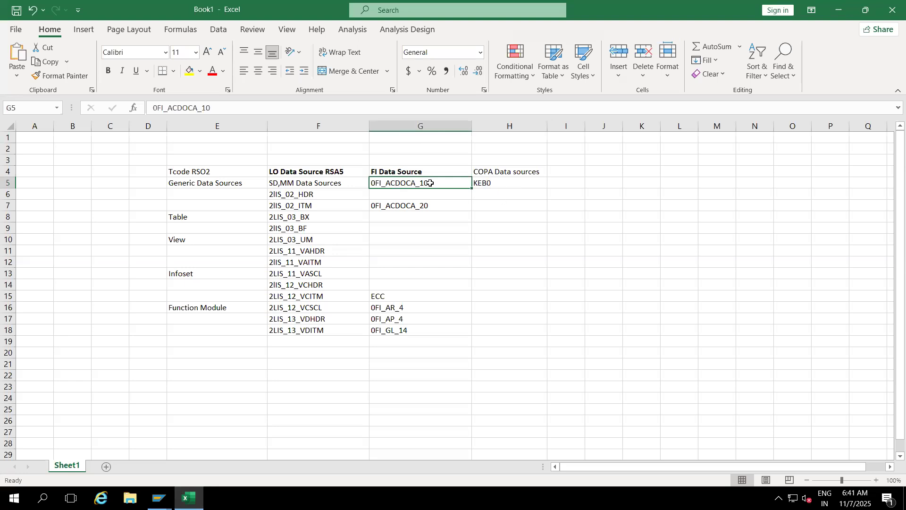
{"action": "left_click", "coordinate": [446, 215]}
{"action": "left_click", "coordinate": [417, 184]}
{"action": "left_click", "coordinate": [403, 160]}
{"action": "type", "text": "ACDOPCA"}
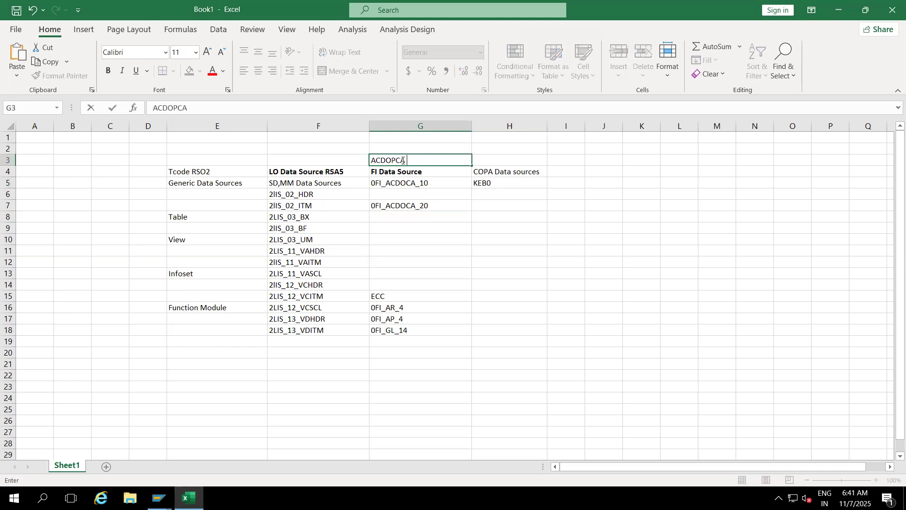
{"action": "left_click", "coordinate": [495, 240]}
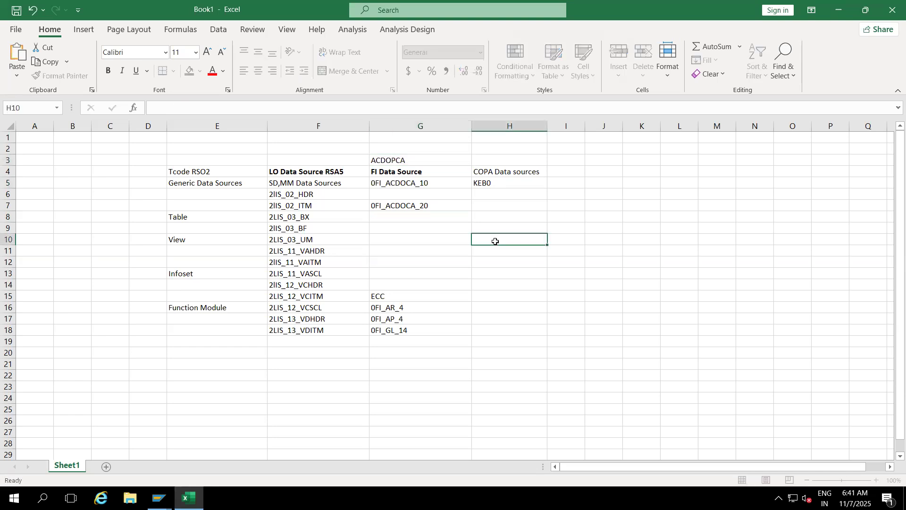
Switch back to SAP and open transaction RSA5 for installing DataSources from Business Content
{"action": "left_click", "coordinate": [425, 182]}
{"action": "key", "text": "alt+Tab"}
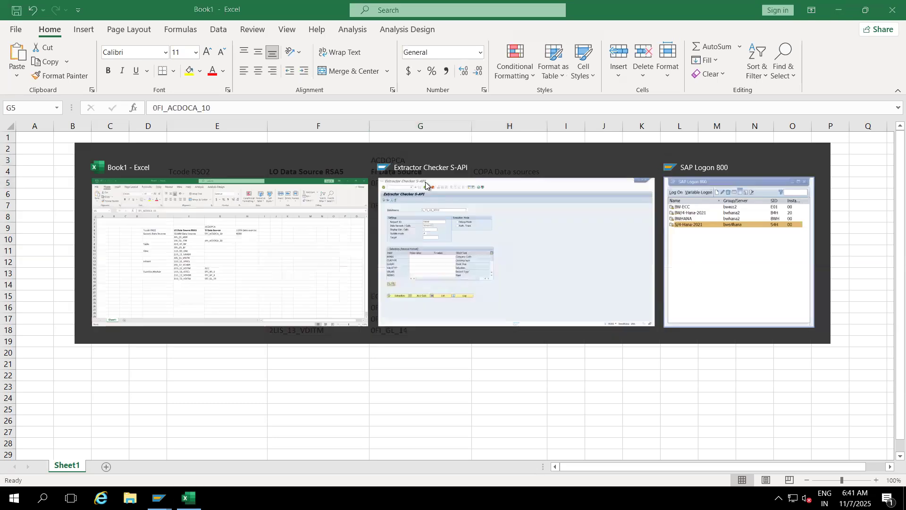
{"action": "double_click", "coordinate": [234, 102]}
{"action": "key", "text": "BackSpace"}
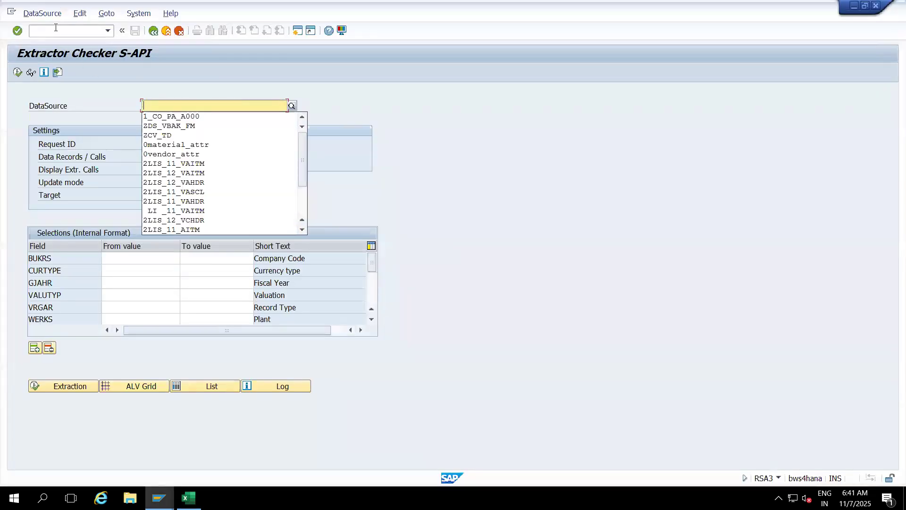
{"action": "left_click", "coordinate": [56, 27]}
{"action": "type", "text": "/nRSA3"}
{"action": "key", "text": "Return"}
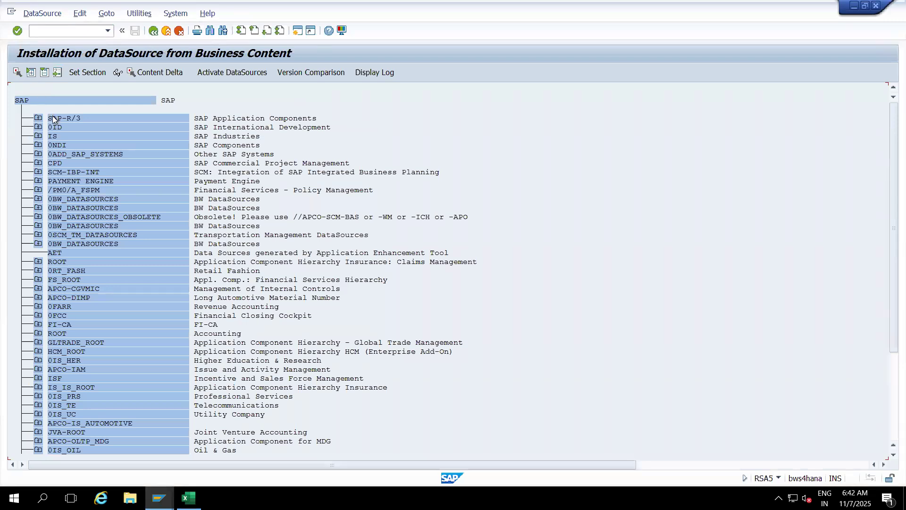
Expand the whole Business Content hierarchy, search for 0FI_ACDOCA_10 and jump to its entry
{"action": "left_click", "coordinate": [30, 73]}
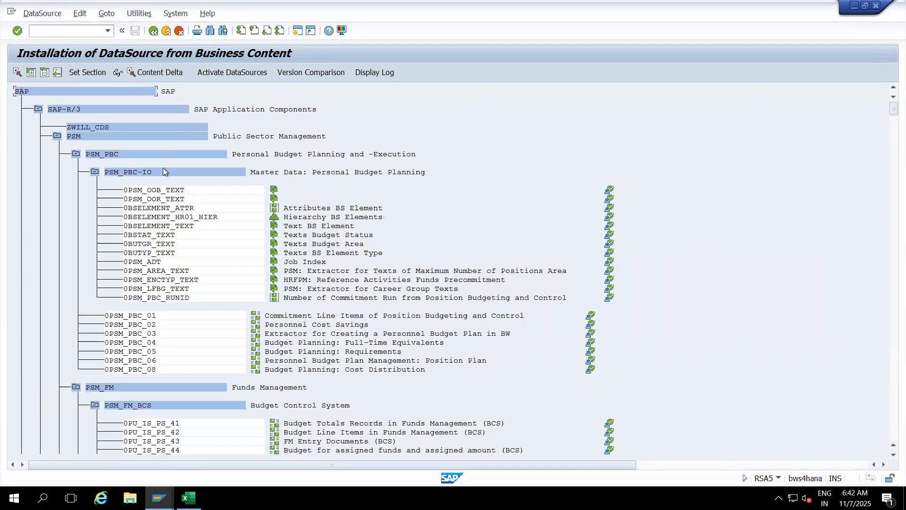
{"action": "key", "text": "ctrl+f"}
{"action": "type", "text": "0FO"}
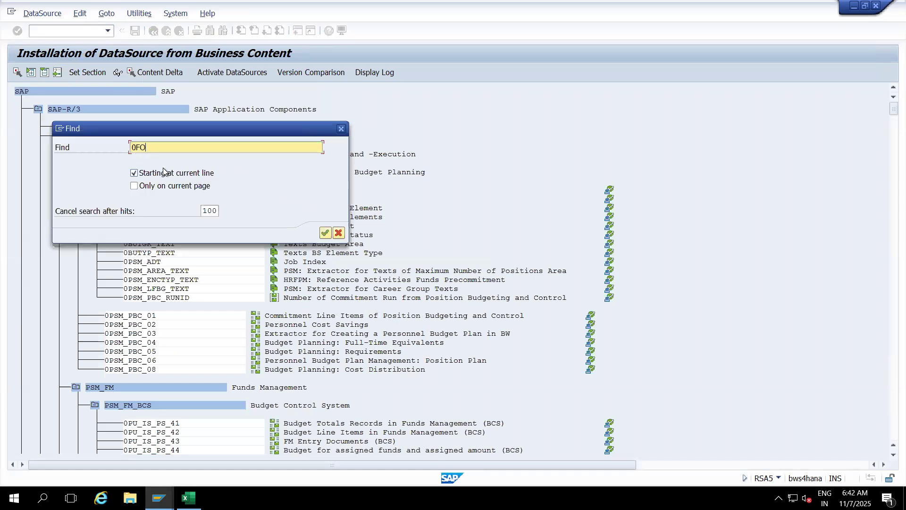
{"action": "key", "text": "BackSpace"}
{"action": "type", "text": "I_ACDOCA_10"}
{"action": "key", "text": "Return"}
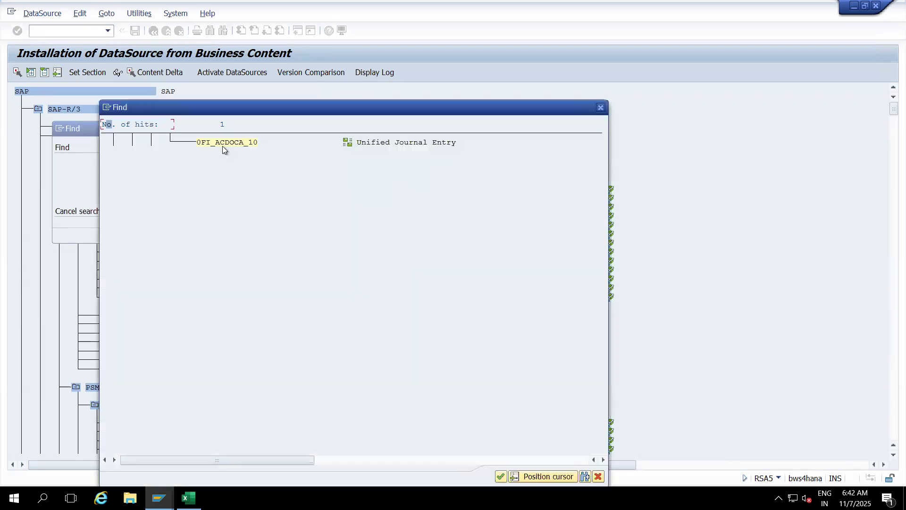
{"action": "double_click", "coordinate": [228, 144]}
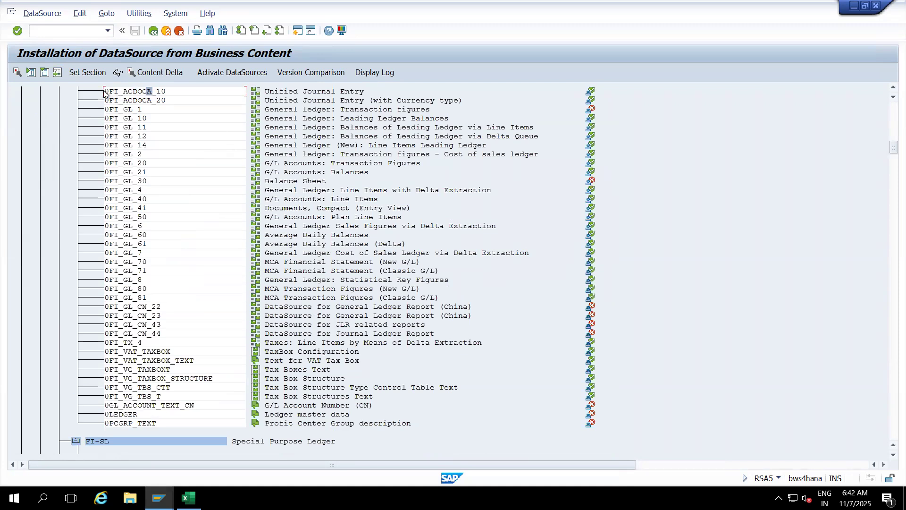
Copy the DataSource name 0FI_ACDOCA_10 from the hierarchy and open the Extractor Checker with transaction RSA3
{"action": "left_click", "coordinate": [105, 91]}
{"action": "key", "text": "ctrl+y"}
{"action": "left_click_drag", "start_coordinate": [104, 92], "coordinate": [168, 91]}
{"action": "key", "text": "ctrl+c"}
{"action": "left_click", "coordinate": [71, 29]}
{"action": "type", "text": "/nrsa3"}
{"action": "key", "text": "Return"}
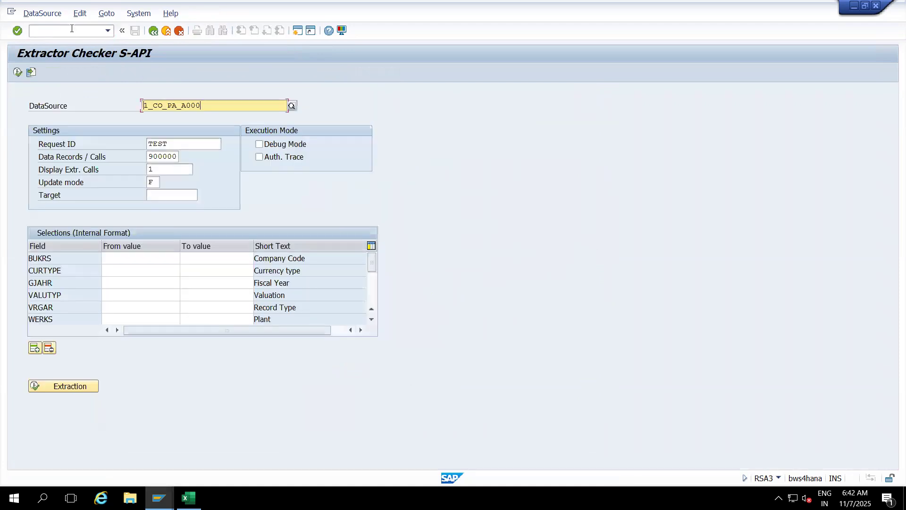
Replace the DataSource in the Extractor Checker with 0FI_ACDOCA_10 and run its extraction
{"action": "left_click_drag", "start_coordinate": [203, 104], "coordinate": [115, 102]}
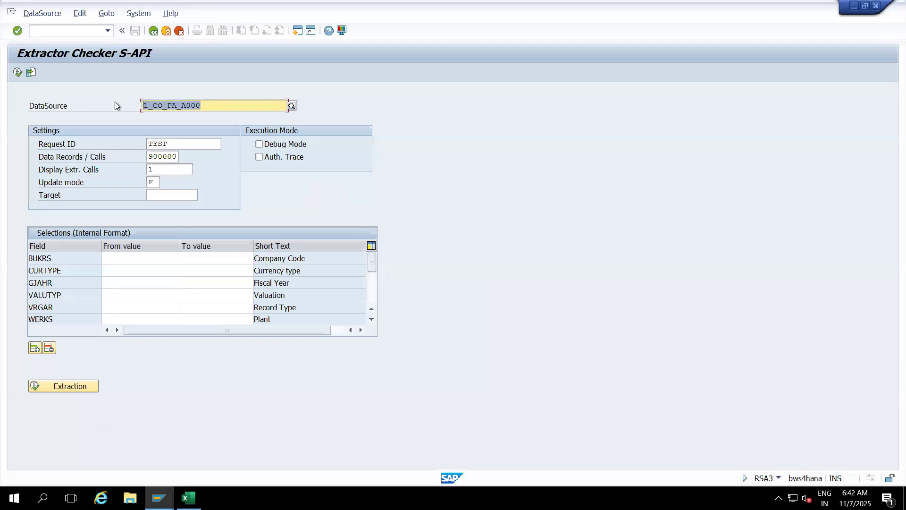
{"action": "key", "text": "ctrl+v"}
{"action": "key", "text": "Return"}
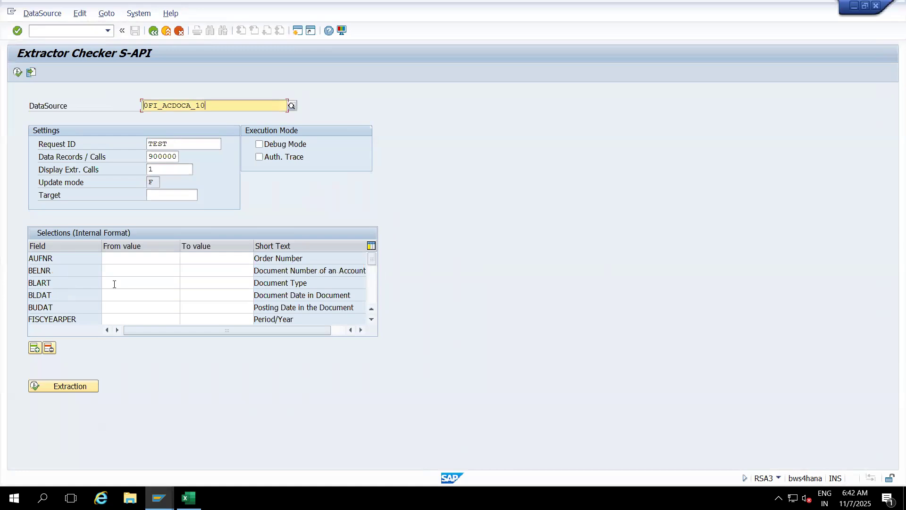
{"action": "left_click", "coordinate": [373, 297]}
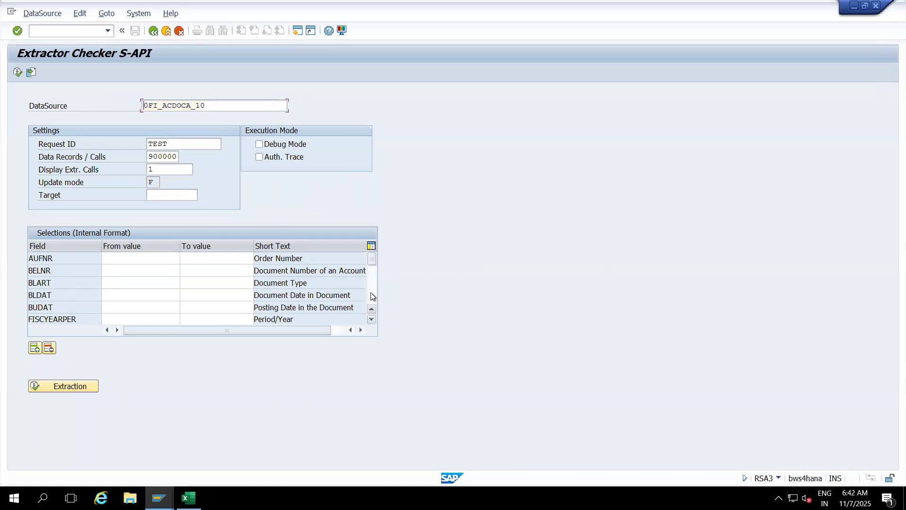
{"action": "left_click", "coordinate": [18, 73]}
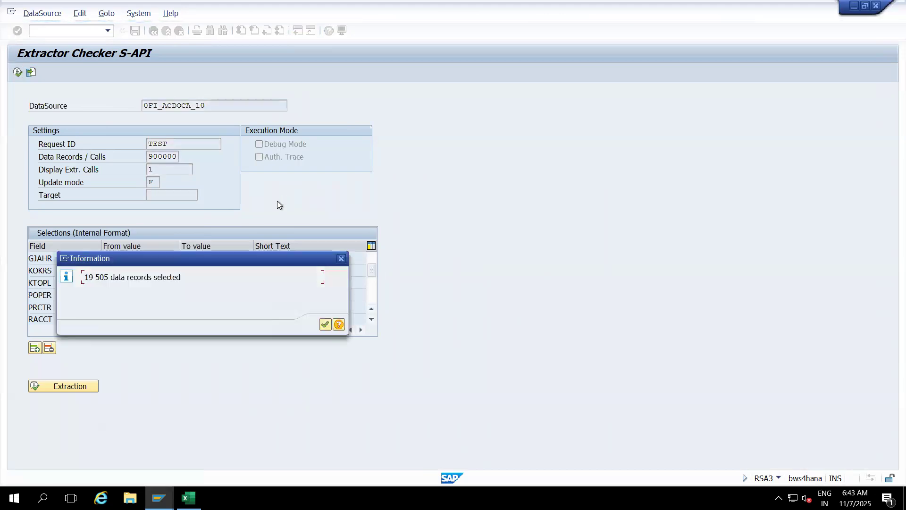
Dismiss the extraction message, switch to the desktop and launch SAP HANA Studio with the hdbstudio workspace
{"action": "left_click", "coordinate": [324, 324]}
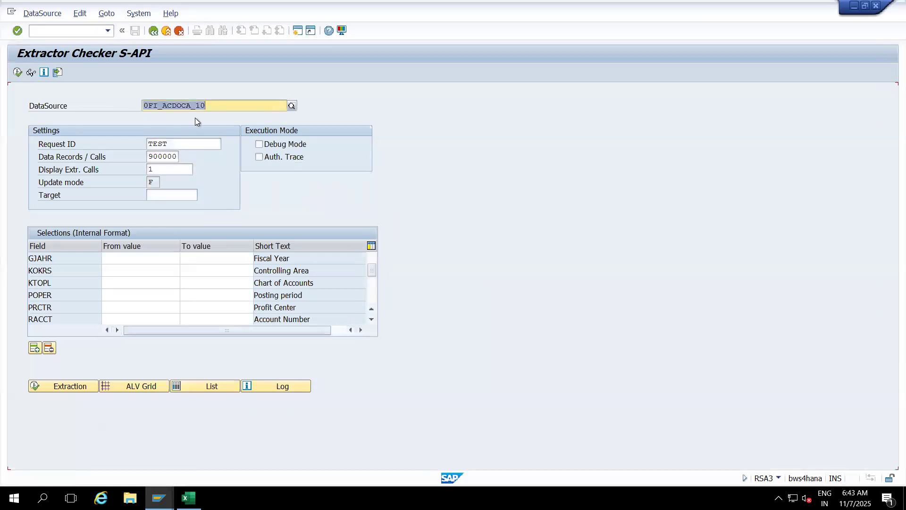
{"action": "left_click", "coordinate": [212, 107]}
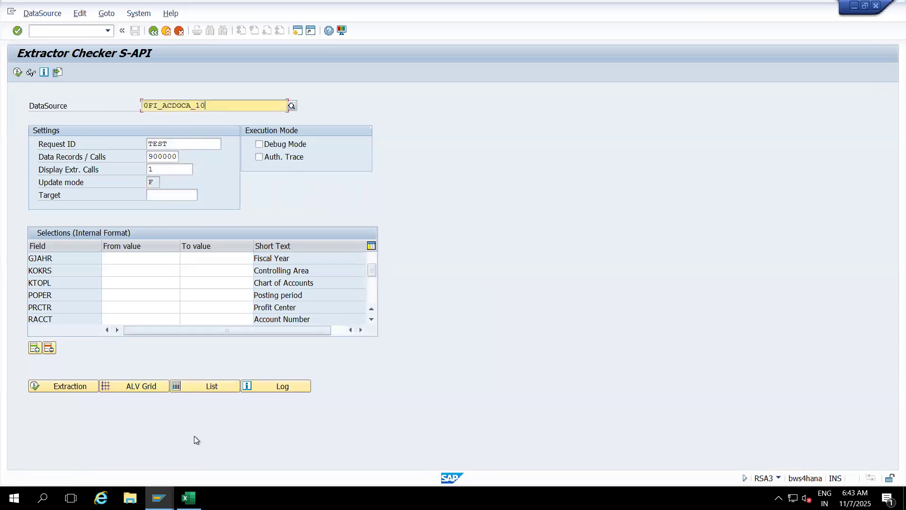
{"action": "key", "text": "super+d"}
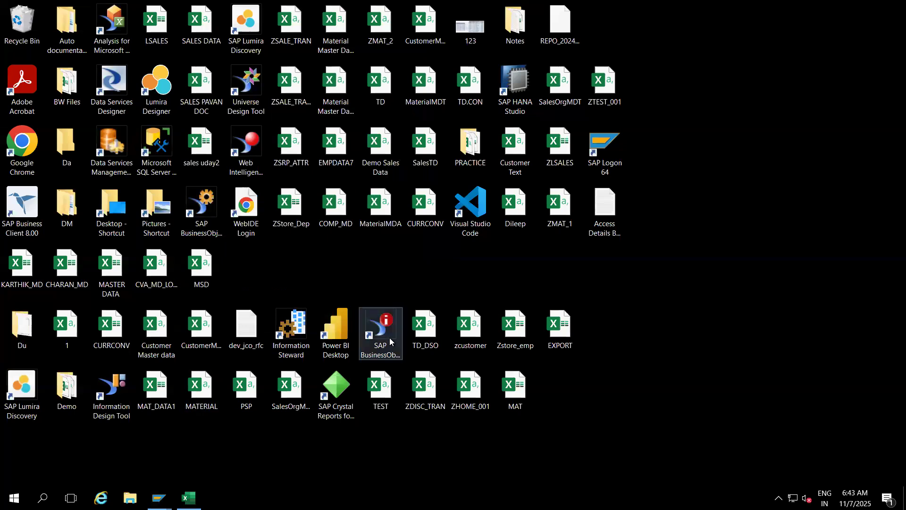
{"action": "double_click", "coordinate": [519, 87]}
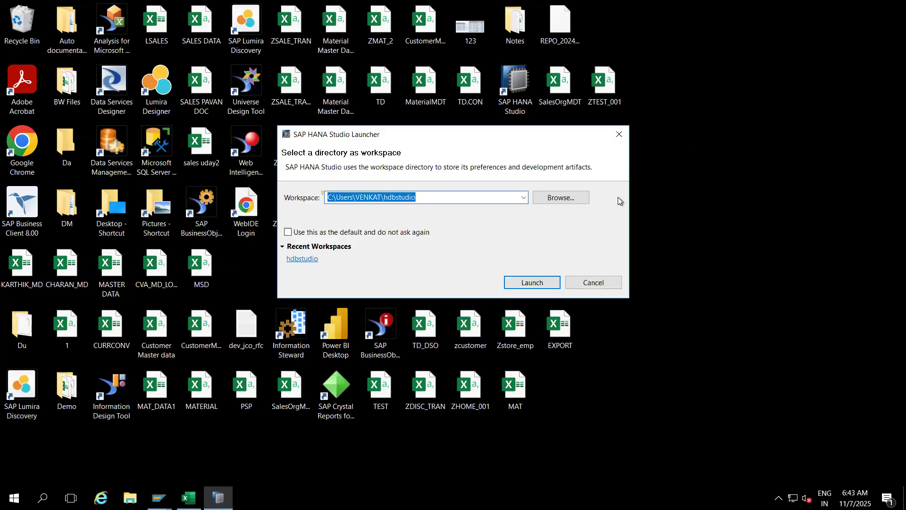
{"action": "left_click", "coordinate": [517, 280]}
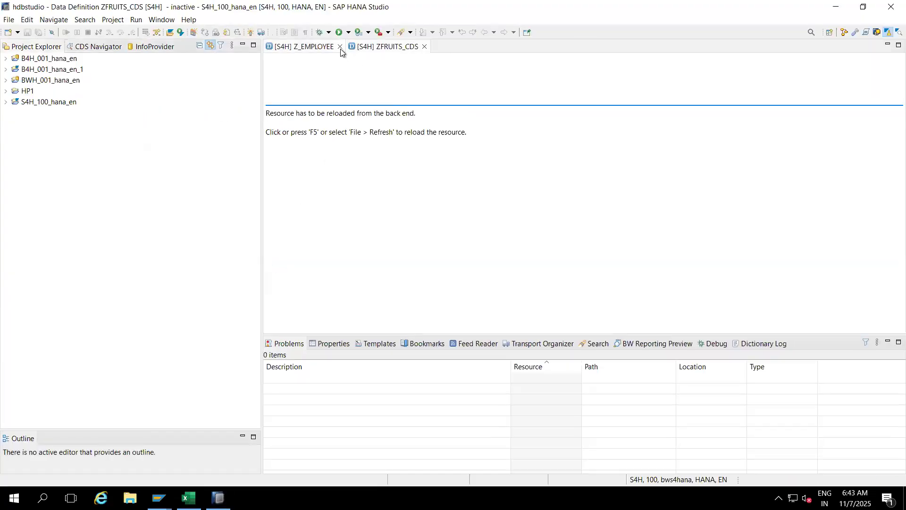
Close the open Z_EMPLOYEE and ZFRUITS_CDS editors and log on to project B4H_001_hana_en with the account password
{"action": "left_click", "coordinate": [341, 49]}
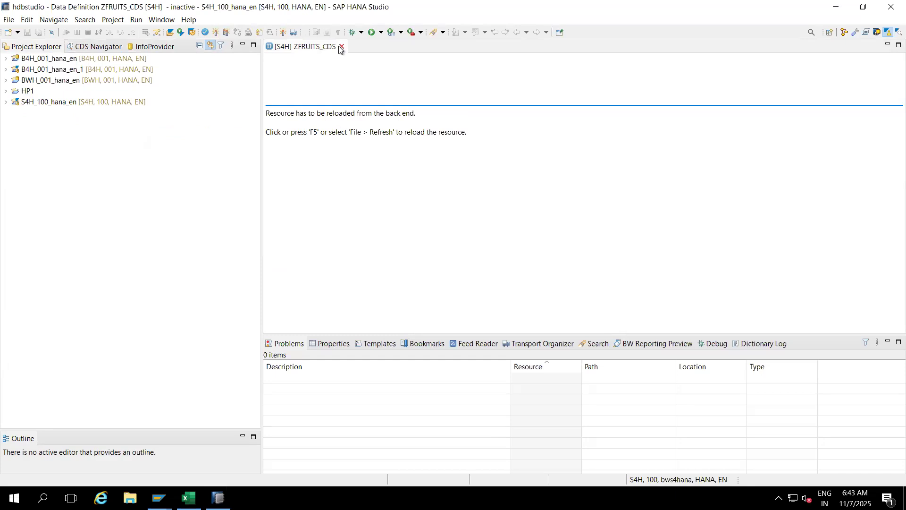
{"action": "left_click", "coordinate": [340, 49]}
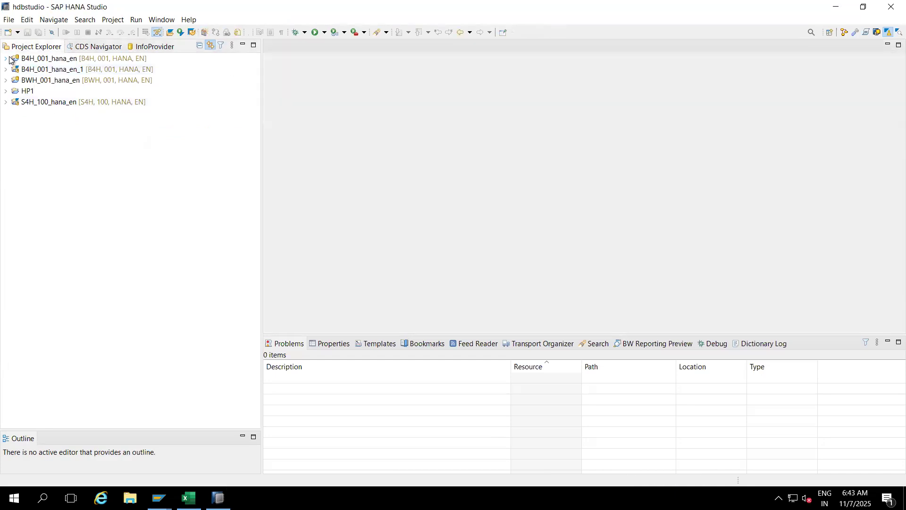
{"action": "left_click", "coordinate": [9, 59]}
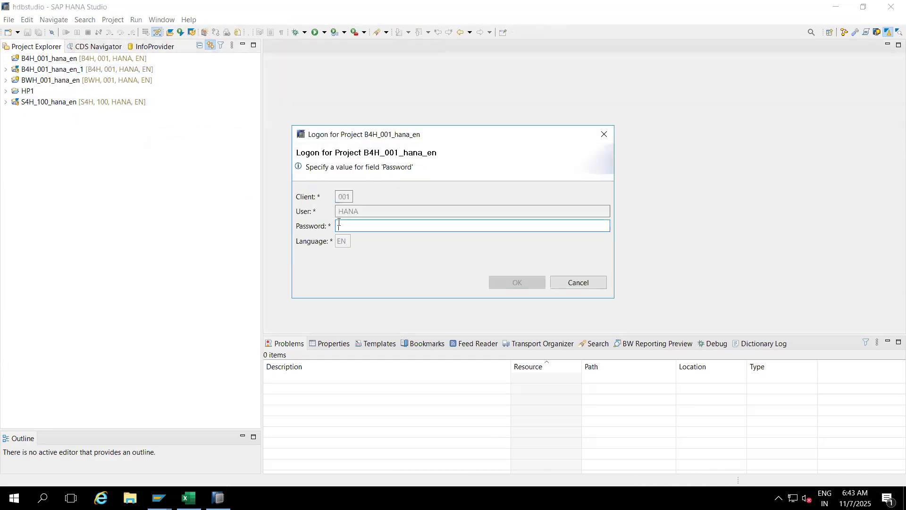
{"action": "type", "text": "••••••"}
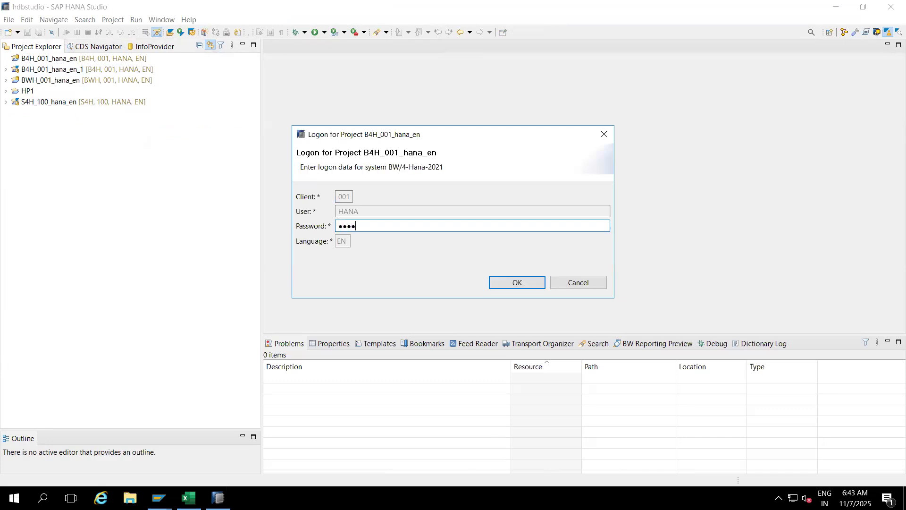
{"action": "type", "text": "••"}
{"action": "key", "text": "Return"}
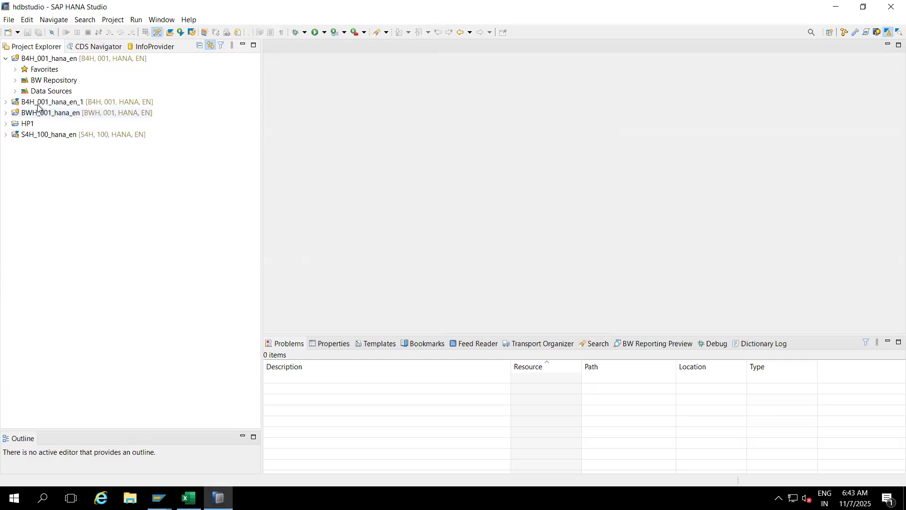
Expand the project's Data Sources to ODP - SAP (Extractors) and start replication for source system S4HCLNT100
{"action": "left_click", "coordinate": [16, 91]}
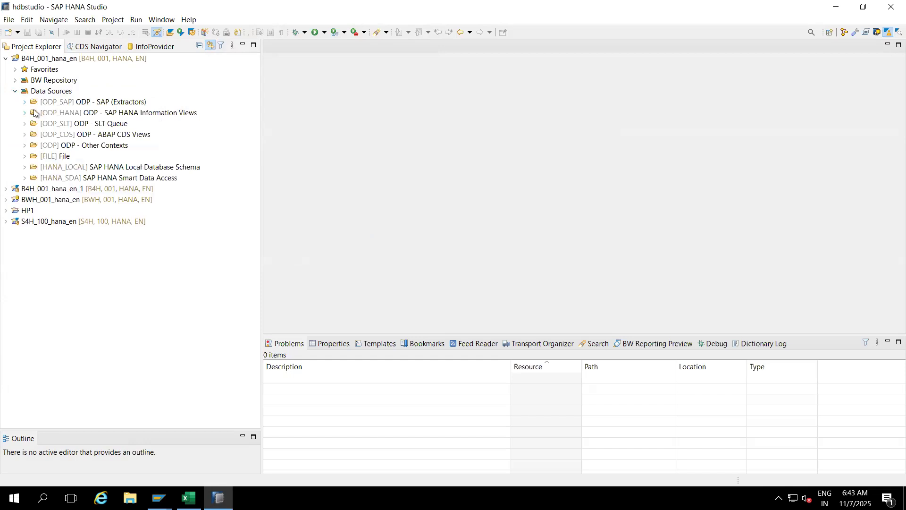
{"action": "left_click", "coordinate": [25, 103]}
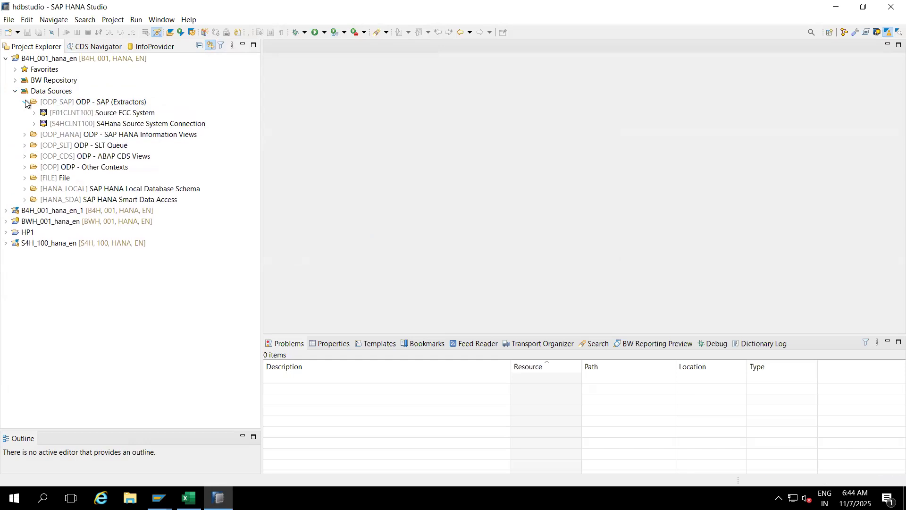
{"action": "left_click", "coordinate": [35, 124]}
{"action": "left_click", "coordinate": [65, 125]}
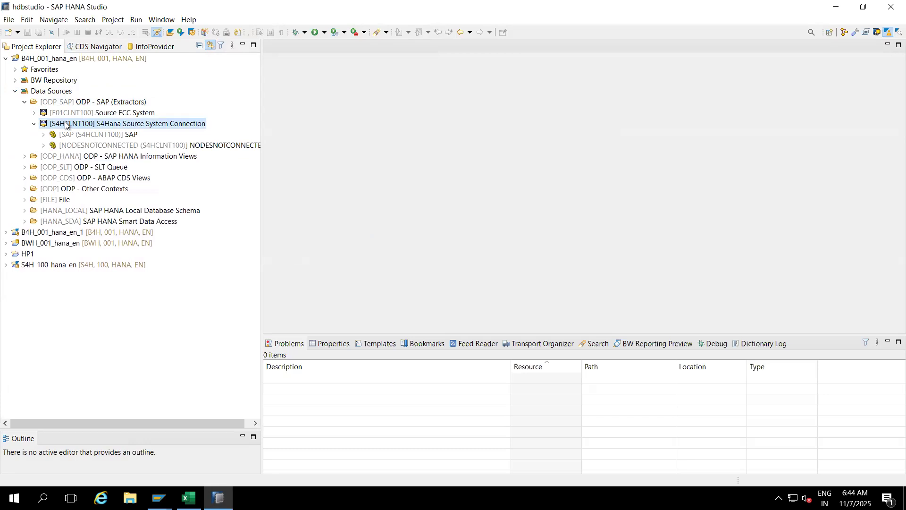
{"action": "right_click", "coordinate": [66, 124]}
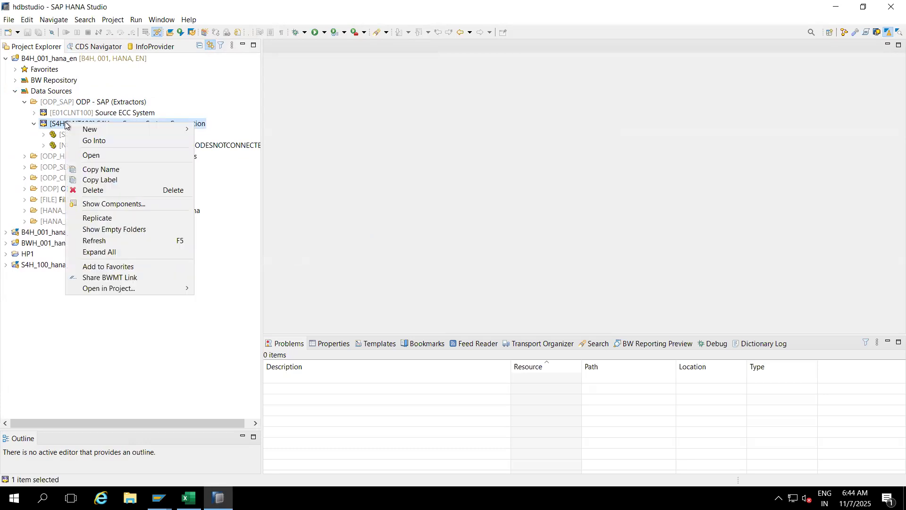
{"action": "left_click", "coordinate": [110, 219]}
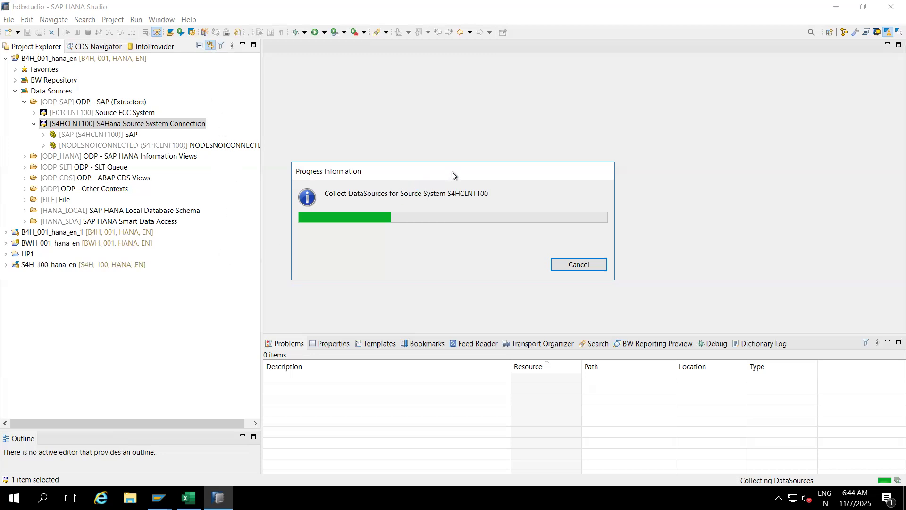
{"action": "left_click_drag", "start_coordinate": [451, 171], "coordinate": [438, 97]}
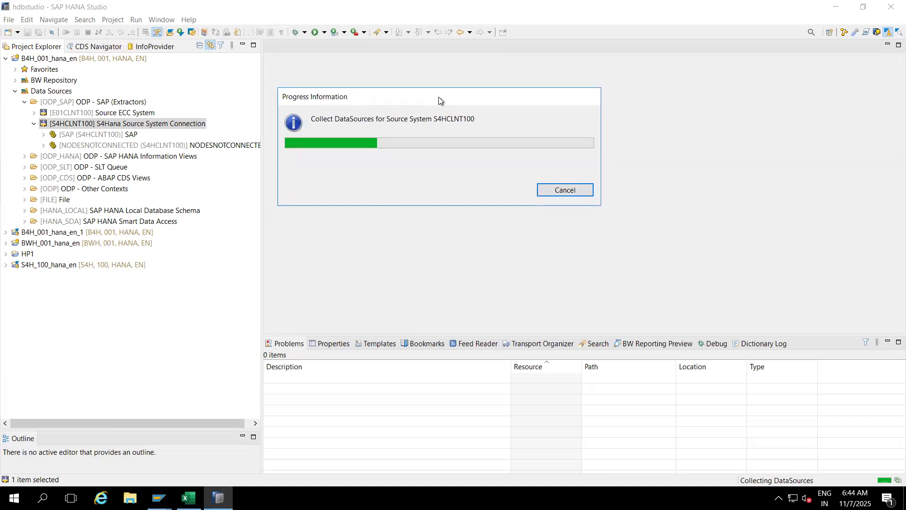
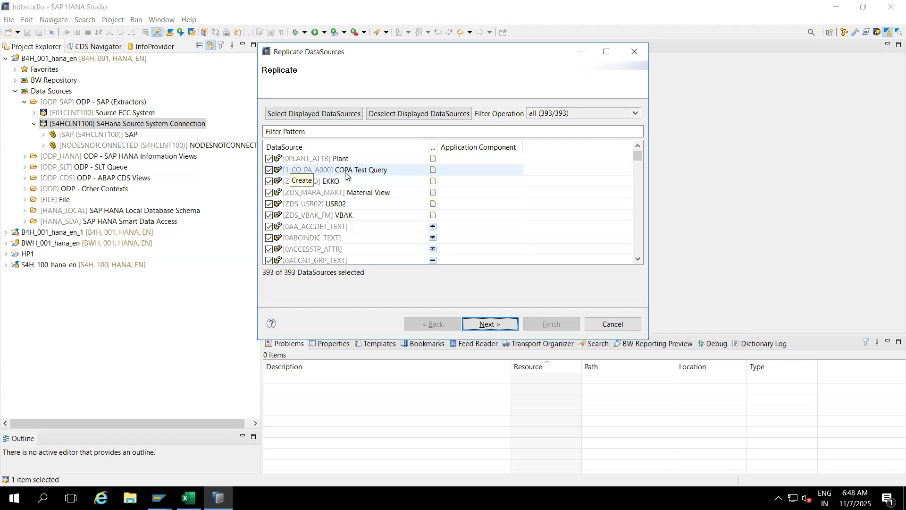
Deselect all DataSources for replication, filter the list by 0FI_ACDOCA_10 and select that DataSource
{"action": "left_click", "coordinate": [394, 113]}
{"action": "left_click", "coordinate": [318, 132]}
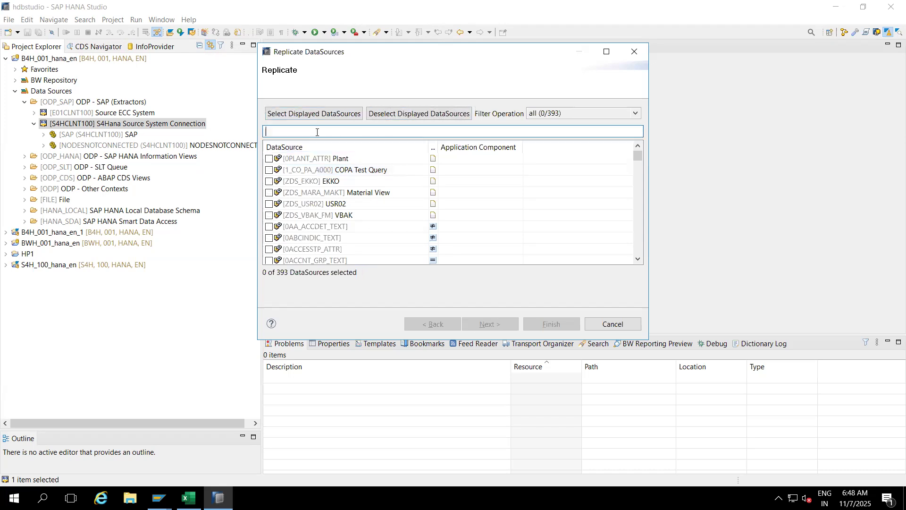
{"action": "type", "text": "0FI_ACDOCA_10"}
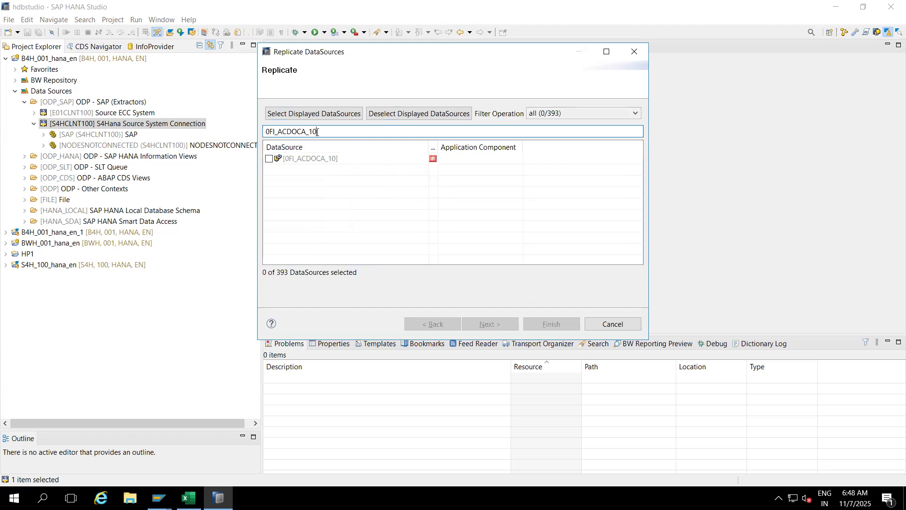
{"action": "left_click", "coordinate": [269, 159]}
Clear the filter pattern and also select the COPA DataSource 1_CO_PA_A000 for replication
{"action": "left_click", "coordinate": [324, 132]}
{"action": "key", "text": "BackSpace"}
{"action": "key", "text": "BackSpace"}
{"action": "key", "text": "BackSpace"}
{"action": "key", "text": "BackSpace"}
{"action": "key", "text": "BackSpace"}
{"action": "key", "text": "BackSpace"}
{"action": "key", "text": "BackSpace"}
{"action": "key", "text": "BackSpace"}
{"action": "key", "text": "BackSpace"}
{"action": "key", "text": "BackSpace"}
{"action": "key", "text": "BackSpace"}
{"action": "key", "text": "BackSpace"}
{"action": "key", "text": "BackSpace"}
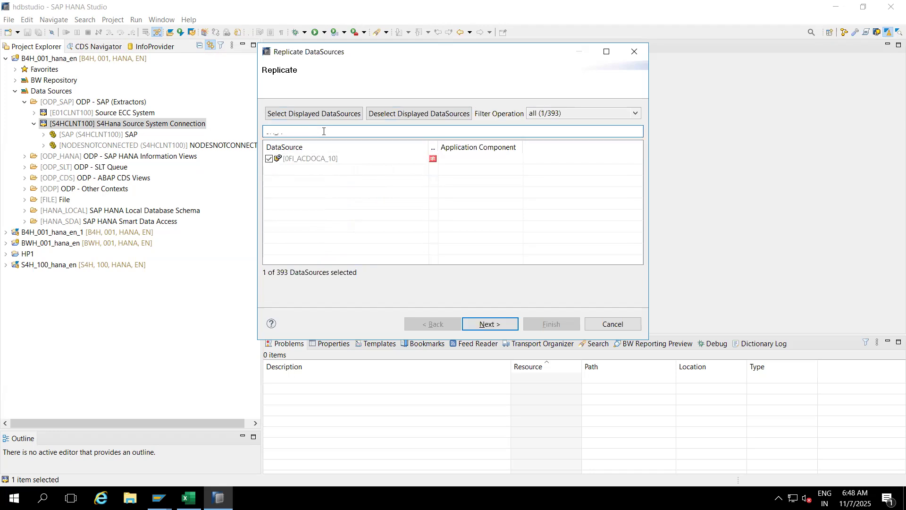
{"action": "left_click", "coordinate": [269, 170]}
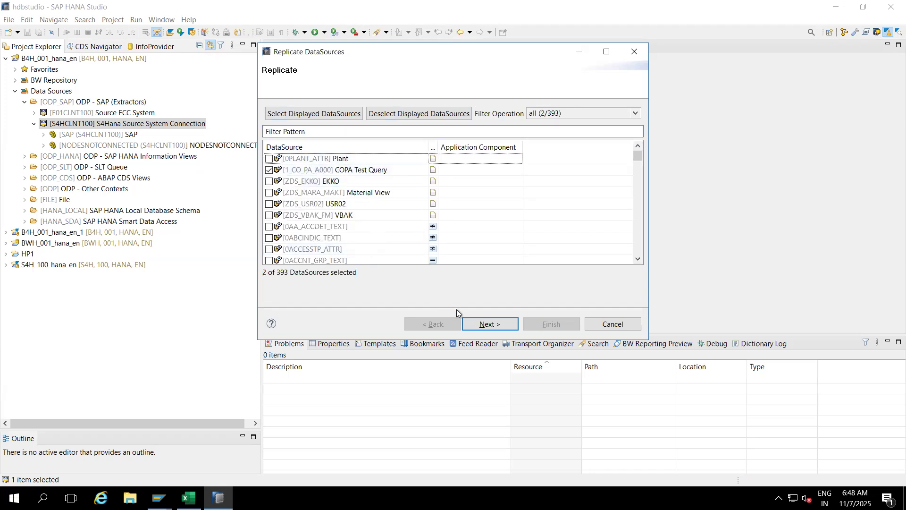
Enable activation of new DataSources and run the replication of the two selected DataSources
{"action": "left_click", "coordinate": [480, 324]}
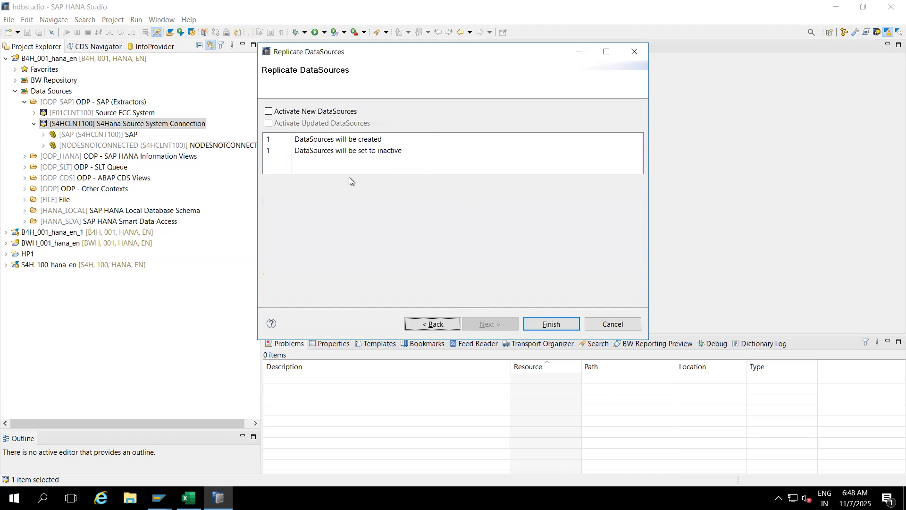
{"action": "left_click", "coordinate": [268, 112]}
{"action": "left_click", "coordinate": [542, 324]}
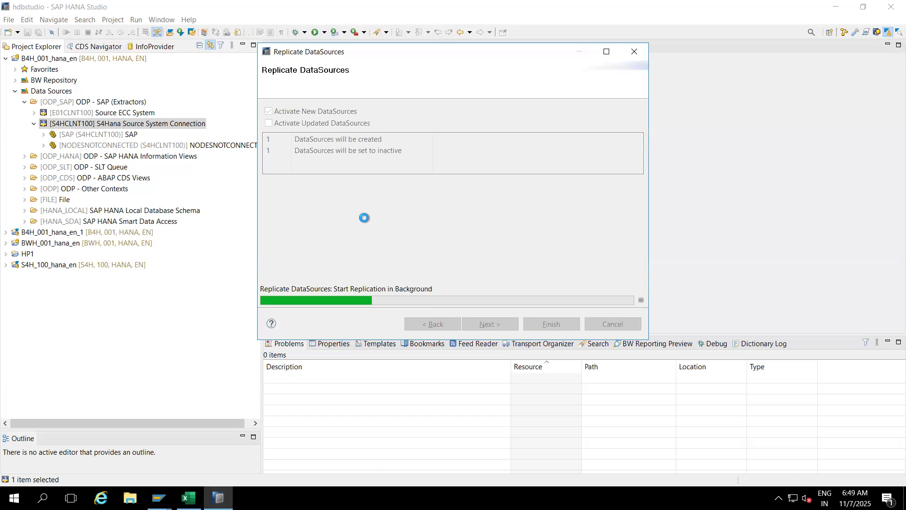
Switch to the Excel overview and review the LO DataSources listed in F6:F18
{"action": "left_click", "coordinate": [188, 497]}
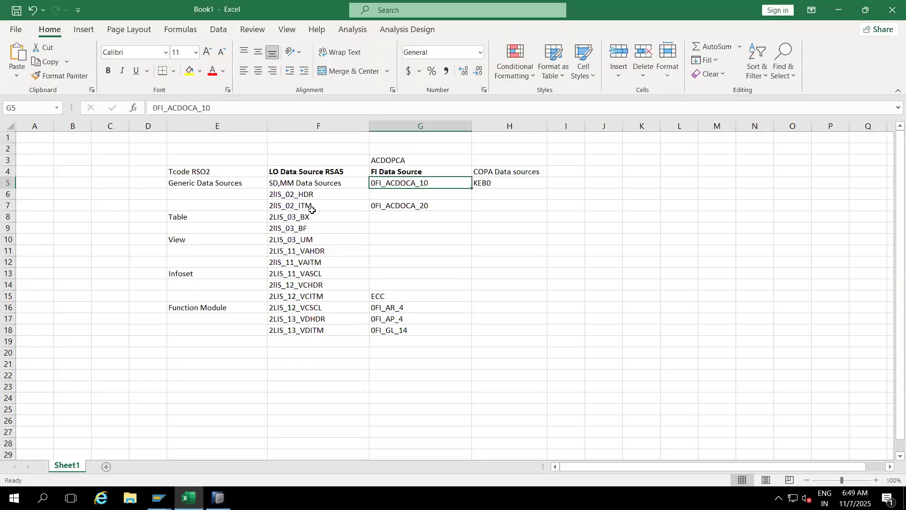
{"action": "right_click", "coordinate": [300, 194]}
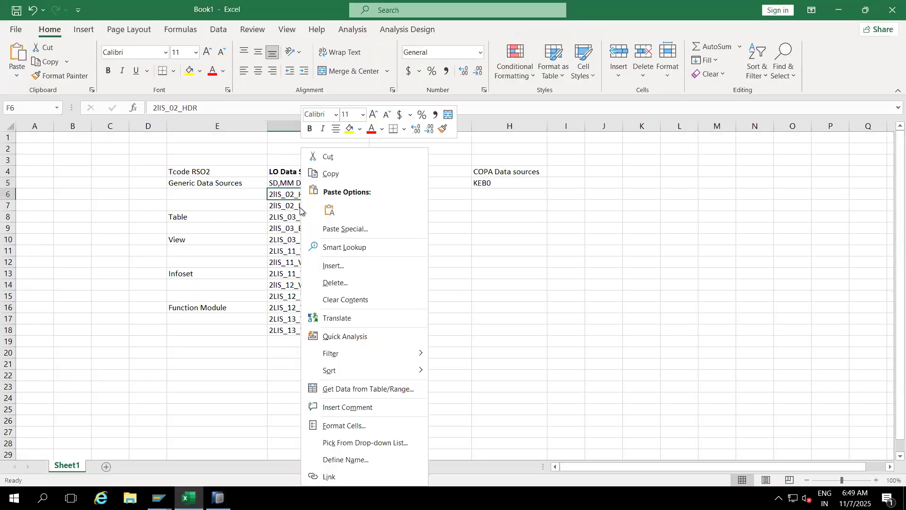
{"action": "key", "text": "Escape"}
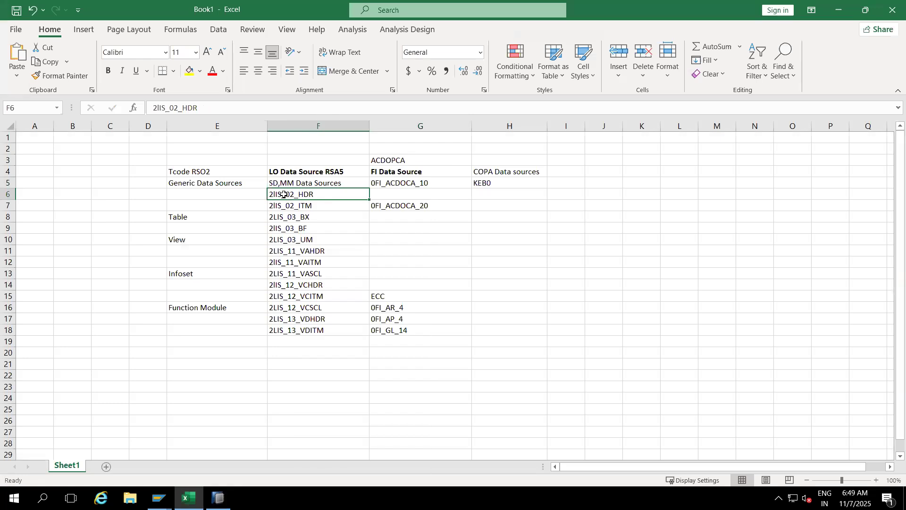
{"action": "left_click_drag", "start_coordinate": [283, 194], "coordinate": [283, 203]}
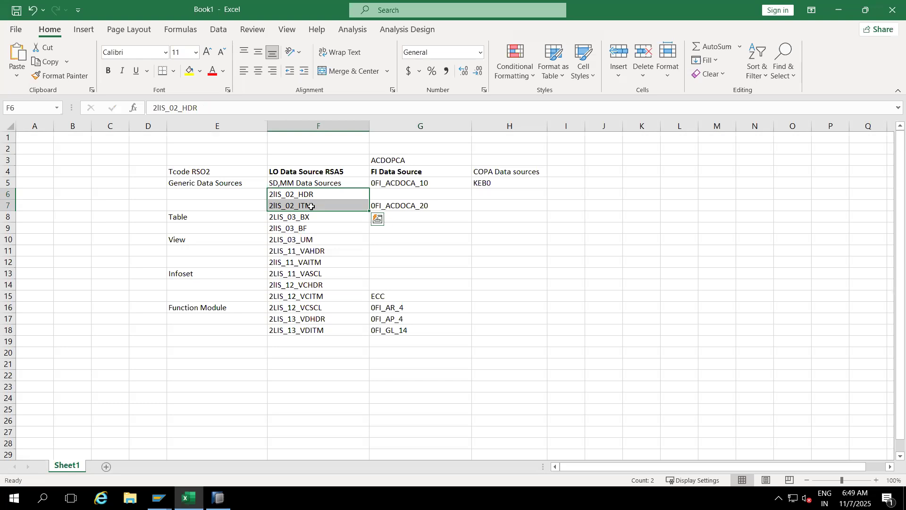
{"action": "left_click_drag", "start_coordinate": [318, 215], "coordinate": [295, 328]}
{"action": "left_click", "coordinate": [295, 319]}
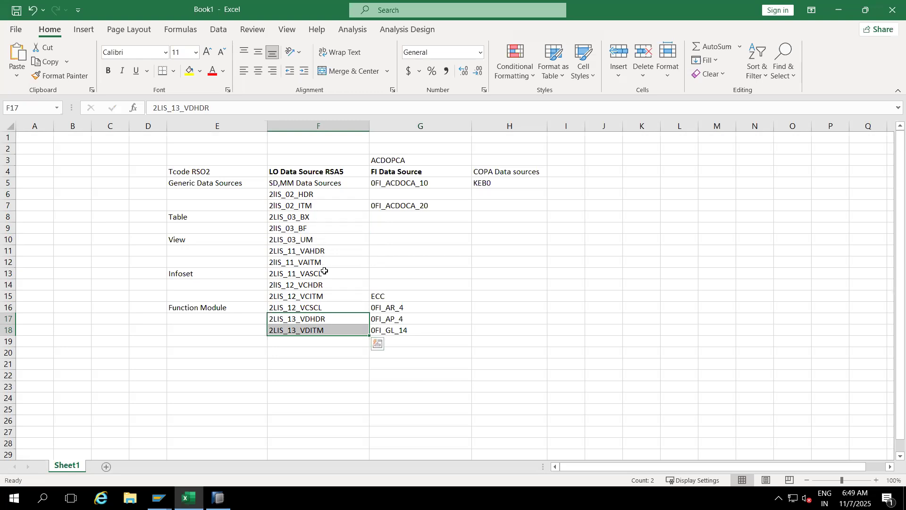
{"action": "left_click", "coordinate": [319, 196]}
{"action": "left_click_drag", "start_coordinate": [319, 196], "coordinate": [311, 328]}
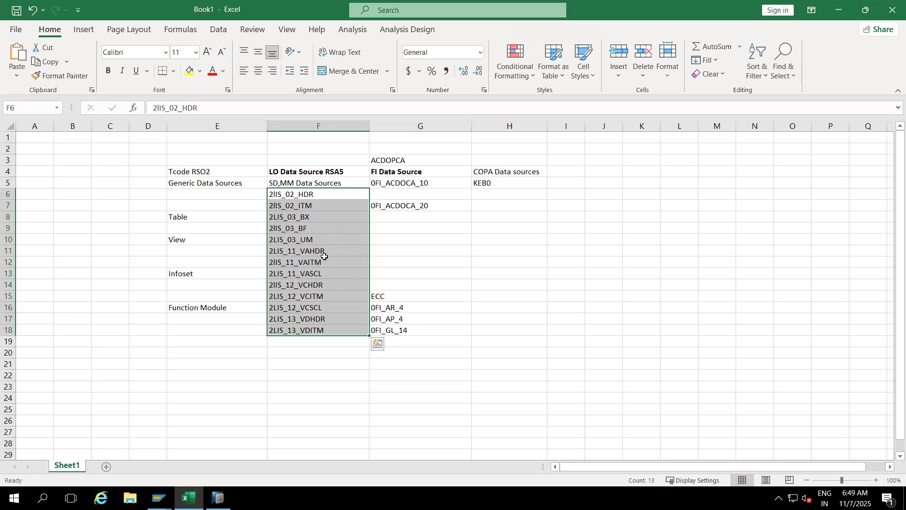
Enter the heading Material in cell K4 and widen column K
{"action": "left_click", "coordinate": [641, 172]}
{"action": "type", "text": "Ma"}
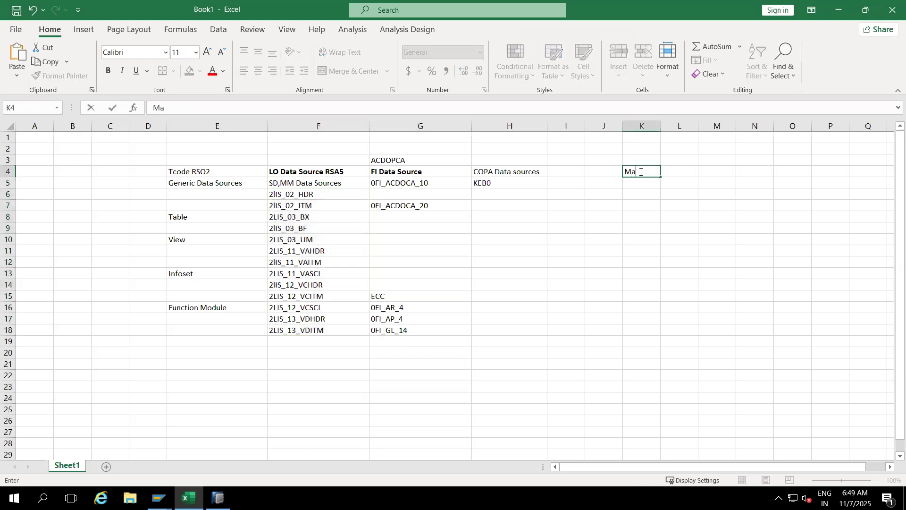
{"action": "type", "text": "terial"}
{"action": "left_click", "coordinate": [636, 194]}
{"action": "left_click_drag", "start_coordinate": [659, 126], "coordinate": [703, 126]}
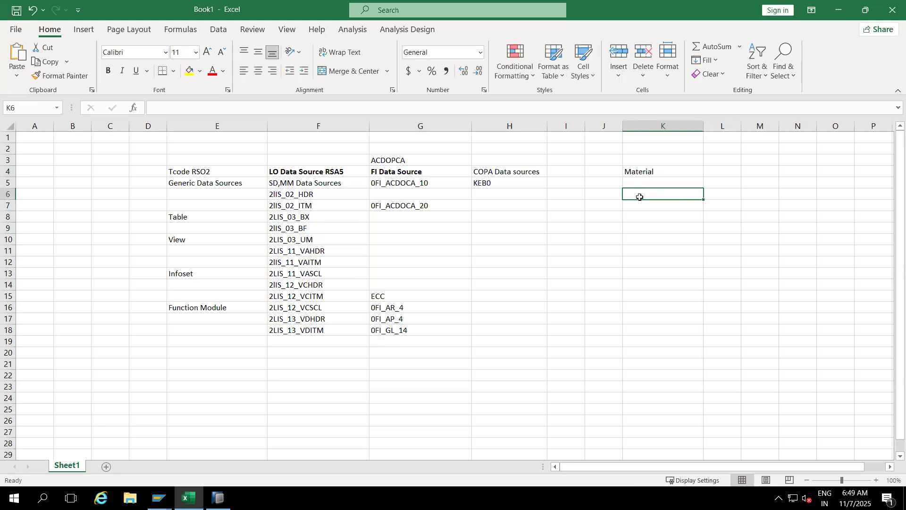
Enter the master data DataSources 0MATERIAL_ATTR in K6 and 0MATERIAL_TEXT in K7
{"action": "type", "text": "0MATERIAL_ATT"}
{"action": "type", "text": "R"}
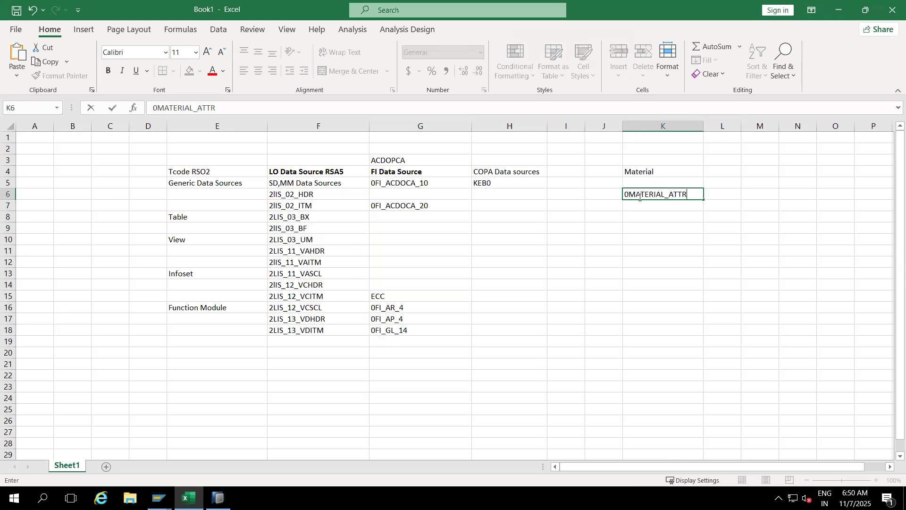
{"action": "left_click", "coordinate": [640, 208]}
{"action": "type", "text": "0"}
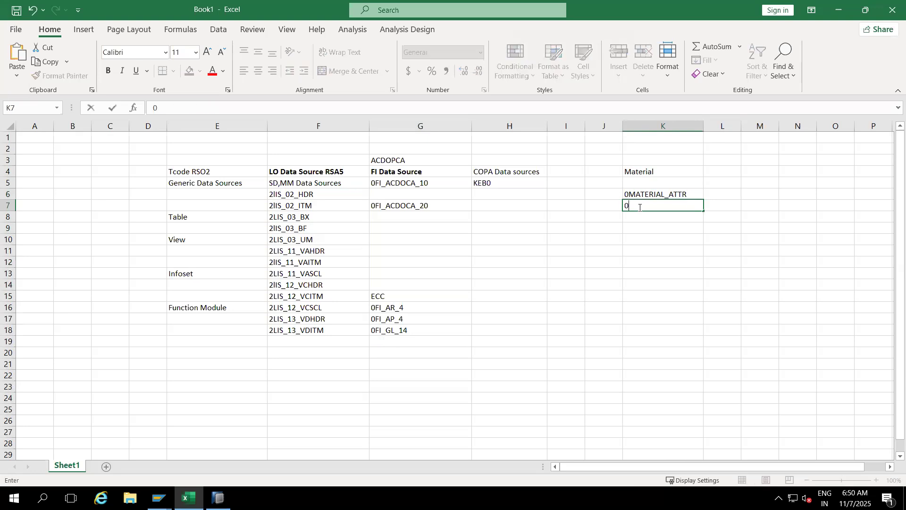
{"action": "type", "text": "MATERIAL_TEX"}
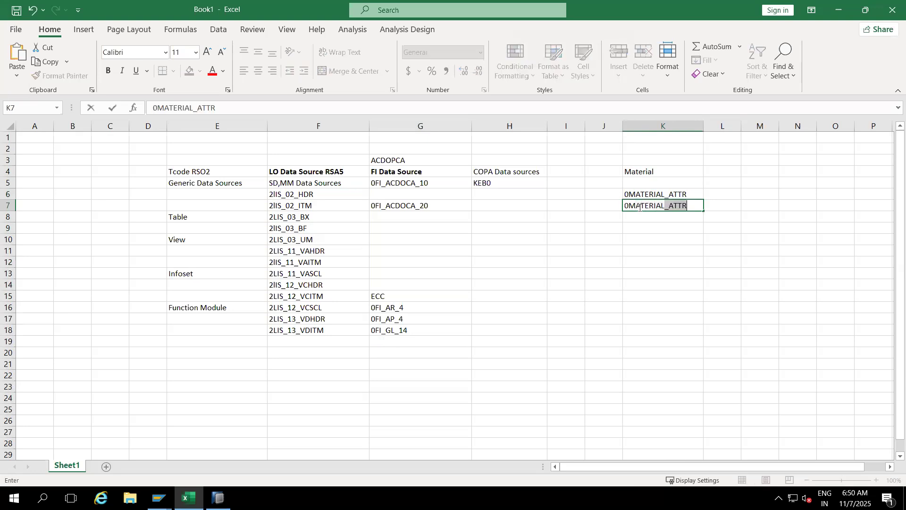
{"action": "type", "text": "T"}
{"action": "left_click", "coordinate": [640, 265]}
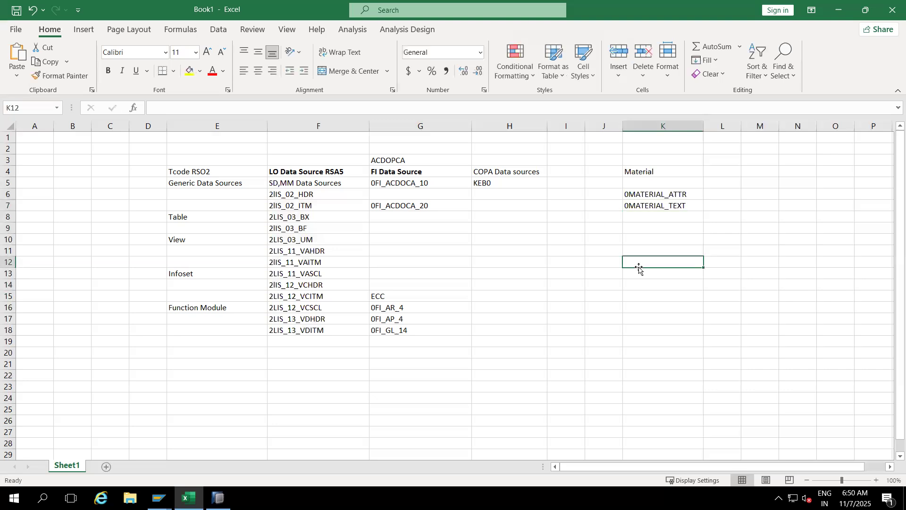
Enter the heading Plant in K12 with the DataSources 0PLANT_ATTR in K13 and 0PLANT_TEXT in K14
{"action": "type", "text": "Plant"}
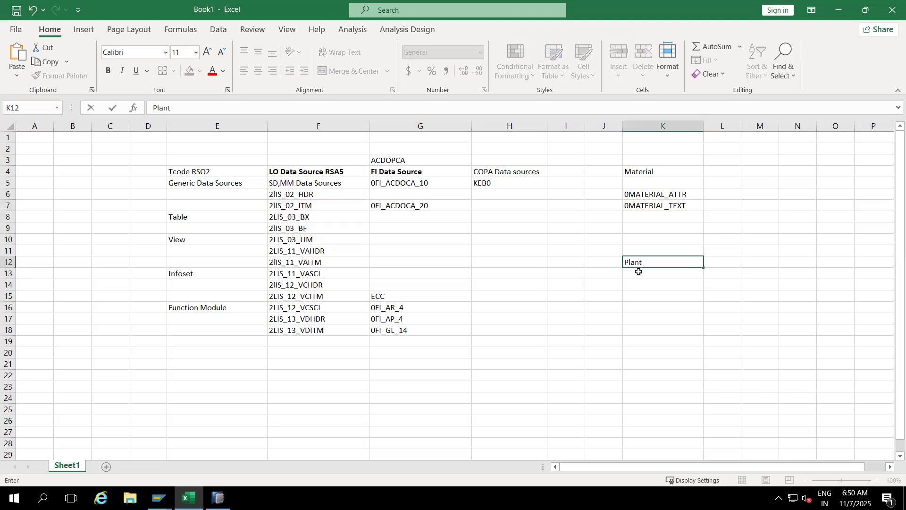
{"action": "left_click", "coordinate": [639, 273]}
{"action": "type", "text": "0PLANT"}
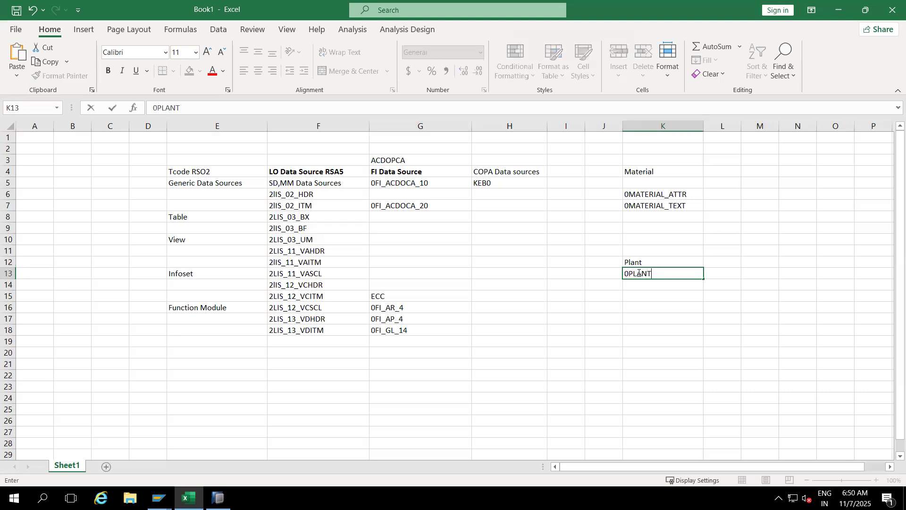
{"action": "type", "text": "_ATTR"}
{"action": "left_click", "coordinate": [639, 283]}
{"action": "type", "text": "0PLANT_TEXT"}
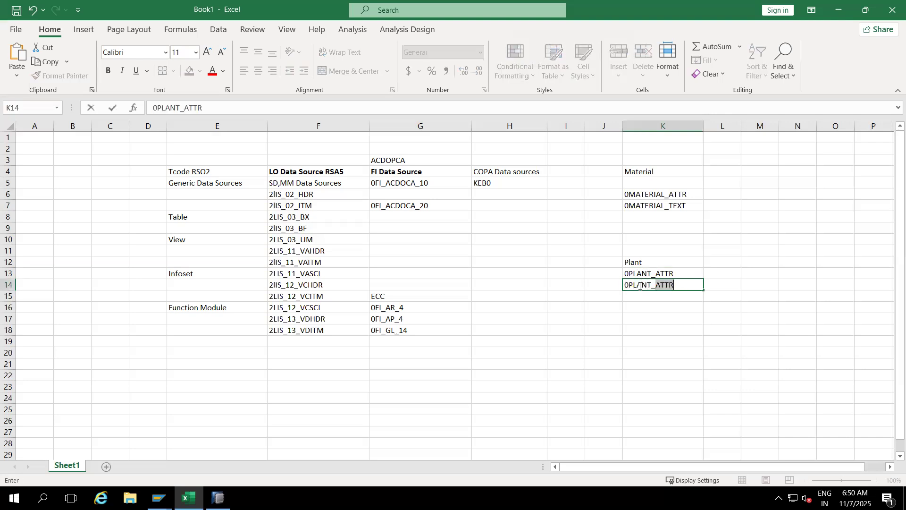
Enter the heading Company code in K17 with the DataSources 0COMP_CODE_ATTR in K19 and 0COMP_CODE_TEXT in K20
{"action": "left_click", "coordinate": [640, 317]}
{"action": "type", "text": "Comp"}
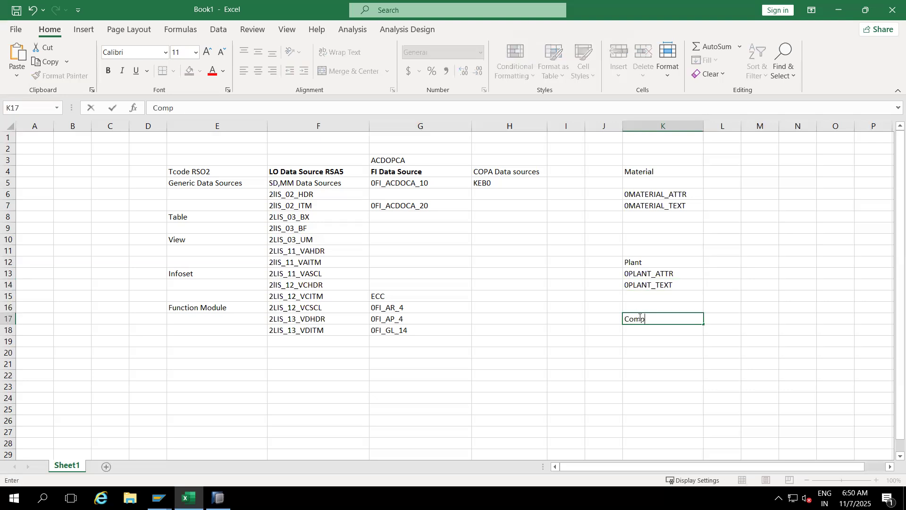
{"action": "type", "text": "any code"}
{"action": "left_click", "coordinate": [645, 339]}
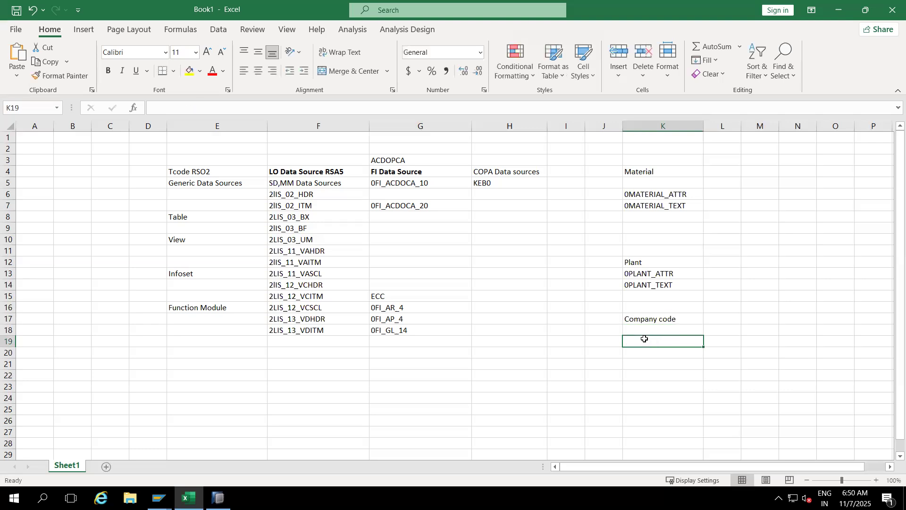
{"action": "type", "text": "0COMP"}
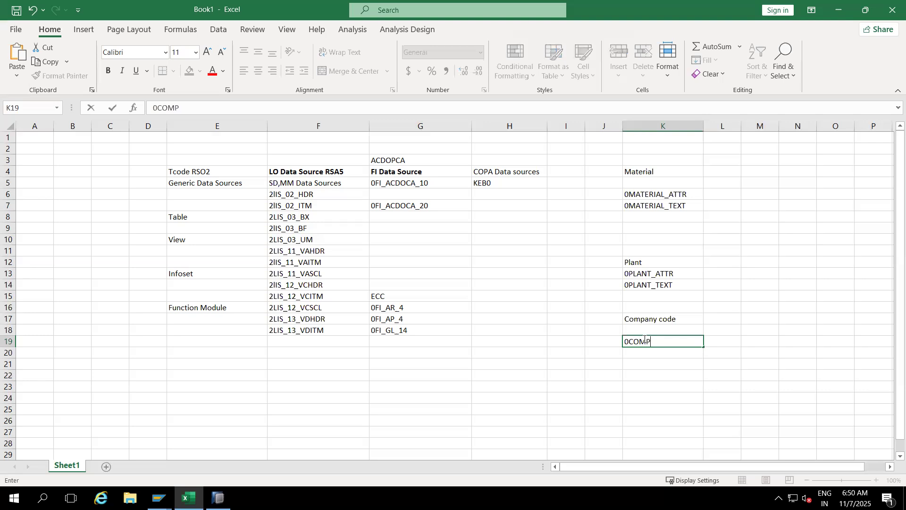
{"action": "type", "text": "_CODE_ATTR"}
{"action": "key", "text": "Return"}
{"action": "type", "text": "0COMP_CODE"}
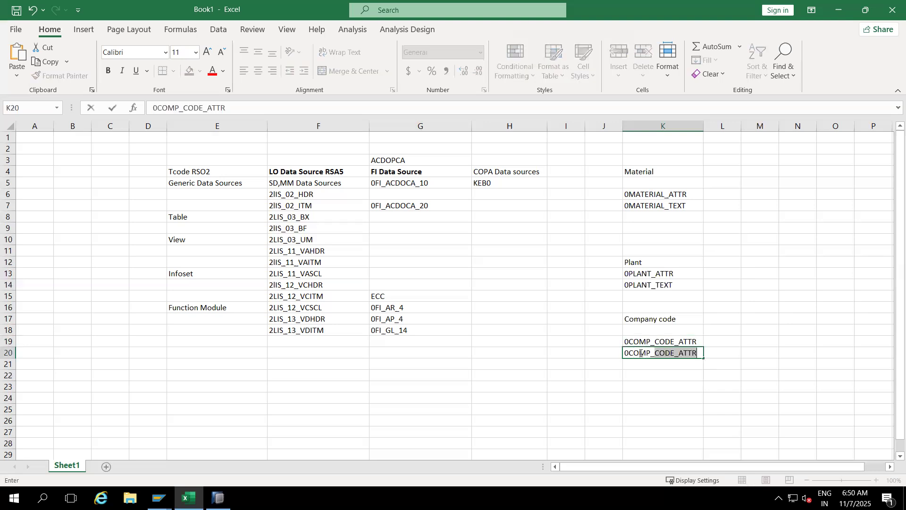
{"action": "type", "text": "_TEXT"}
Enter the heading 0CUsomter in L4 with the DataSources 0customer_attr in L6 and 0customer_text in L7
{"action": "left_click", "coordinate": [715, 186]}
{"action": "left_click", "coordinate": [715, 173]}
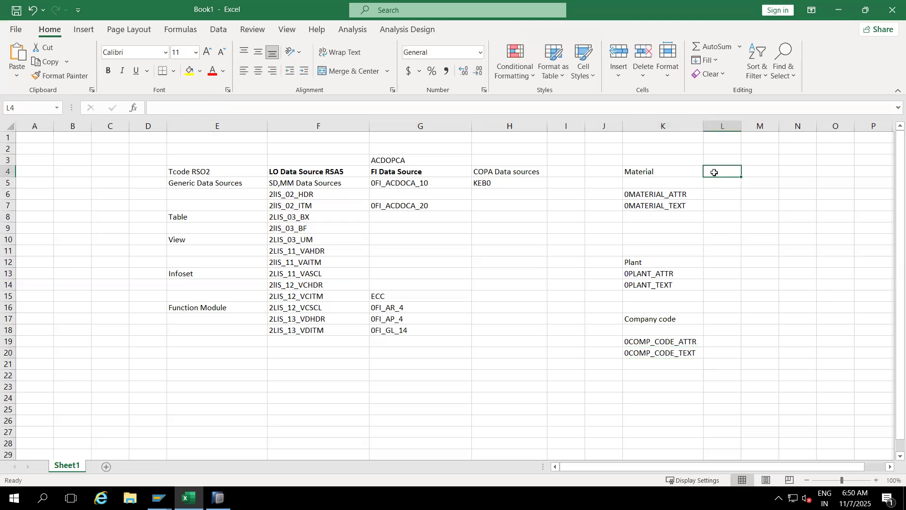
{"action": "type", "text": "0CUsomter"}
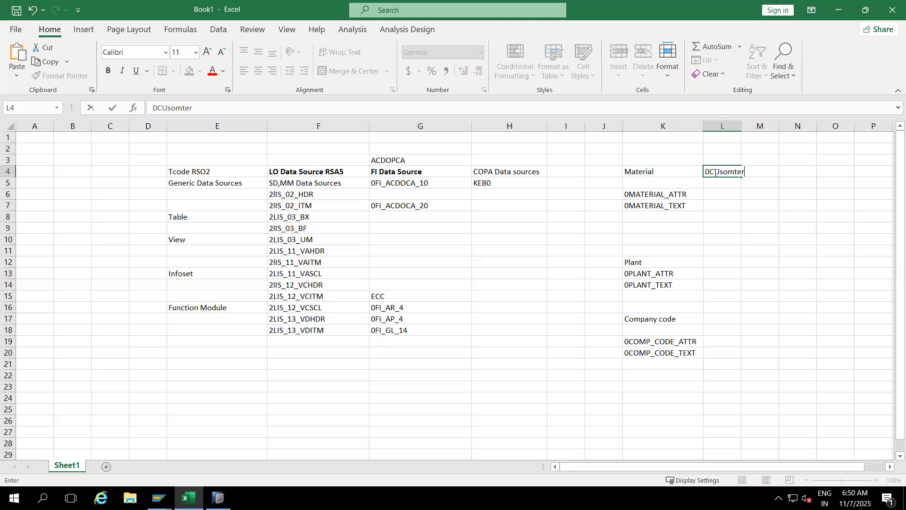
{"action": "left_click", "coordinate": [717, 193]}
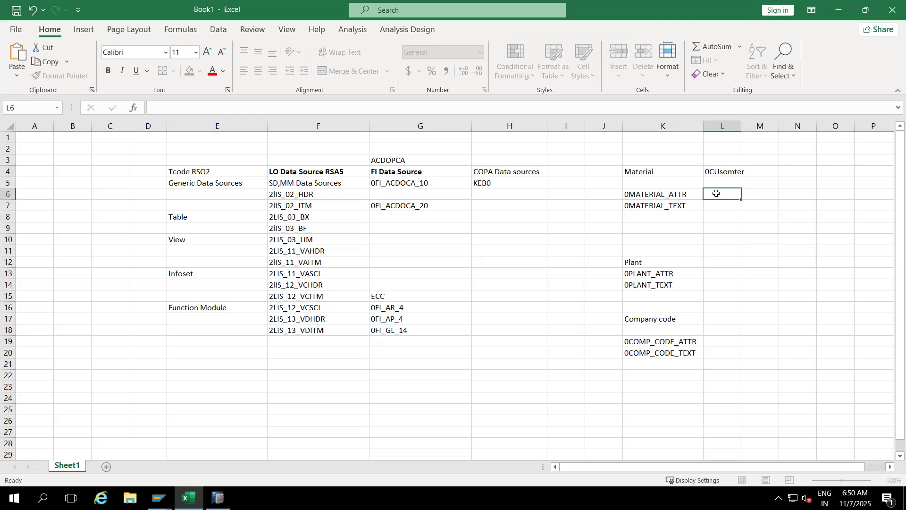
{"action": "type", "text": "0customer_attr"}
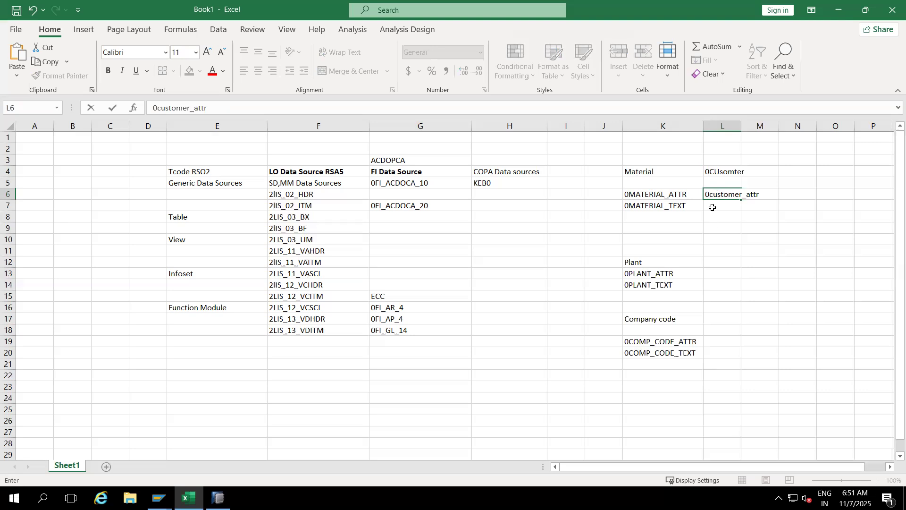
{"action": "left_click", "coordinate": [712, 208]}
{"action": "type", "text": "0customer_text"}
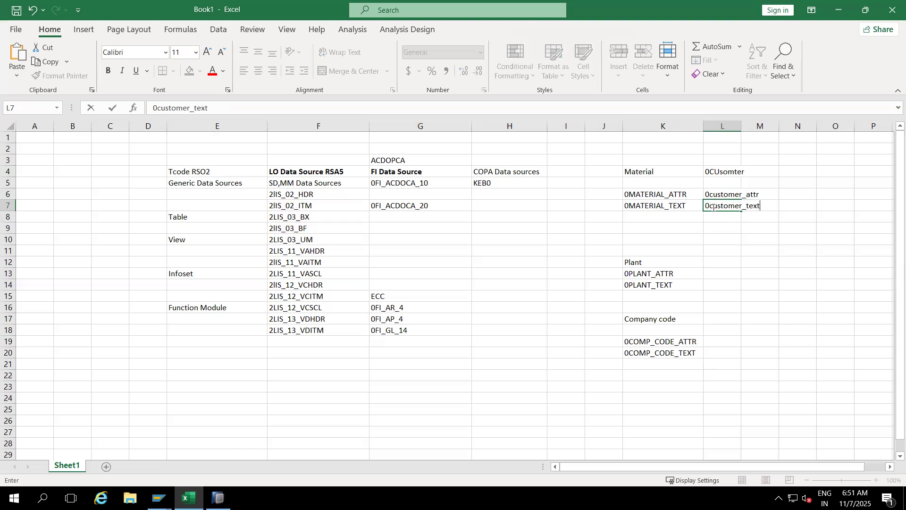
Enter the vendor DataSources 0vendor_attr in L12 and 0vendor_text in L13, and widen column L
{"action": "left_click", "coordinate": [717, 256]}
{"action": "type", "text": "0vendor_attr"}
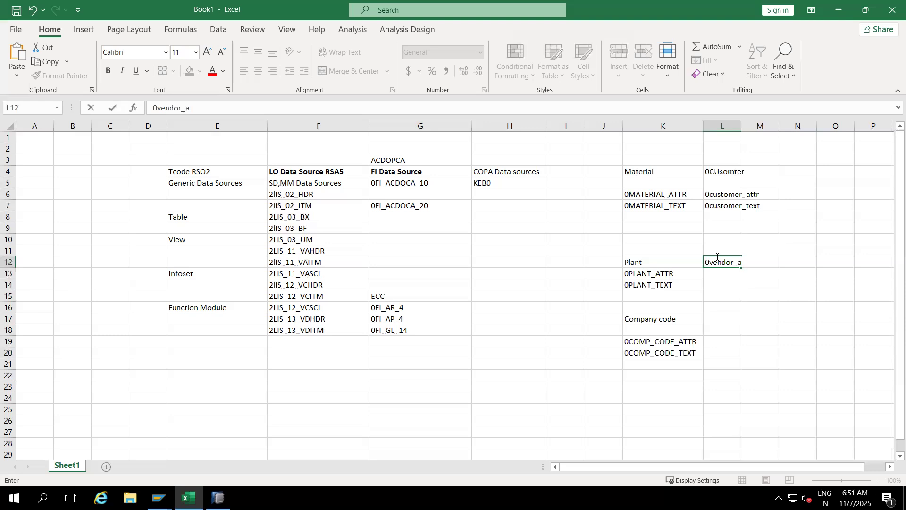
{"action": "left_click", "coordinate": [714, 277]}
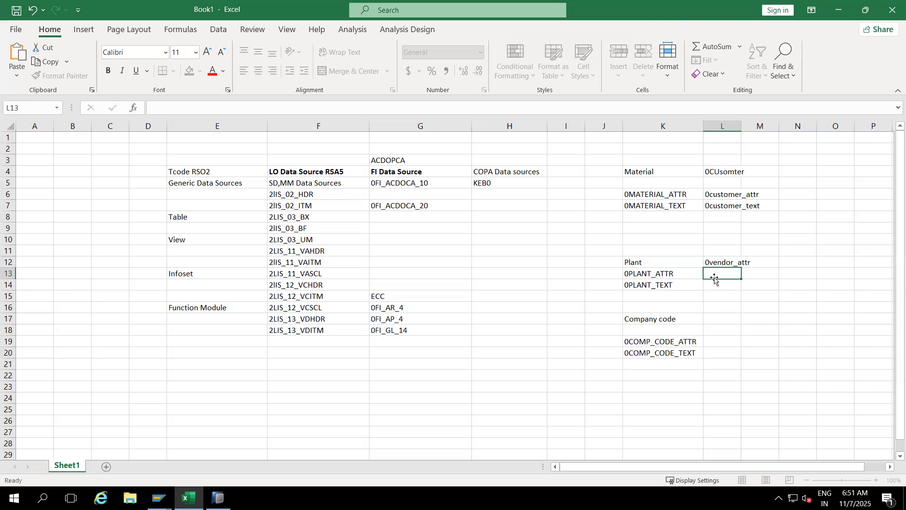
{"action": "type", "text": "0vendor_text"}
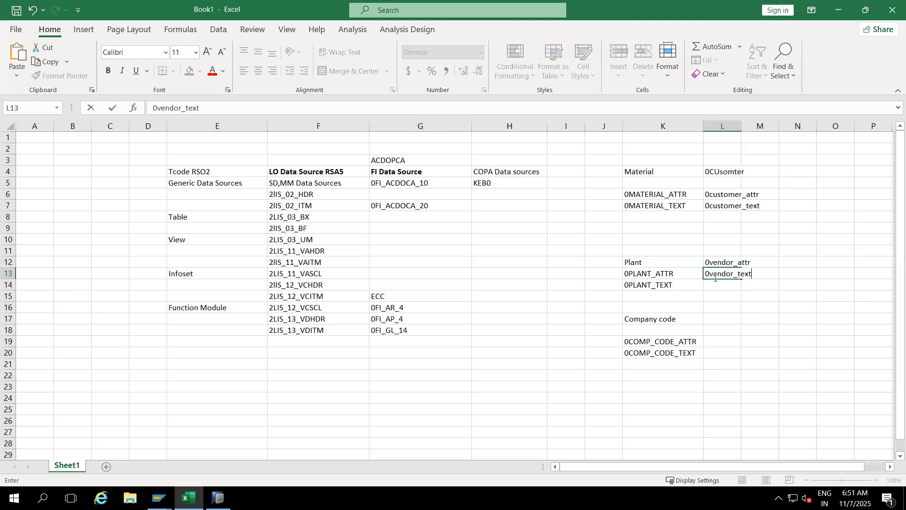
{"action": "left_click", "coordinate": [718, 317]}
{"action": "left_click_drag", "start_coordinate": [741, 127], "coordinate": [786, 128]}
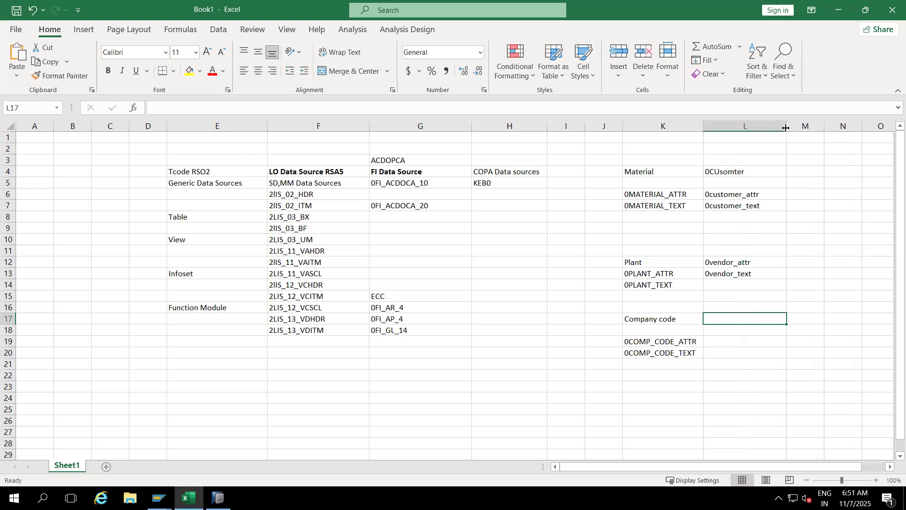
Review the master data DataSources in columns K:L against the DataSource types in E3:H19, and check the replication progress in SAP HANA Studio
{"action": "left_click_drag", "start_coordinate": [663, 175], "coordinate": [742, 360]}
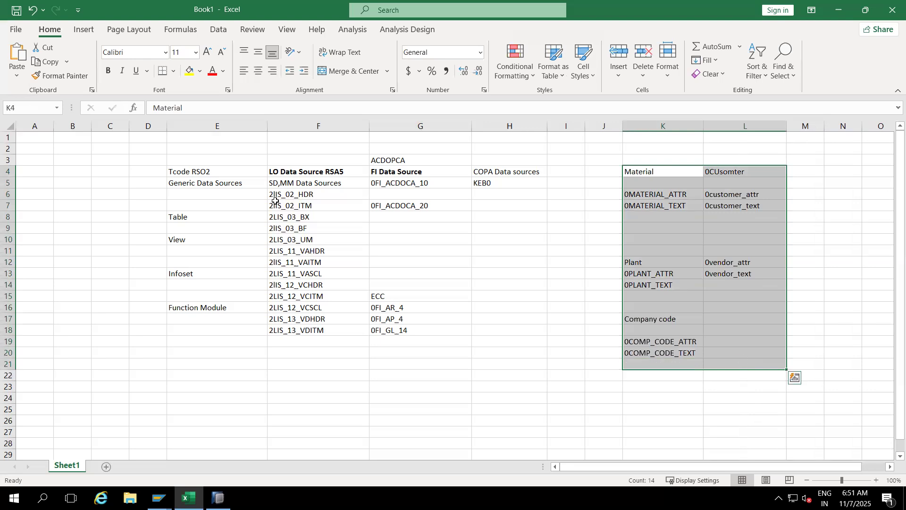
{"action": "left_click_drag", "start_coordinate": [231, 159], "coordinate": [496, 345]}
{"action": "left_click", "coordinate": [218, 498]}
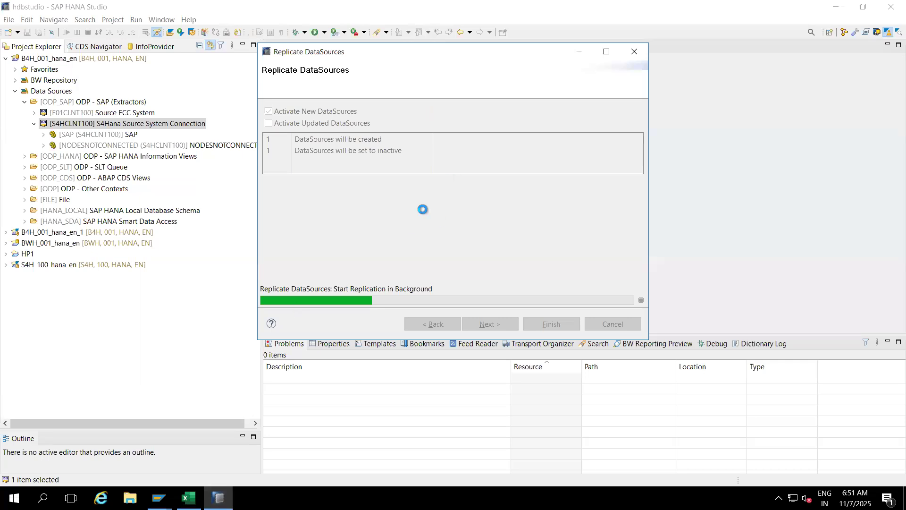
{"action": "key", "text": "alt+Tab"}
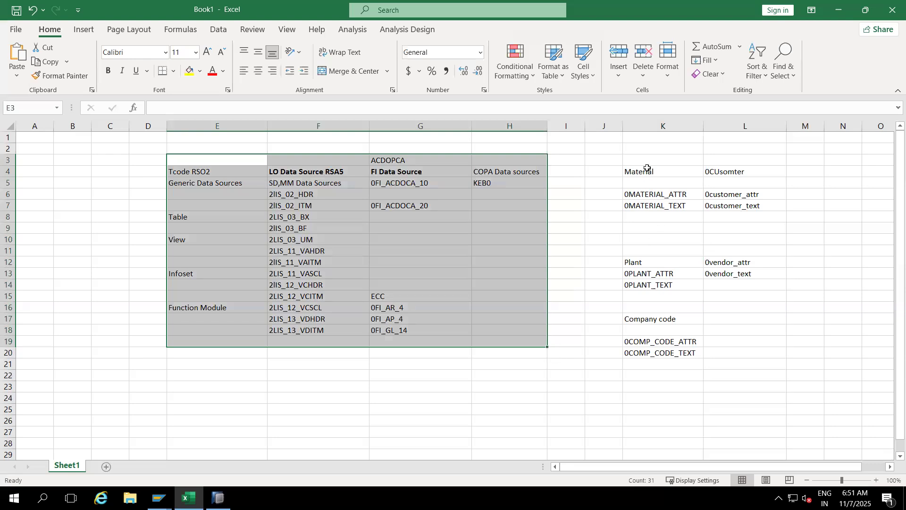
{"action": "left_click_drag", "start_coordinate": [647, 168], "coordinate": [735, 351]}
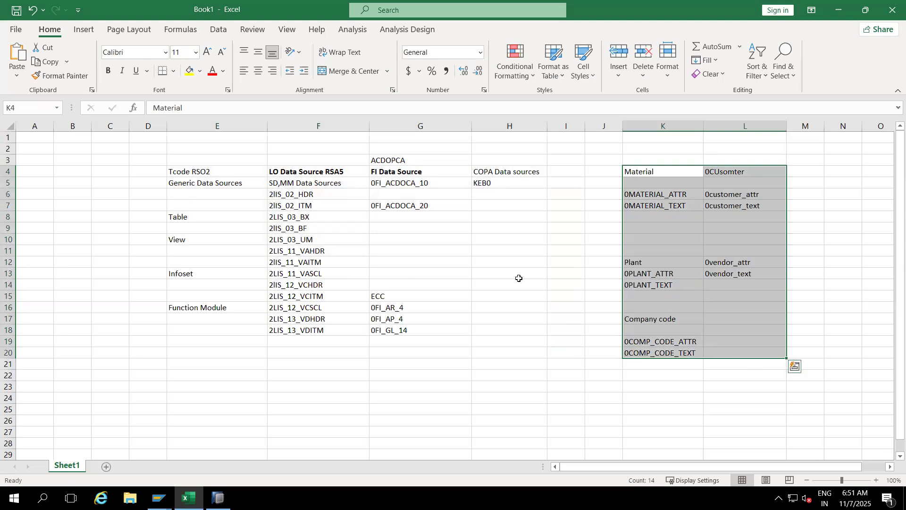
Switch to SAP Logon to look at the BW/4-Hana-2021 and BWHANA systems, and return to the replication job log in SAP HANA Studio
{"action": "left_click", "coordinate": [219, 497]}
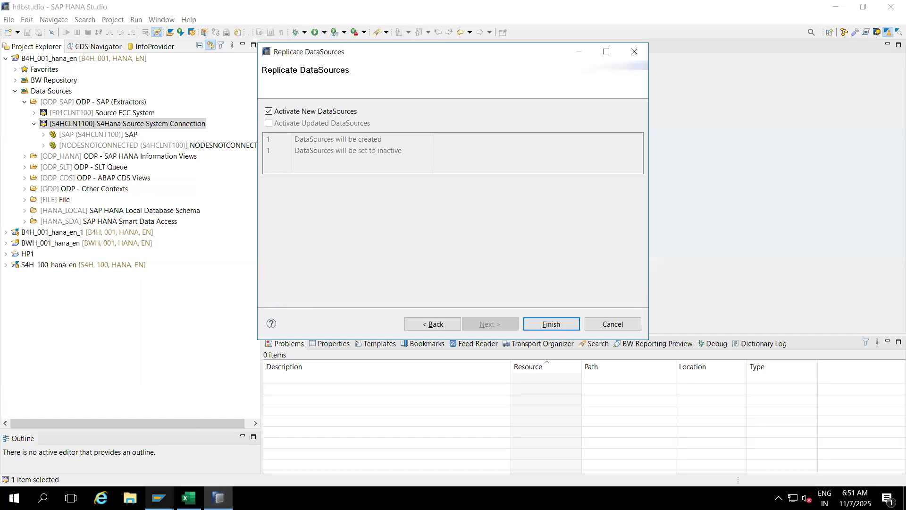
{"action": "mouse_move", "coordinate": [158, 498]}
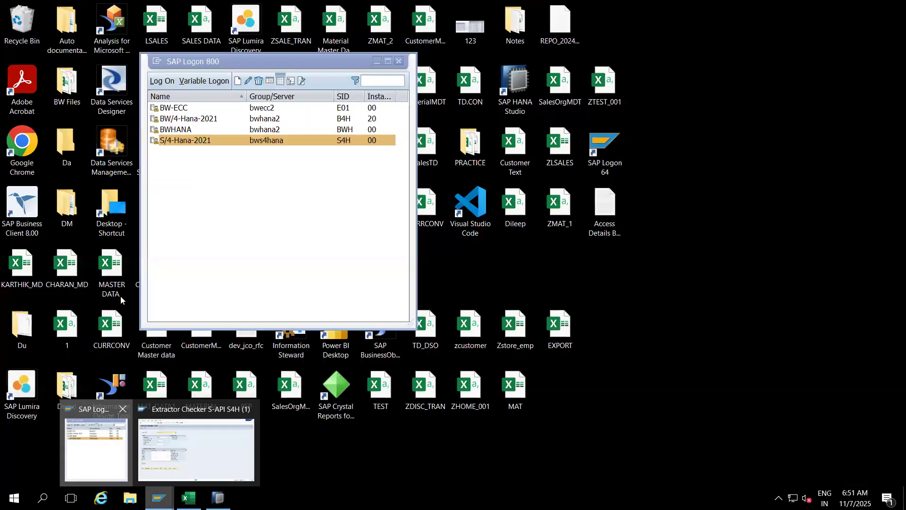
{"action": "left_click", "coordinate": [101, 443]}
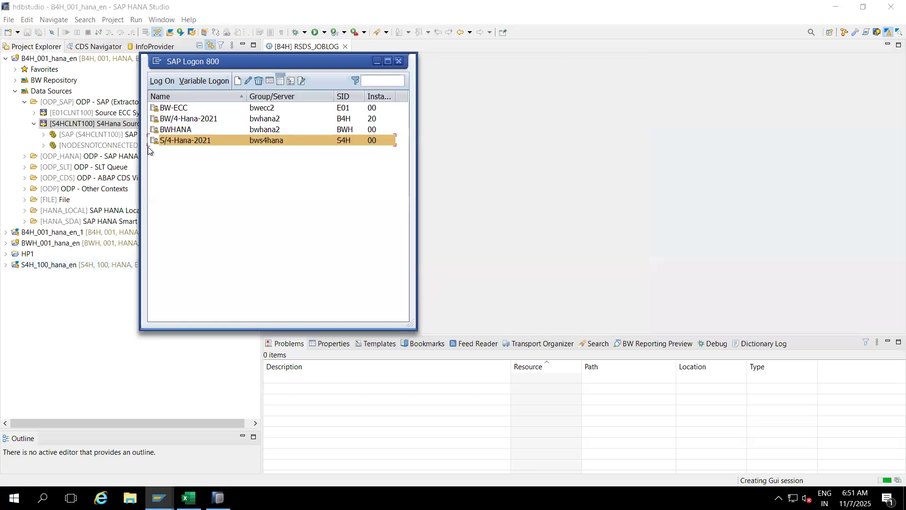
{"action": "left_click", "coordinate": [176, 119]}
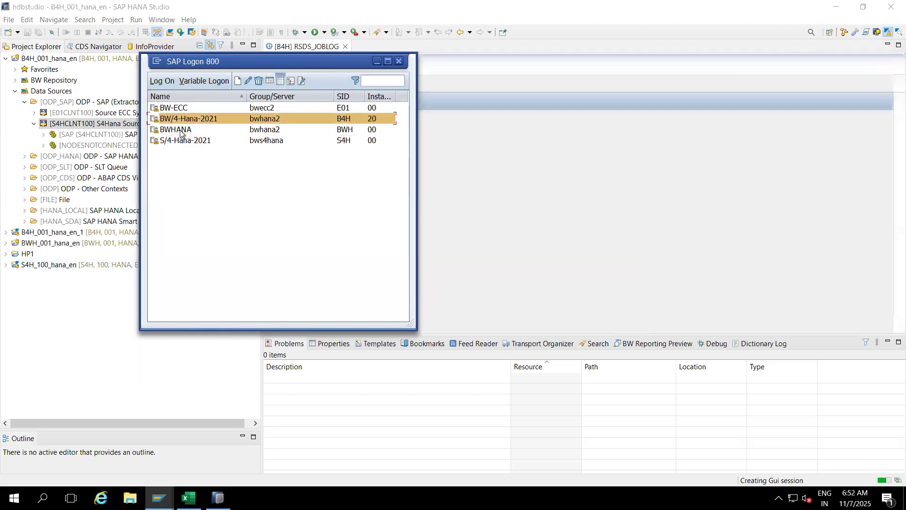
{"action": "left_click", "coordinate": [181, 130]}
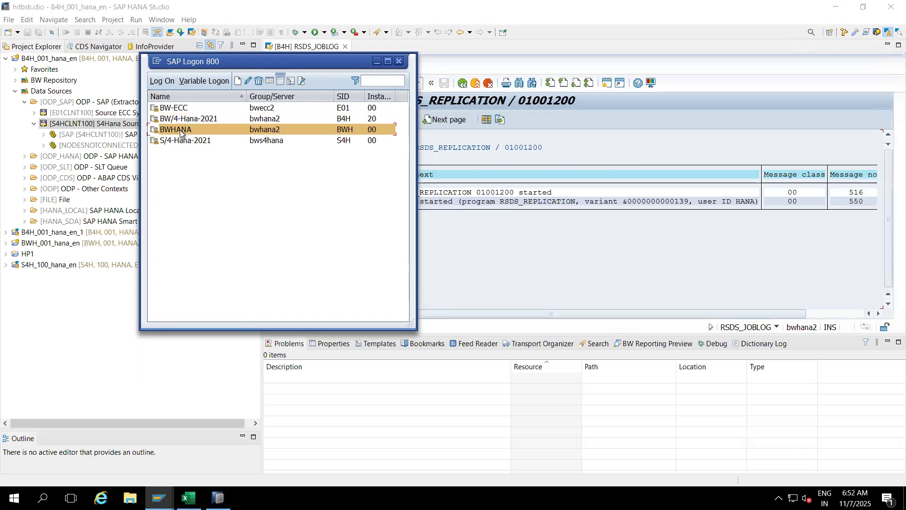
{"action": "left_click", "coordinate": [499, 259]}
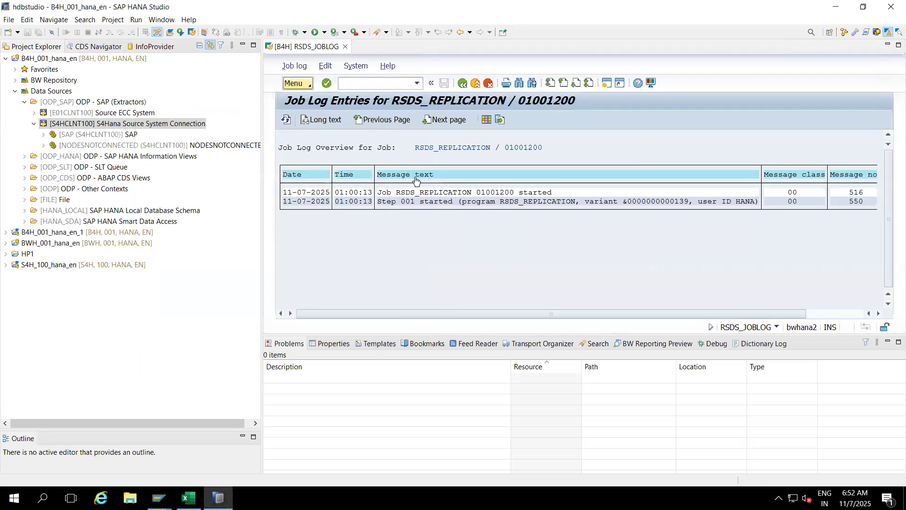
Refresh and check the RSDS_REPLICATION job log, close it, and collapse the S4HCLNT100 source system in the project tree
{"action": "left_click", "coordinate": [433, 151]}
{"action": "left_click", "coordinate": [285, 120]}
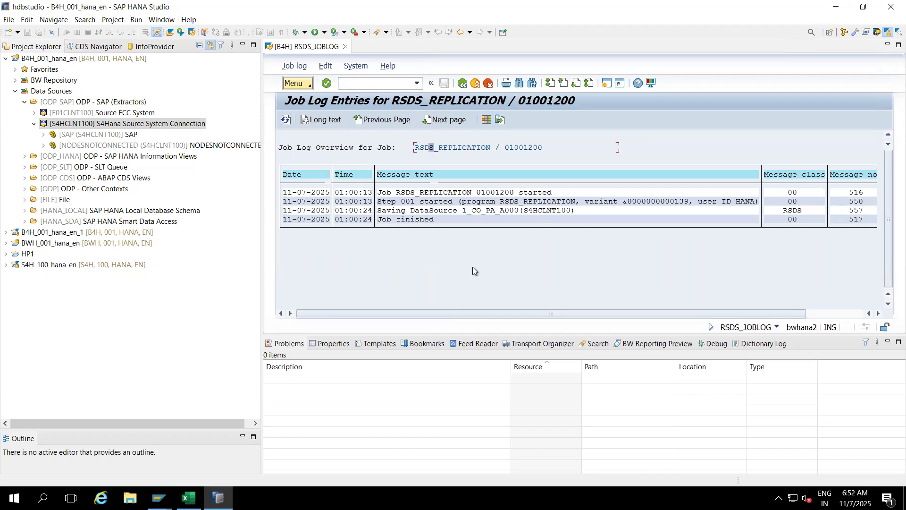
{"action": "left_click", "coordinate": [287, 119]}
{"action": "left_click", "coordinate": [346, 47]}
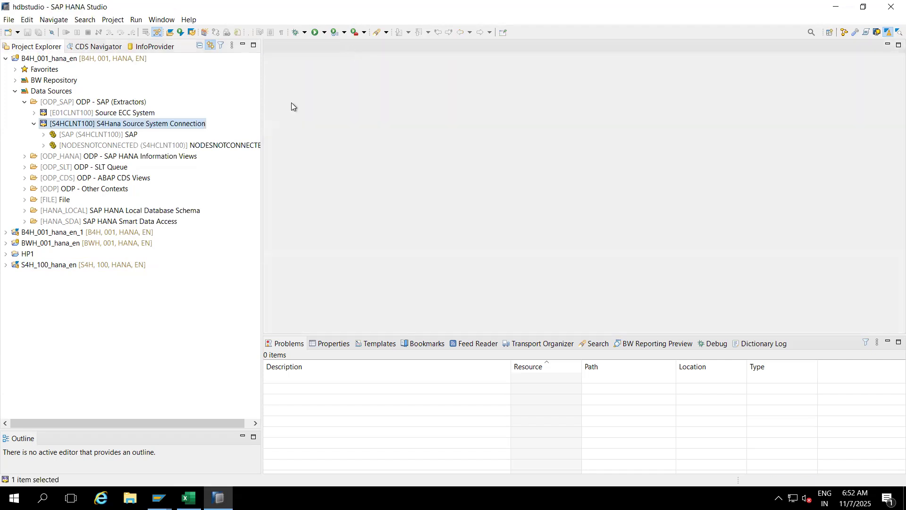
{"action": "left_click", "coordinate": [33, 125]}
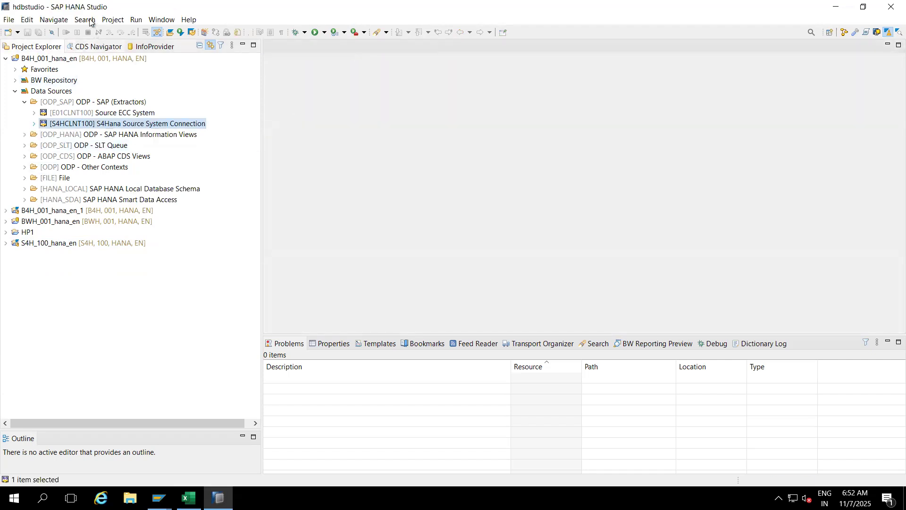
{"action": "left_click", "coordinate": [82, 103]}
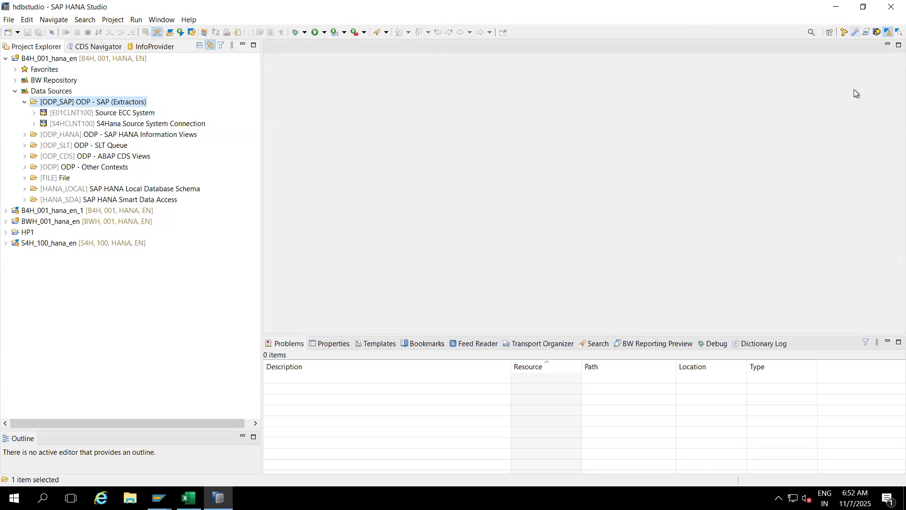
Open the BW Modeling perspective with a wider Project Explorer, and return to the previous perspective
{"action": "left_click", "coordinate": [830, 34]}
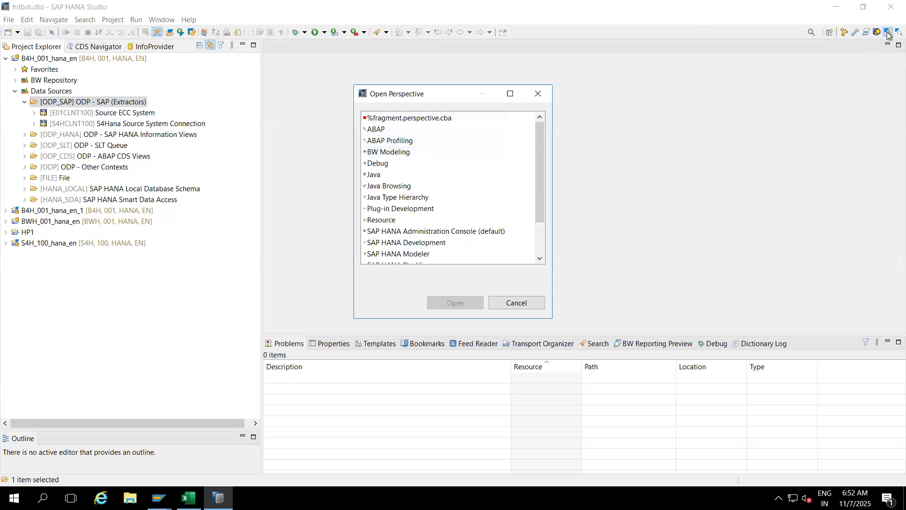
{"action": "left_click", "coordinate": [397, 154]}
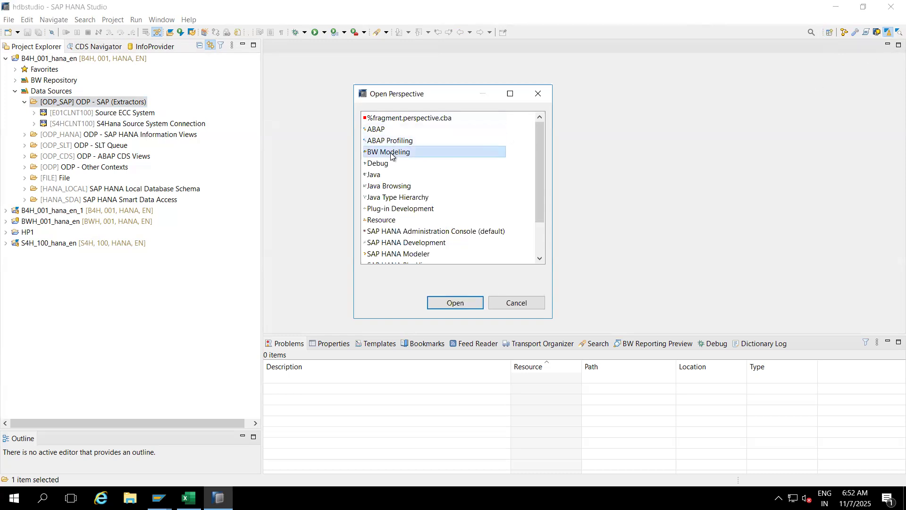
{"action": "left_click", "coordinate": [443, 304]}
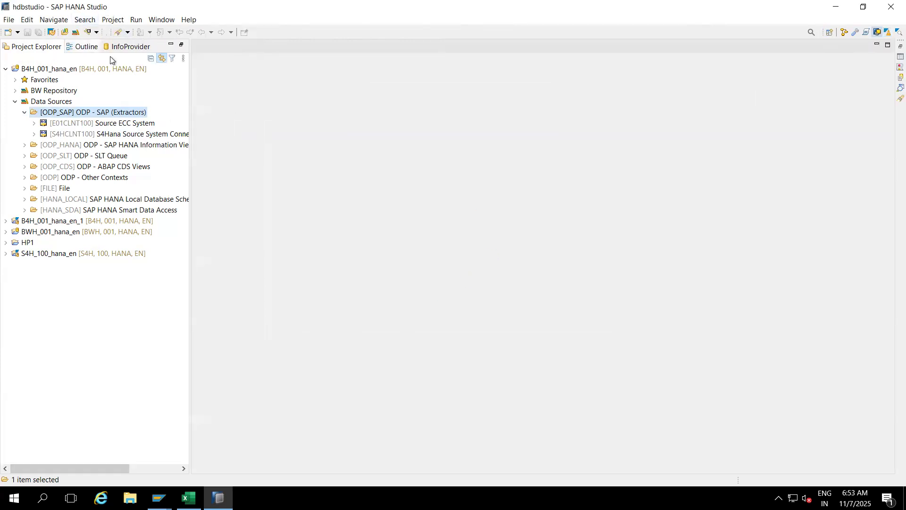
{"action": "left_click_drag", "start_coordinate": [190, 90], "coordinate": [282, 103]}
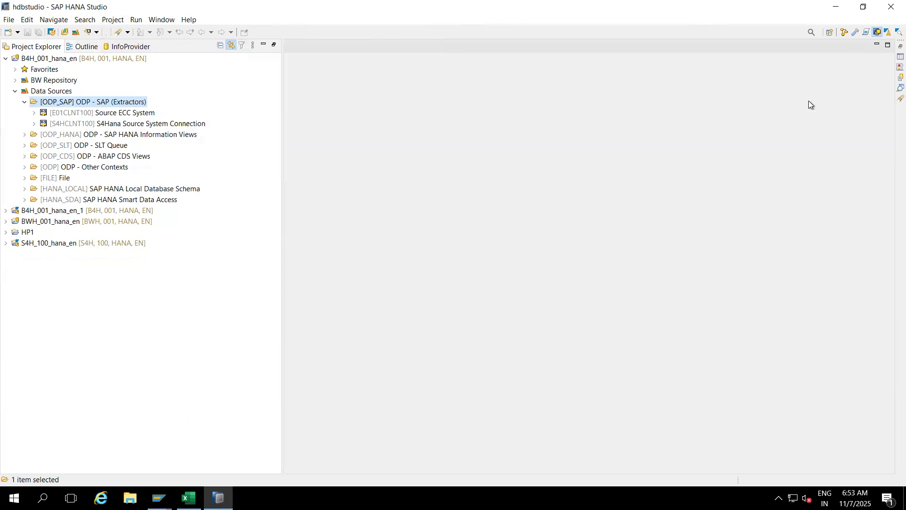
{"action": "left_click", "coordinate": [887, 32]}
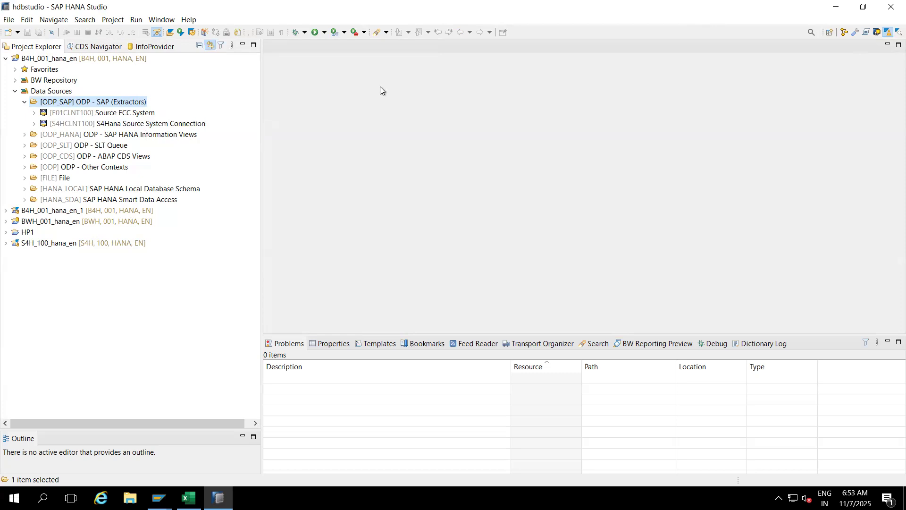
Switch to the BW Modeling perspective so that the Project Explorer shows the B4H_001_hana_en project
{"action": "left_click", "coordinate": [877, 33]}
{"action": "left_click", "coordinate": [845, 32]}
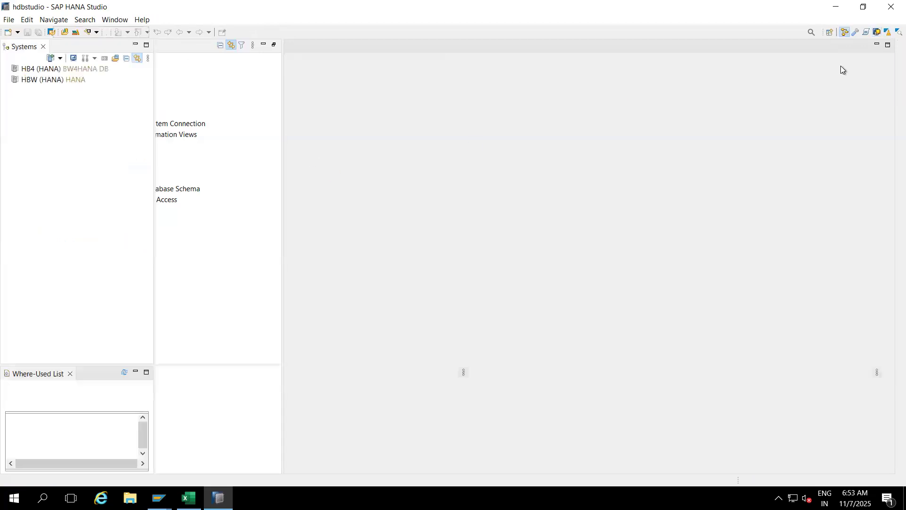
{"action": "left_click", "coordinate": [877, 32]}
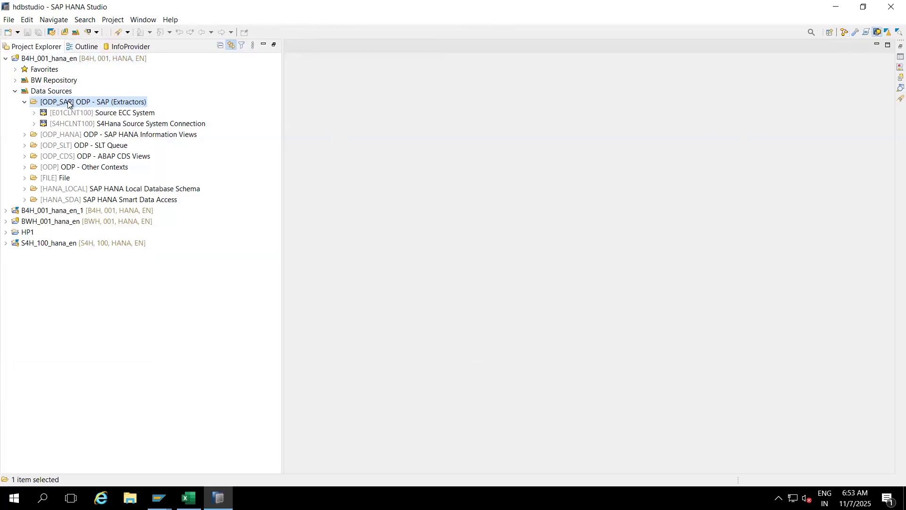
Search the BW objects of project B4H_001_hana_en for the COPA DataSource 1_CO_PA_A000
{"action": "left_click", "coordinate": [67, 32]}
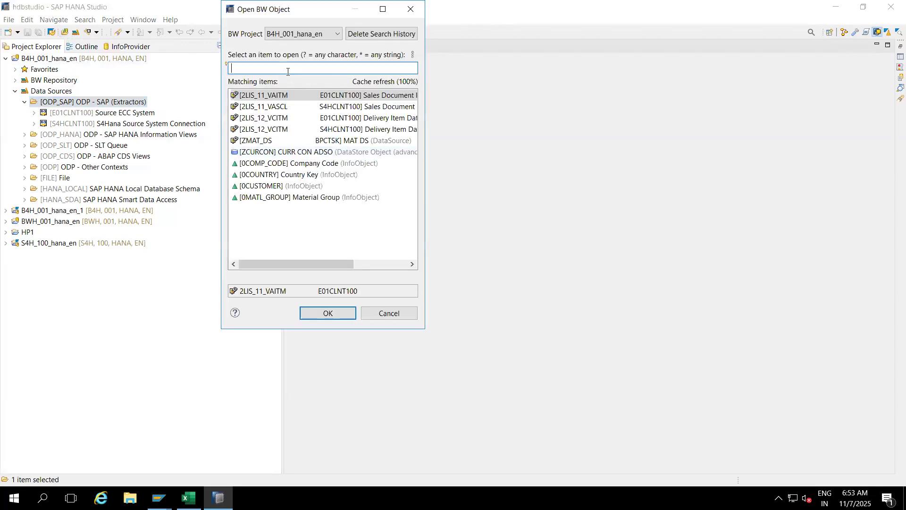
{"action": "type", "text": "-C"}
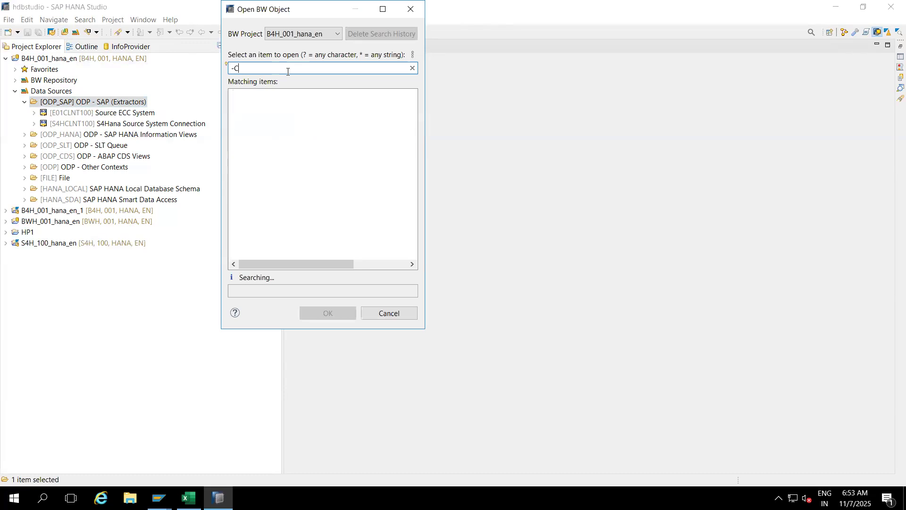
{"action": "type", "text": "O_PA_A000"}
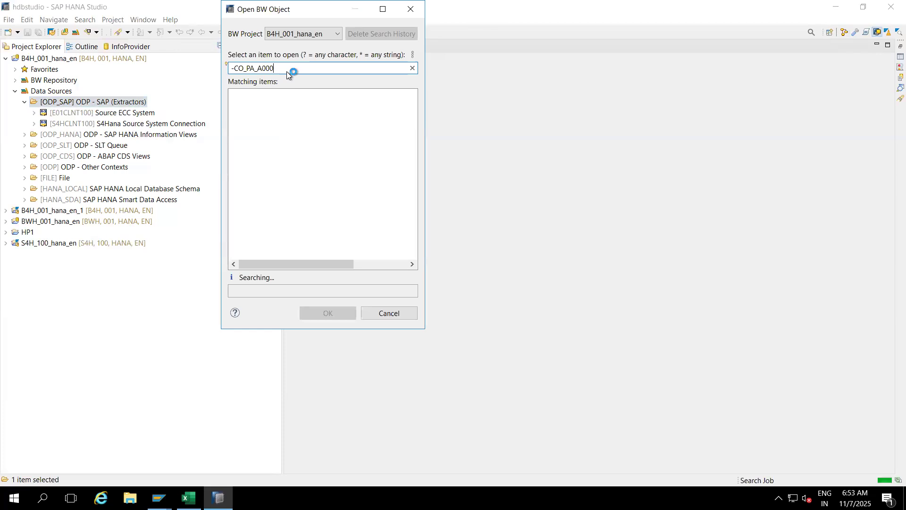
{"action": "left_click", "coordinate": [236, 68]}
{"action": "key", "text": "BackSpace"}
{"action": "type", "text": "1_"}
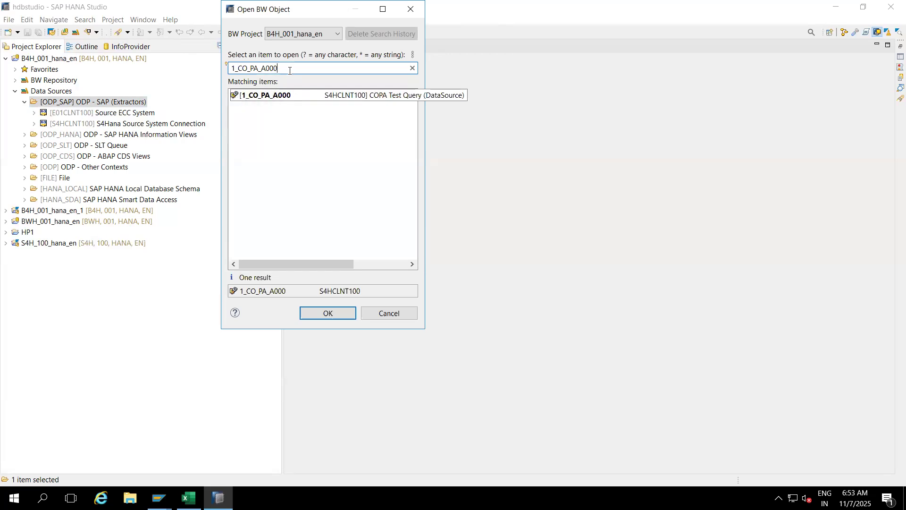
Find the Unified Journal Entry DataSource 0FI_ACDOCA_10 in the BW object search and open it
{"action": "key", "text": "ctrl+a"}
{"action": "key", "text": "BackSpace"}
{"action": "type", "text": "0"}
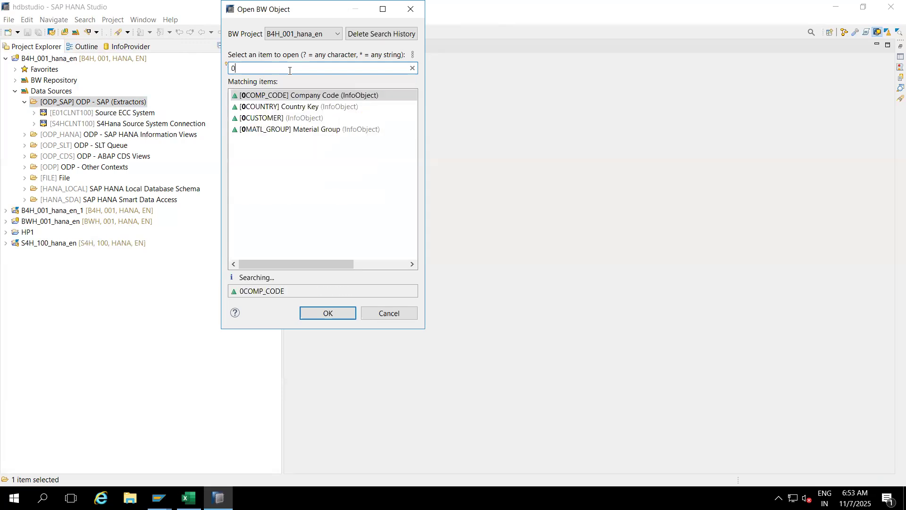
{"action": "type", "text": "FI_ACDOCA_10"}
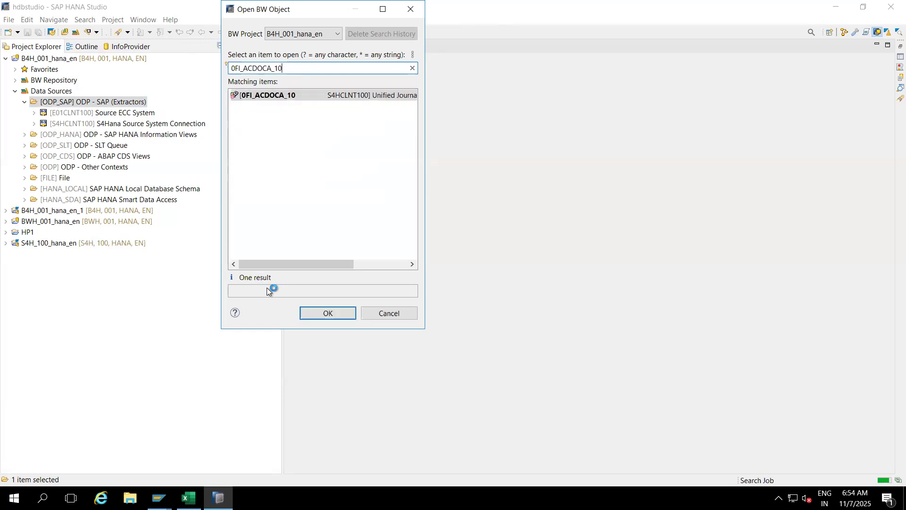
{"action": "double_click", "coordinate": [242, 97]}
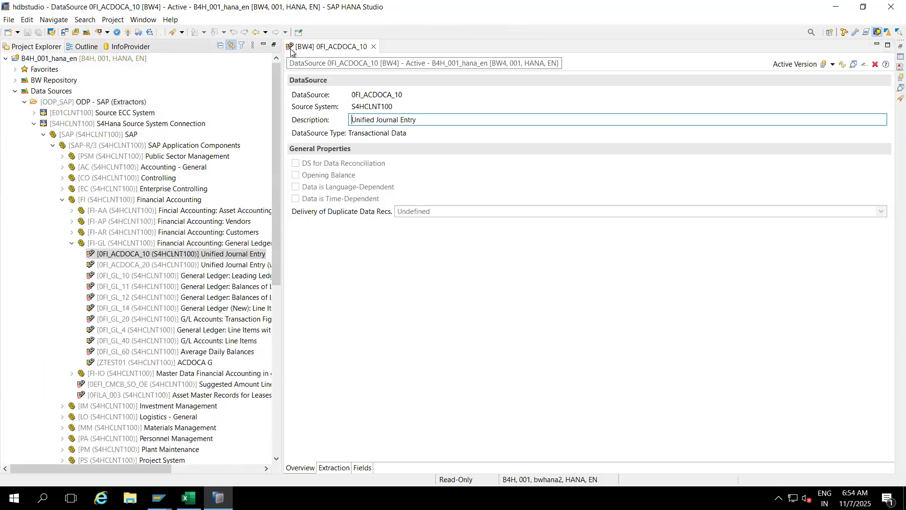
Activate DataSource 0FI_ACDOCA_10 and explore its data flow from source system S4HCLNT100
{"action": "left_click", "coordinate": [127, 32]}
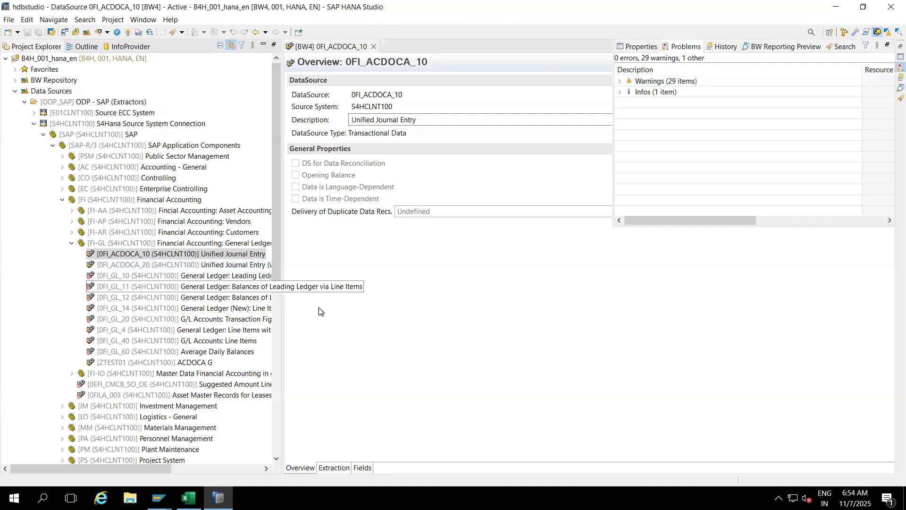
{"action": "left_click", "coordinate": [144, 257]}
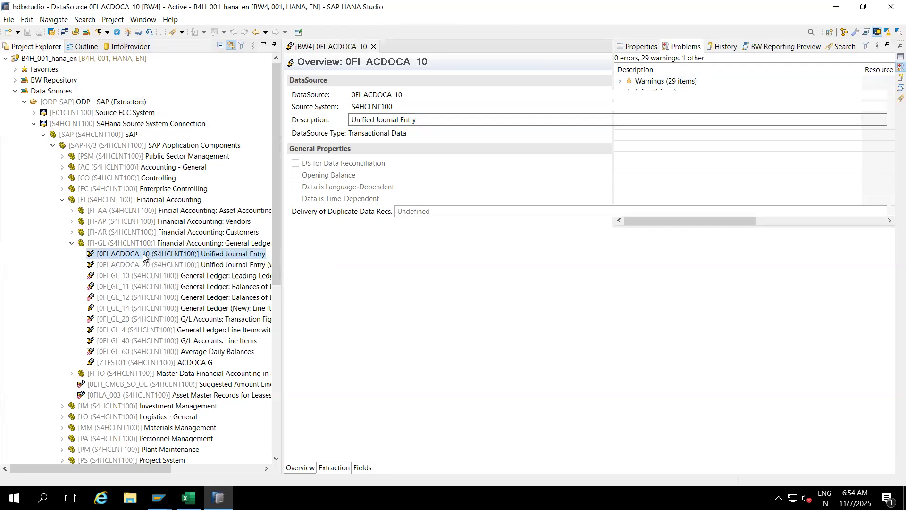
{"action": "right_click", "coordinate": [143, 253]}
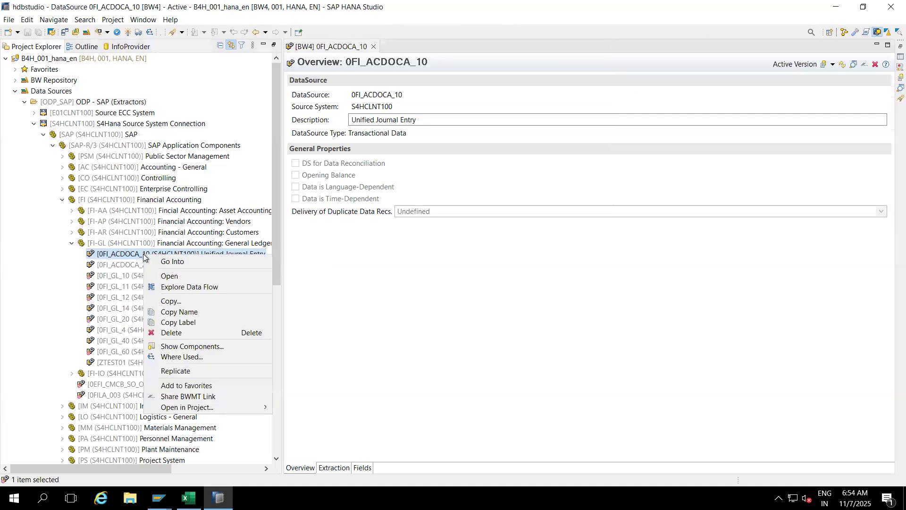
{"action": "left_click", "coordinate": [189, 288]}
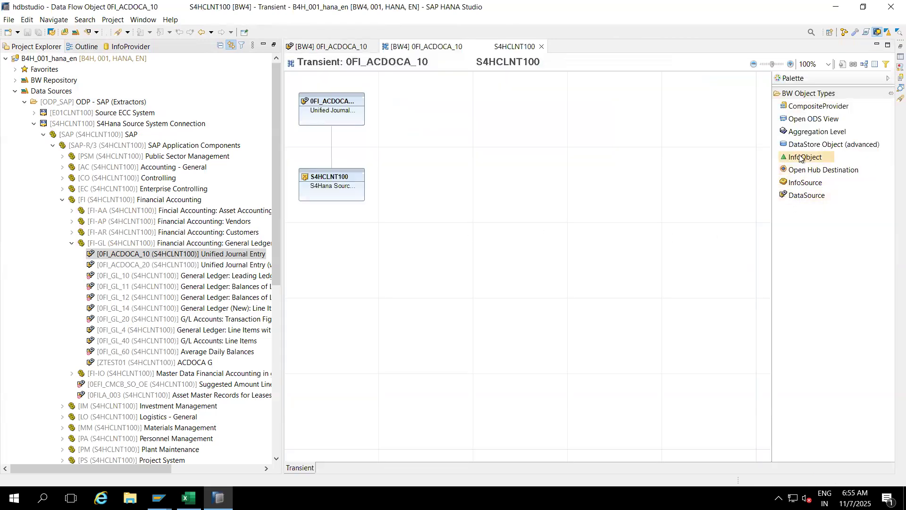
Add a DataStore Object (advanced) node beside 0FI_ACDOCA_10 in the data flow and start creating its object
{"action": "left_click_drag", "start_coordinate": [798, 150], "coordinate": [454, 127]}
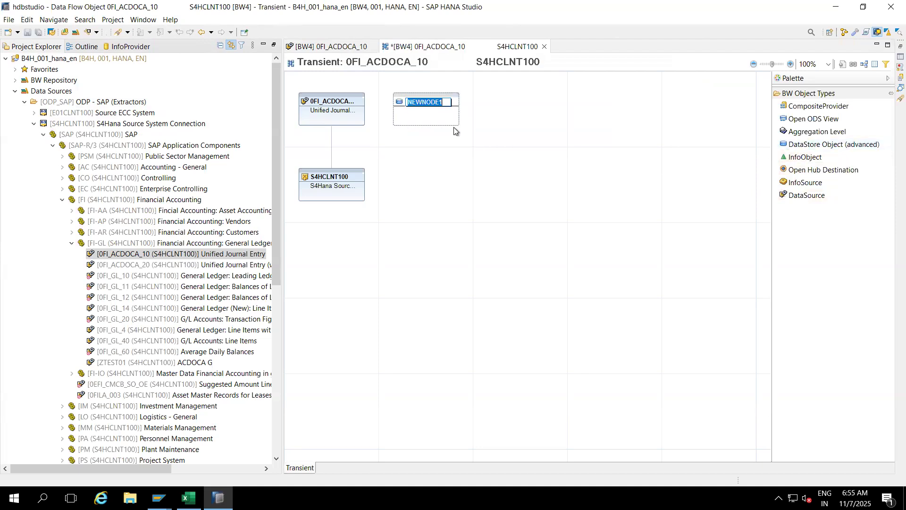
{"action": "key", "text": "Return"}
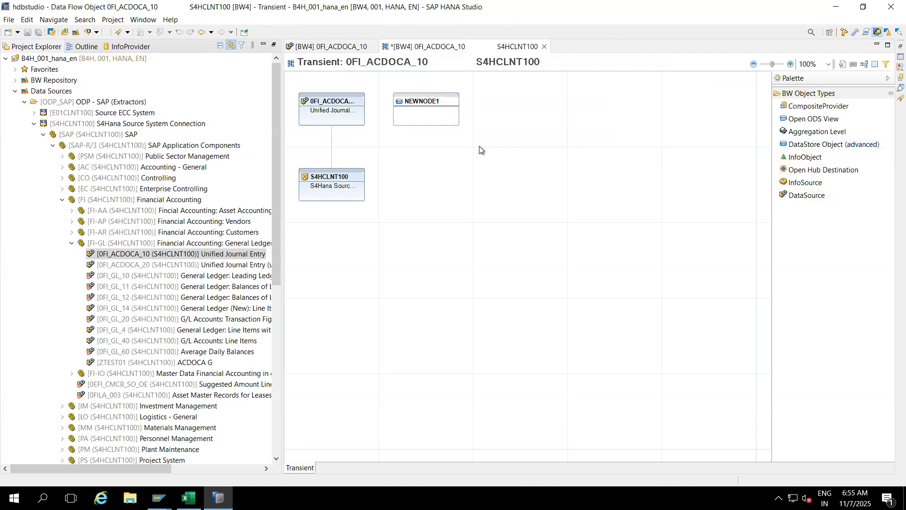
{"action": "right_click", "coordinate": [432, 101]}
{"action": "left_click", "coordinate": [477, 182]}
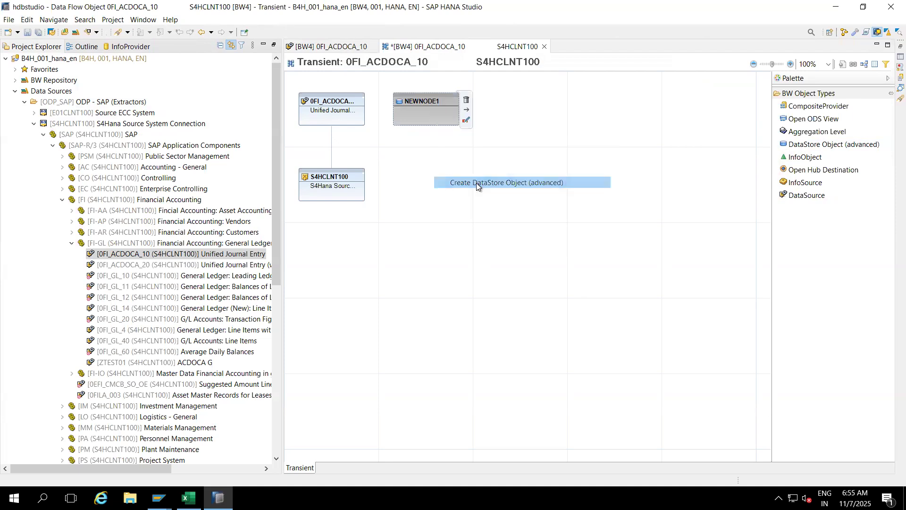
Name the new DataStore Object ZACDOCA and describe it as ACDOCA Standard ADSO
{"action": "double_click", "coordinate": [385, 127]}
{"action": "key", "text": "BackSpace"}
{"action": "type", "text": "ZACDOCA"}
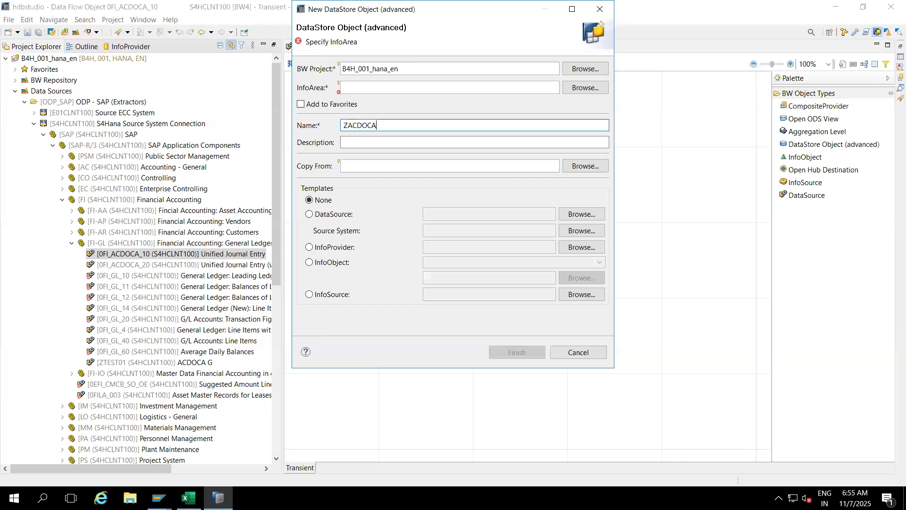
{"action": "left_click", "coordinate": [385, 143]}
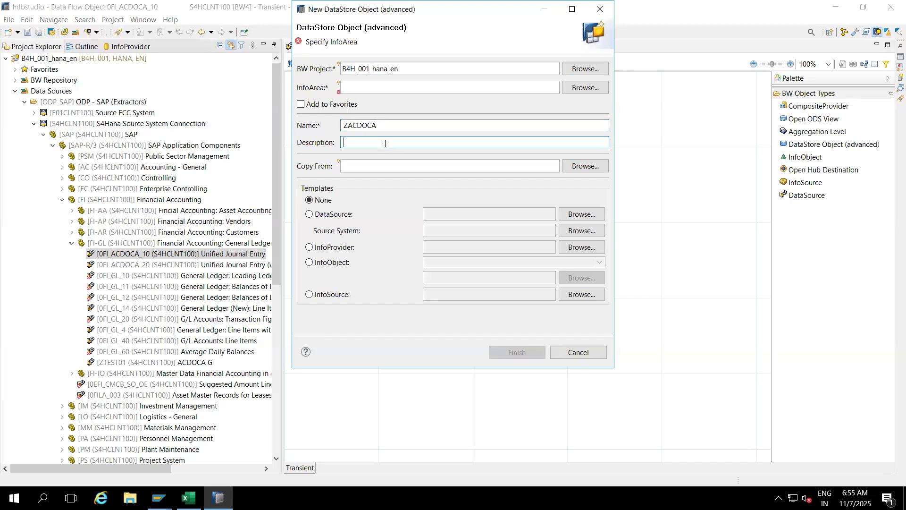
{"action": "type", "text": "ACDOCA Standard ADSO"}
Use DataSource 0FI_ACDOCA_10 from source system S4HCLNT100 as the template for the new DataStore Object
{"action": "left_click", "coordinate": [318, 214]}
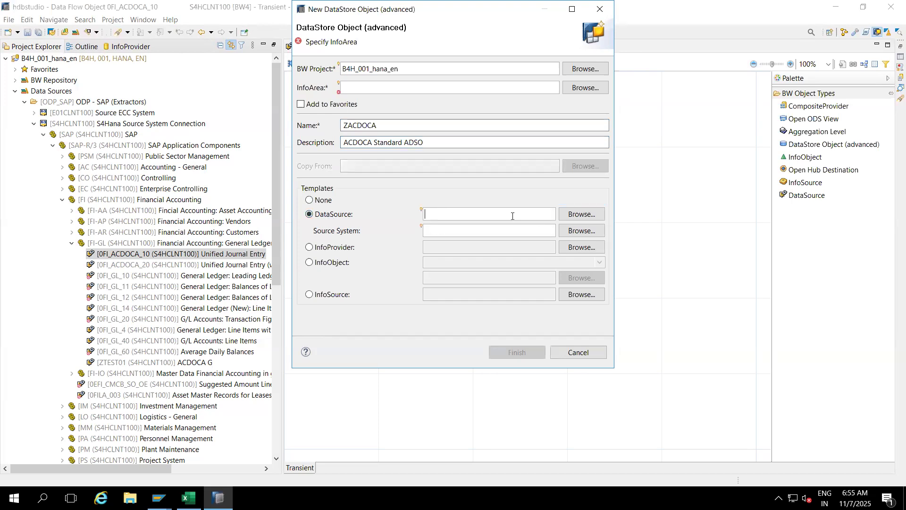
{"action": "type", "text": "0FI_ACDOCA_10"}
{"action": "left_click", "coordinate": [582, 217]}
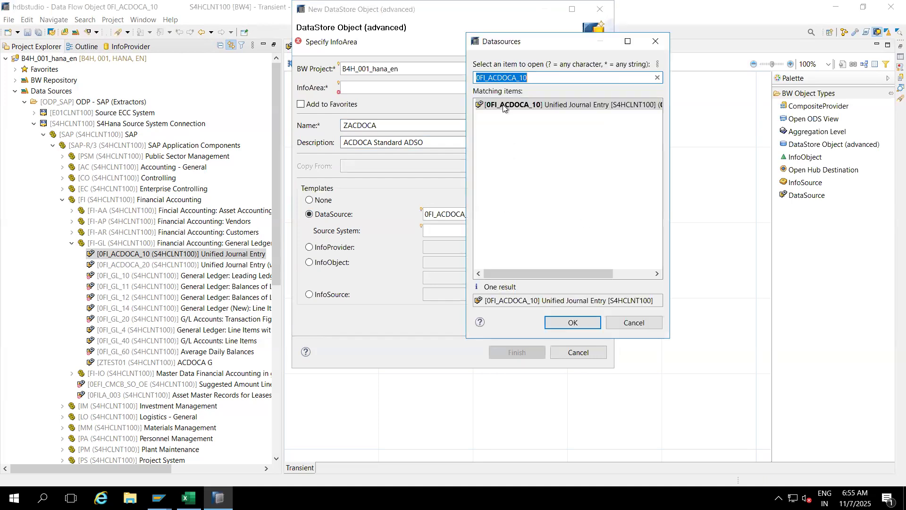
{"action": "double_click", "coordinate": [503, 105]}
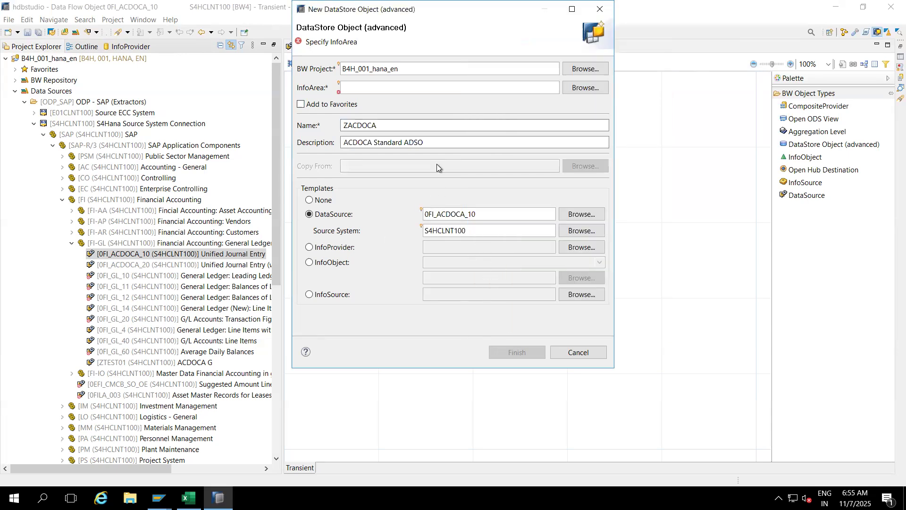
Assign the InfoArea listed between INFOAREA_HPCL and MARATASKAA, and finish creating the ZACDOCA DataStore Object
{"action": "left_click", "coordinate": [373, 90]}
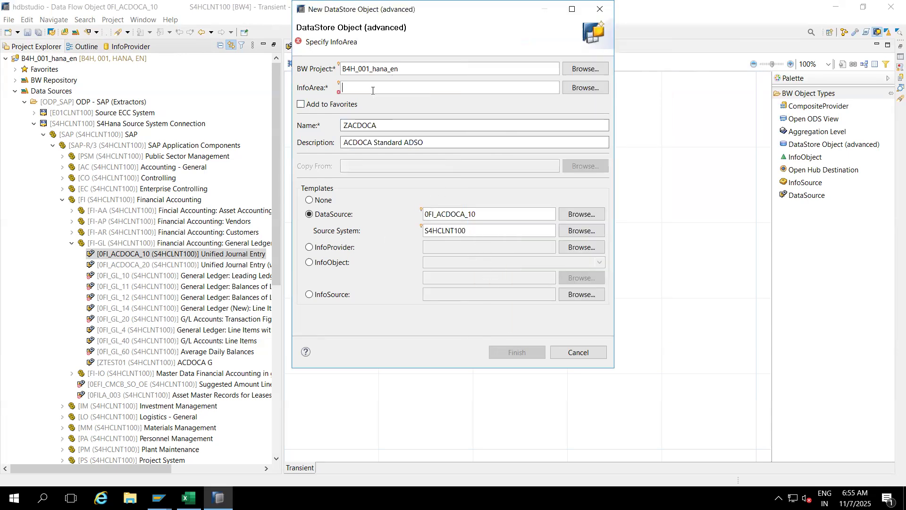
{"action": "left_click", "coordinate": [582, 88]}
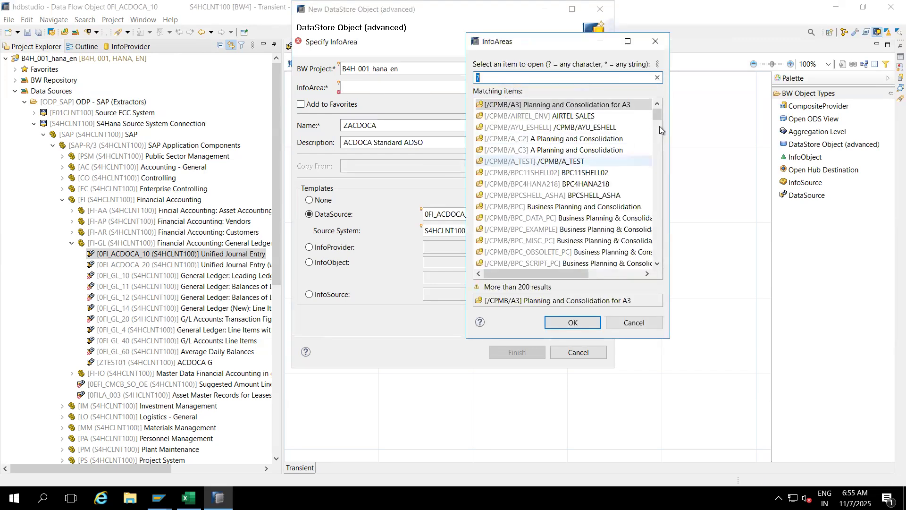
{"action": "left_click_drag", "start_coordinate": [657, 116], "coordinate": [659, 262]}
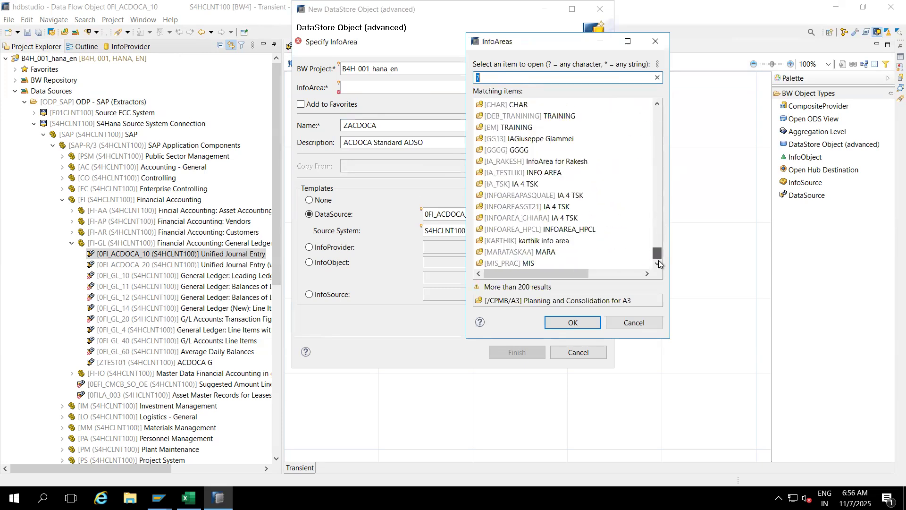
{"action": "left_click", "coordinate": [539, 242]}
{"action": "double_click", "coordinate": [539, 244]}
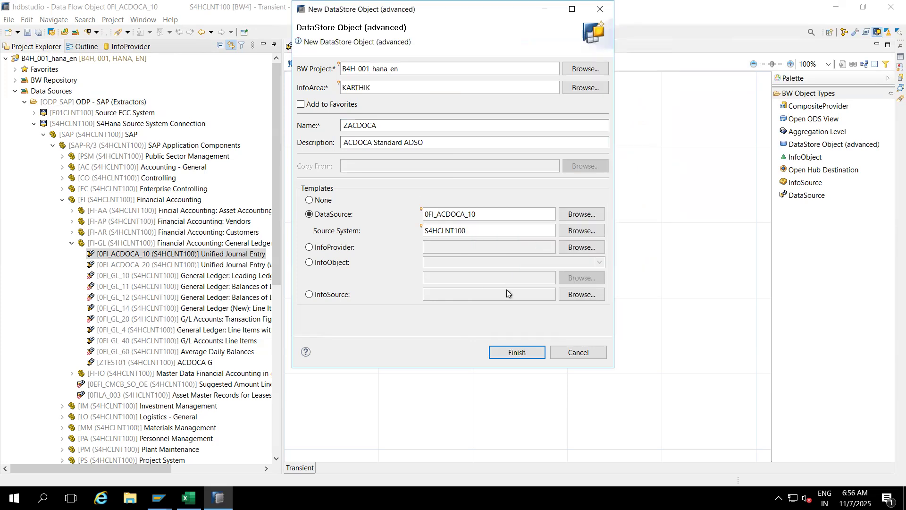
{"action": "left_click", "coordinate": [505, 353]}
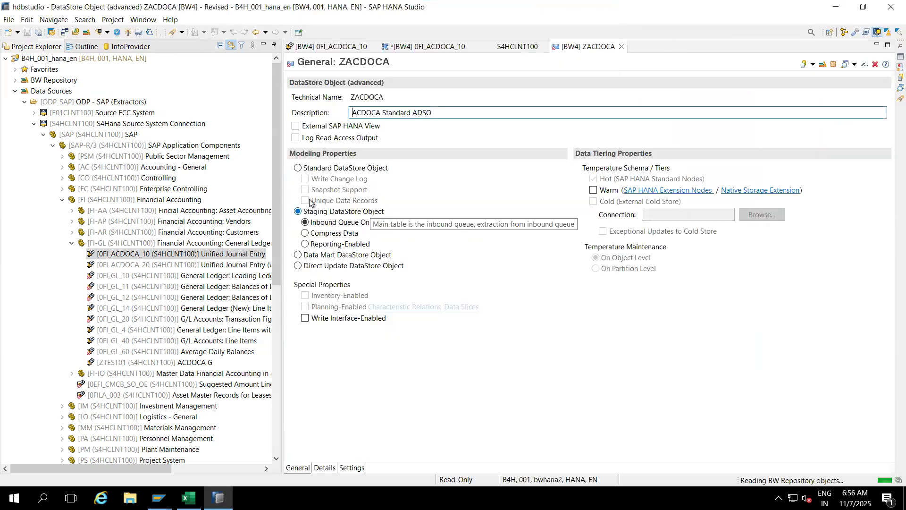
Set ZACDOCA's modeling property to Standard DataStore Object and open its key definition
{"action": "left_click", "coordinate": [297, 168]}
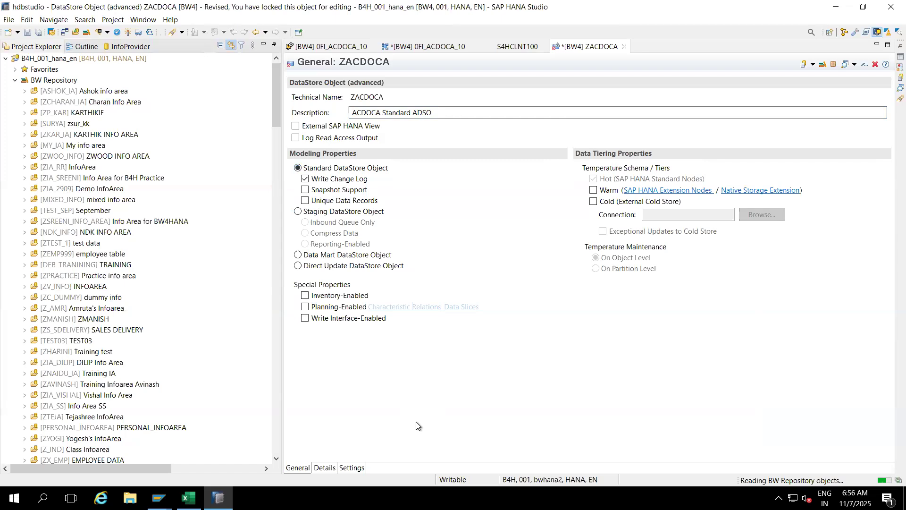
{"action": "left_click", "coordinate": [325, 467]}
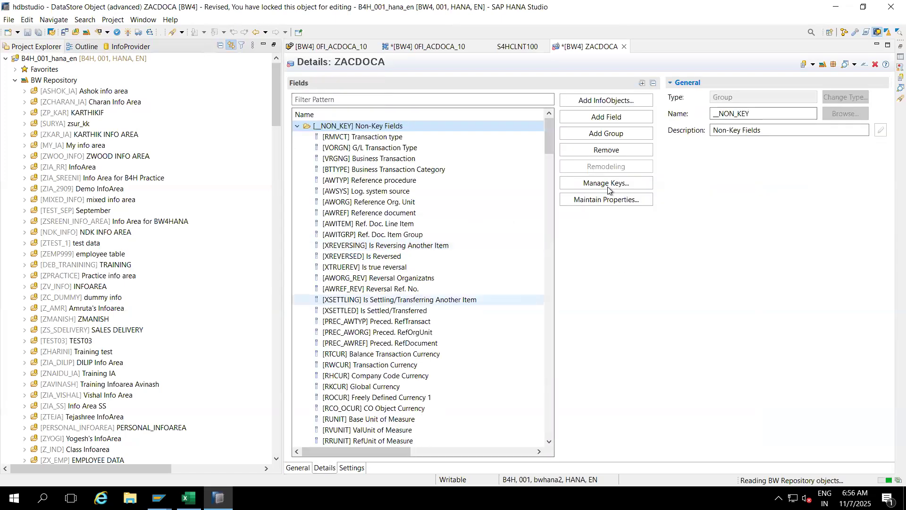
{"action": "left_click", "coordinate": [599, 185]}
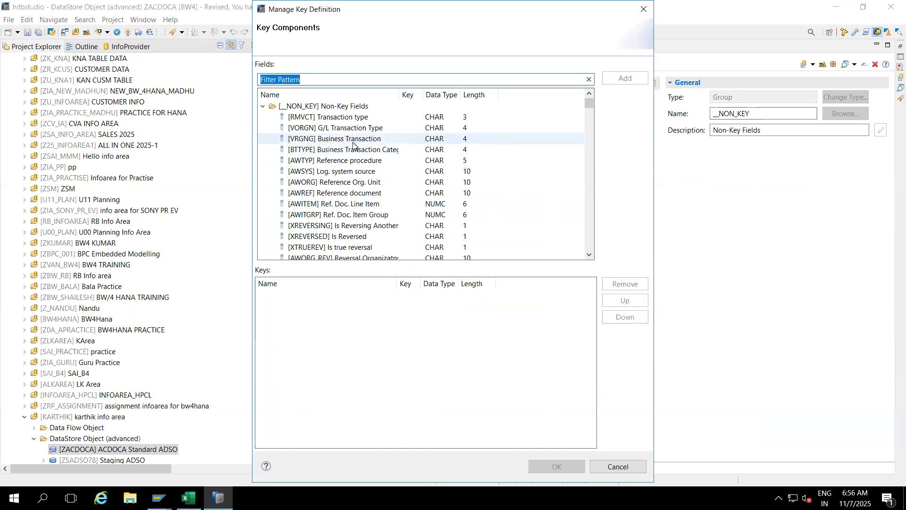
Filter the fields by *BUKRS and add RBUKRS Company Code as the first key of ZACDOCA
{"action": "type", "text": "BUKRS"}
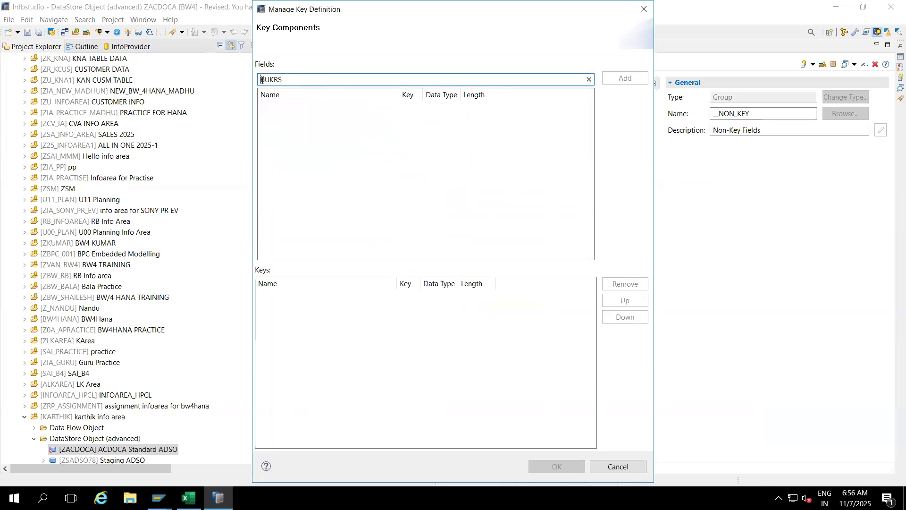
{"action": "type", "text": "A"}
{"action": "key", "text": "BackSpace"}
{"action": "type", "text": "*"}
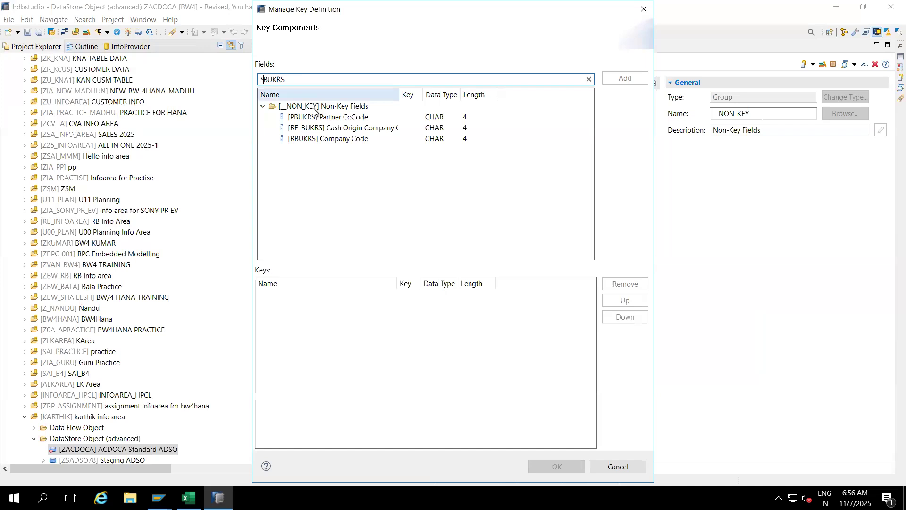
{"action": "double_click", "coordinate": [309, 139]}
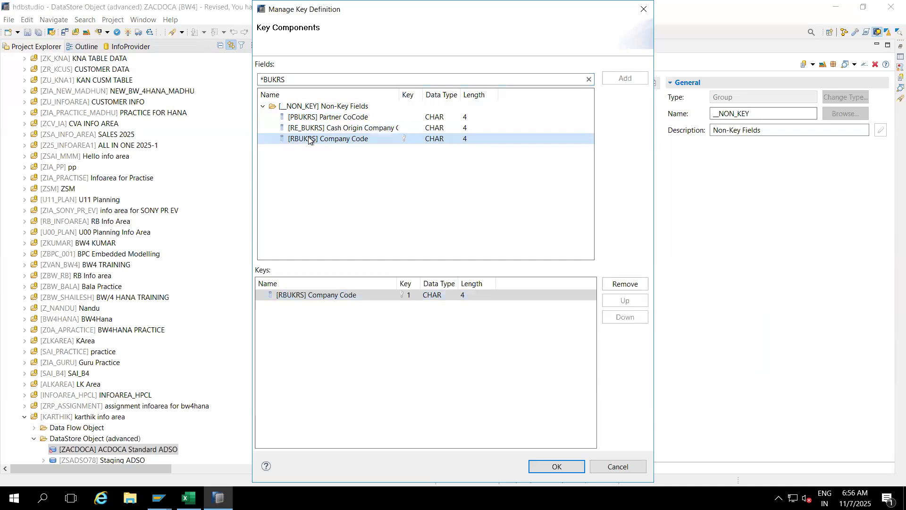
Filter the fields by RACCT and add RACCT Account Number as the second key
{"action": "left_click", "coordinate": [298, 78]}
{"action": "key", "text": "BackSpace"}
{"action": "key", "text": "BackSpace"}
{"action": "key", "text": "BackSpace"}
{"action": "key", "text": "BackSpace"}
{"action": "key", "text": "BackSpace"}
{"action": "key", "text": "BackSpace"}
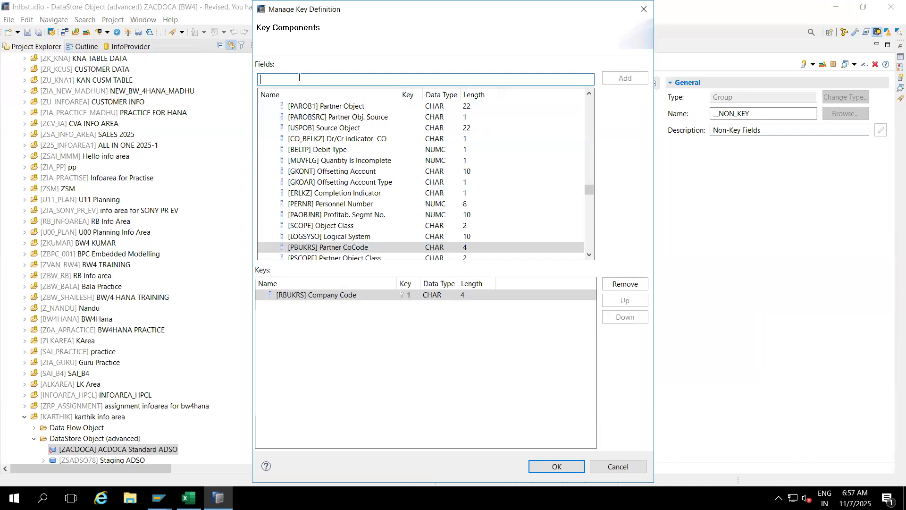
{"action": "type", "text": "RACCT"}
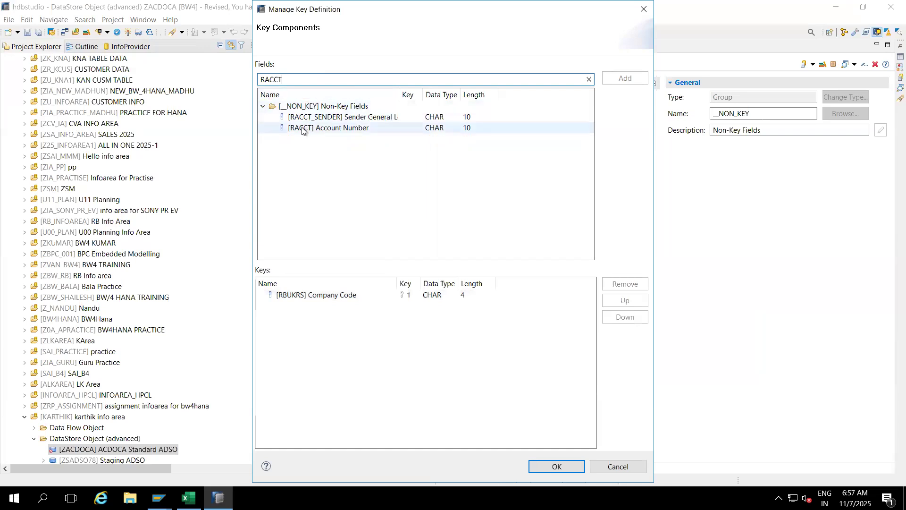
{"action": "double_click", "coordinate": [302, 130]}
Filter the fields by BELNR and add BELNR Document Number as the third key
{"action": "left_click", "coordinate": [295, 78]}
{"action": "key", "text": "BackSpace"}
{"action": "key", "text": "BackSpace"}
{"action": "key", "text": "BackSpace"}
{"action": "key", "text": "BackSpace"}
{"action": "key", "text": "BackSpace"}
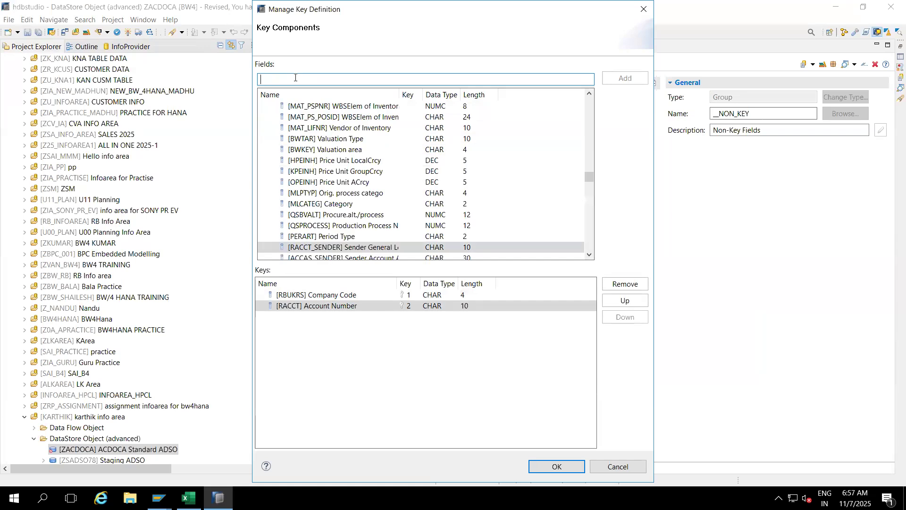
{"action": "type", "text": "BELNR"}
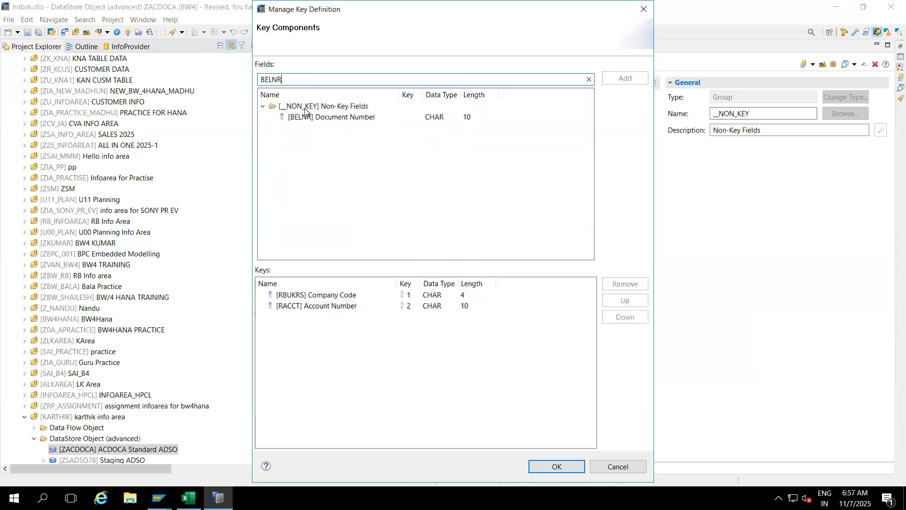
{"action": "double_click", "coordinate": [308, 118]}
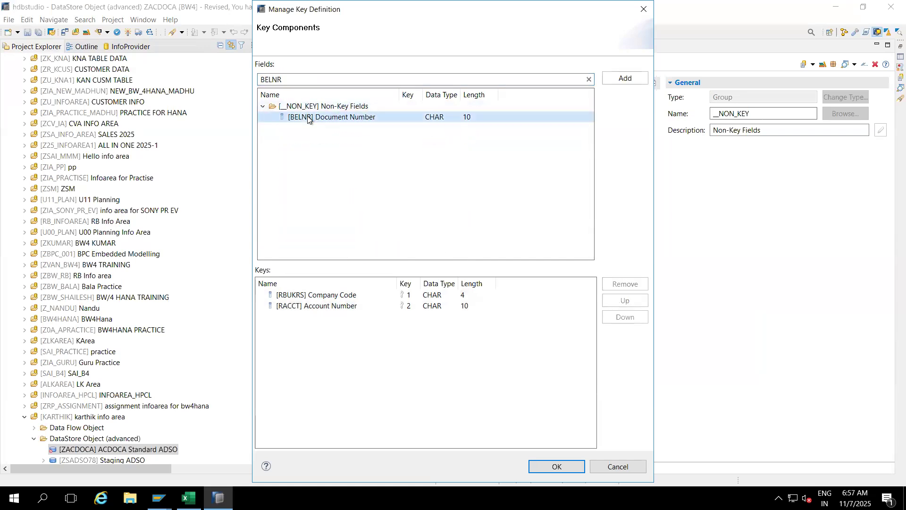
Filter the fields by "Document I" and add CO_ZLENR Document item as the fourth key
{"action": "left_click", "coordinate": [295, 77]}
{"action": "key", "text": "BackSpace"}
{"action": "key", "text": "BackSpace"}
{"action": "key", "text": "BackSpace"}
{"action": "key", "text": "BackSpace"}
{"action": "key", "text": "BackSpace"}
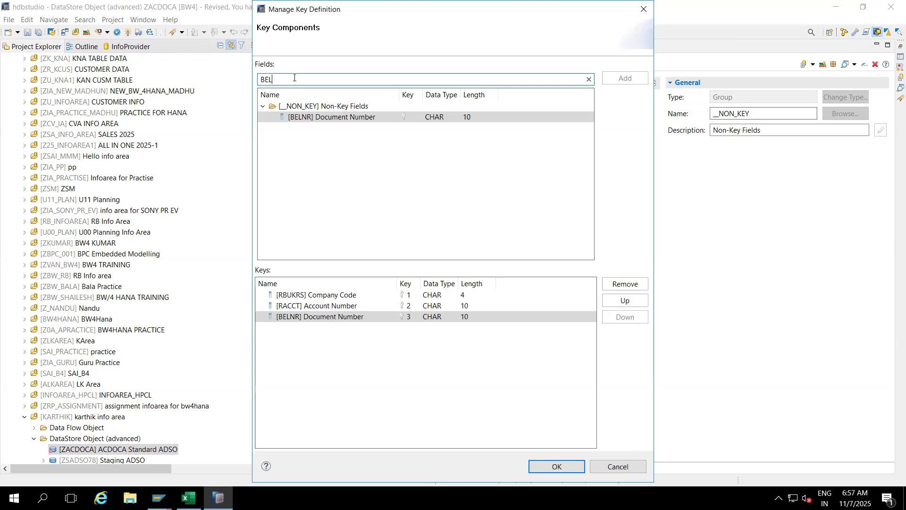
{"action": "type", "text": "Docu"}
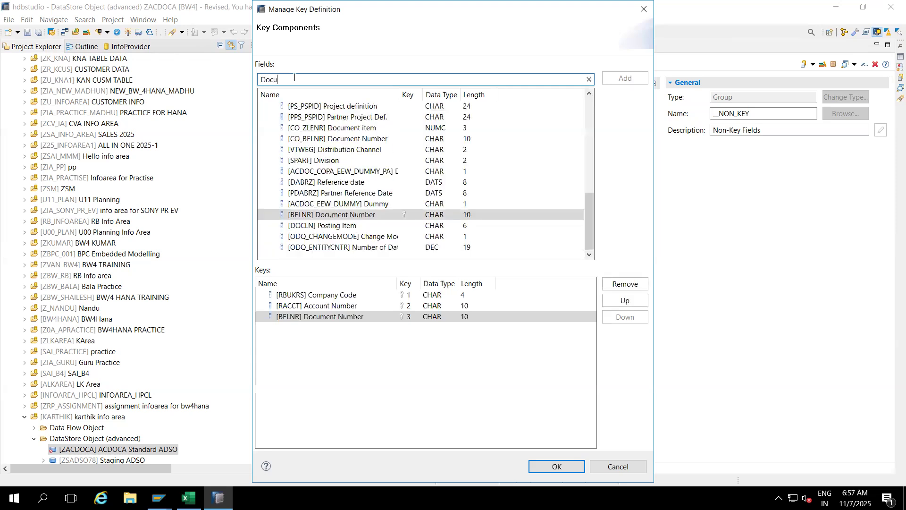
{"action": "type", "text": "ment I"}
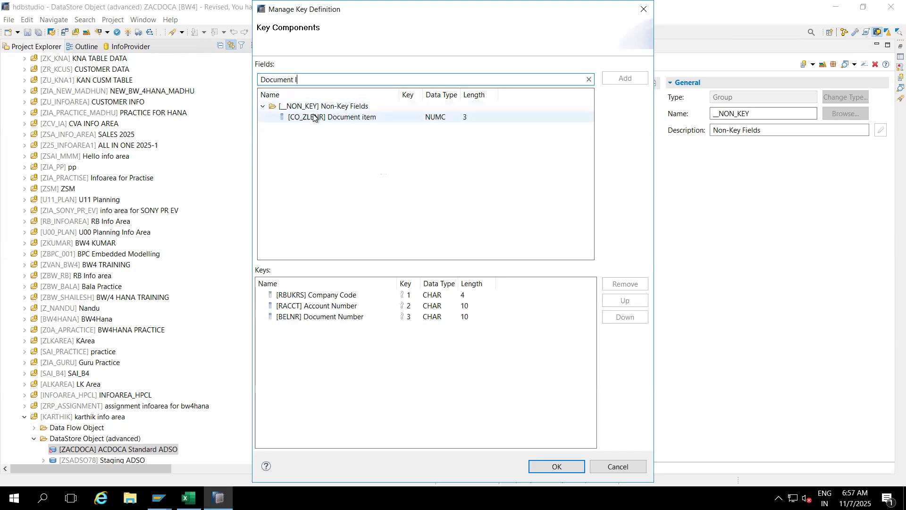
{"action": "double_click", "coordinate": [313, 117]}
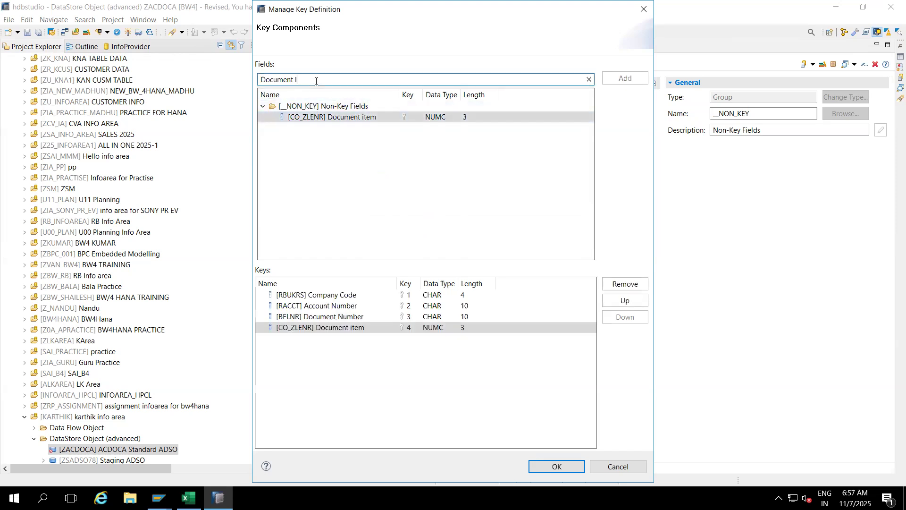
Filter the fields by Posting and add BUDAT Posting Date to the keys
{"action": "key", "text": "BackSpace"}
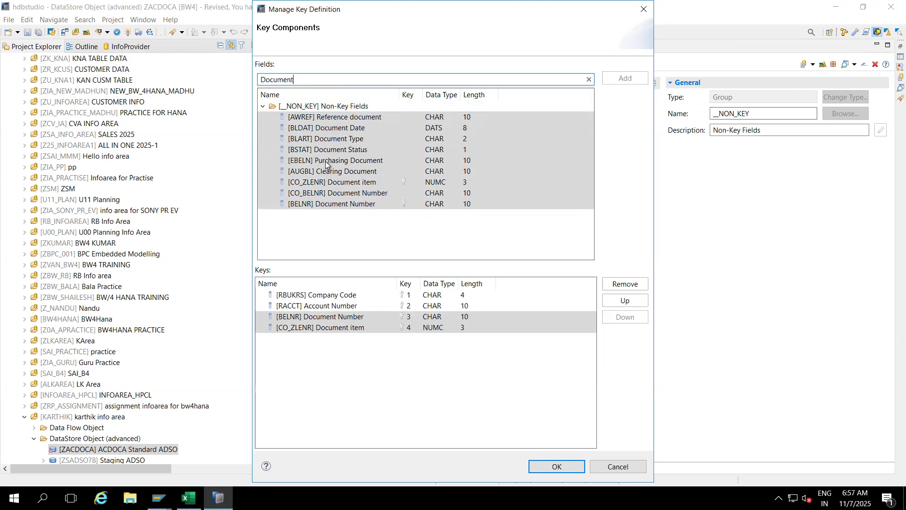
{"action": "left_click", "coordinate": [327, 133]}
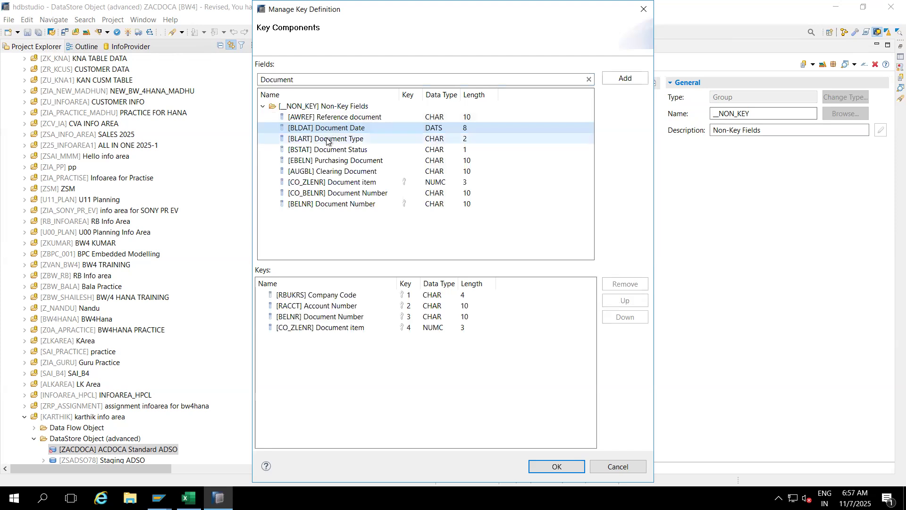
{"action": "left_click", "coordinate": [321, 81]}
{"action": "key", "text": "BackSpace"}
{"action": "key", "text": "BackSpace"}
{"action": "key", "text": "BackSpace"}
{"action": "key", "text": "BackSpace"}
{"action": "key", "text": "BackSpace"}
{"action": "key", "text": "BackSpace"}
{"action": "key", "text": "BackSpace"}
{"action": "key", "text": "BackSpace"}
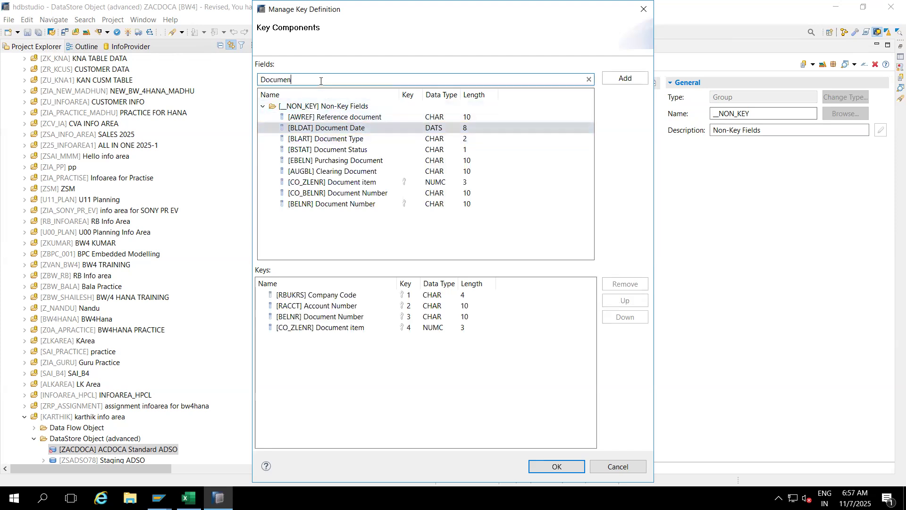
{"action": "type", "text": "Posting"}
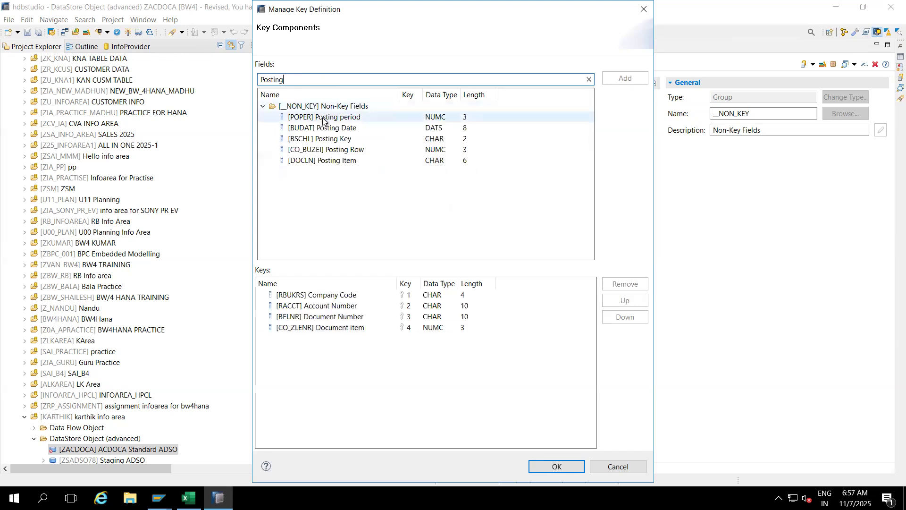
{"action": "double_click", "coordinate": [322, 128]}
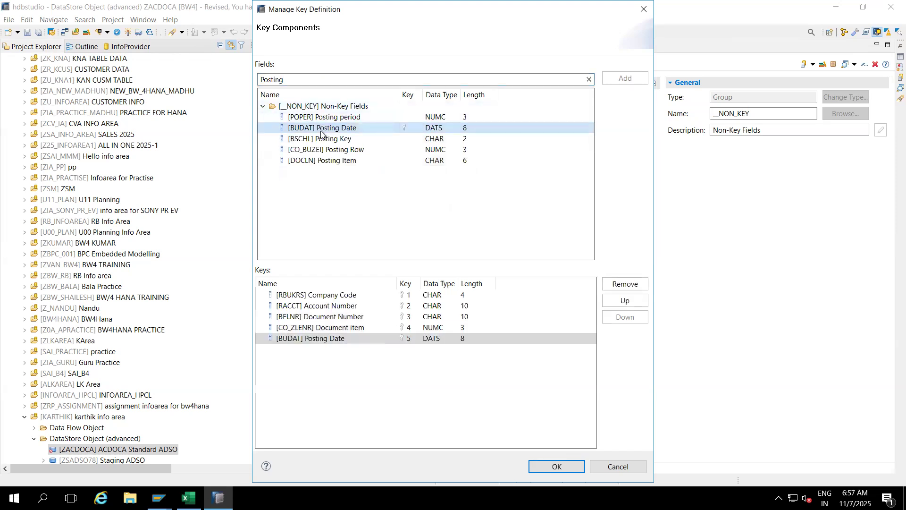
Add DOCLN Posting Item to the keys and remove CO_ZLENR Document item from them
{"action": "double_click", "coordinate": [318, 161]}
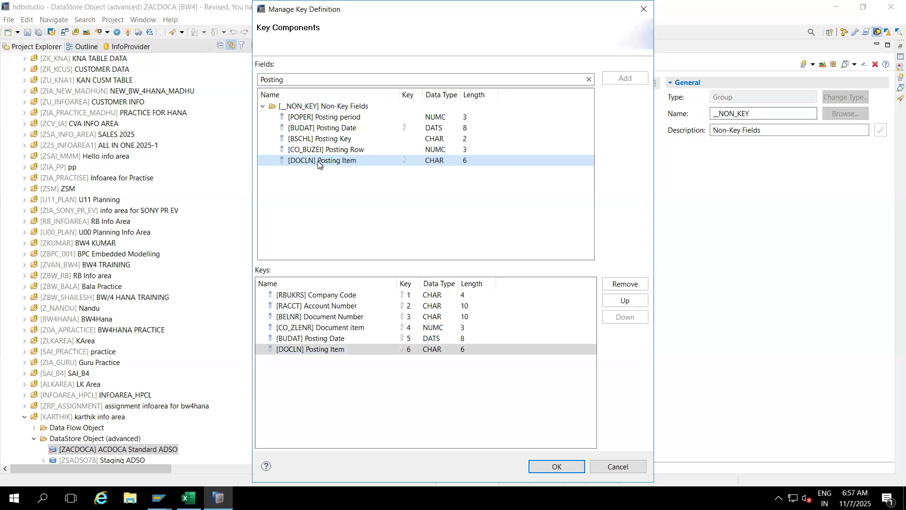
{"action": "left_click", "coordinate": [300, 327]}
{"action": "left_click", "coordinate": [623, 285]}
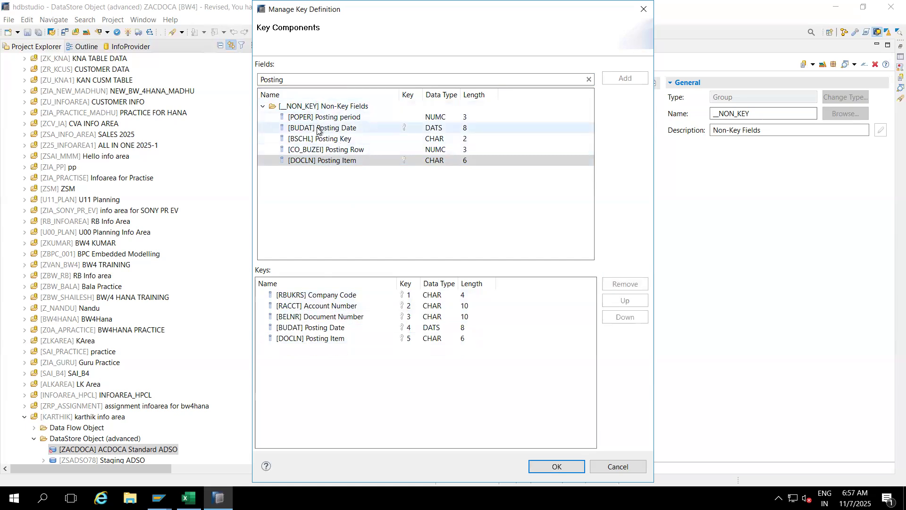
Filter the fields by GJ, add GJAHR Fiscal Year as the last key, and accept the key definition
{"action": "left_click", "coordinate": [307, 80]}
{"action": "key", "text": "BackSpace"}
{"action": "key", "text": "BackSpace"}
{"action": "key", "text": "BackSpace"}
{"action": "key", "text": "BackSpace"}
{"action": "key", "text": "BackSpace"}
{"action": "key", "text": "BackSpace"}
{"action": "key", "text": "BackSpace"}
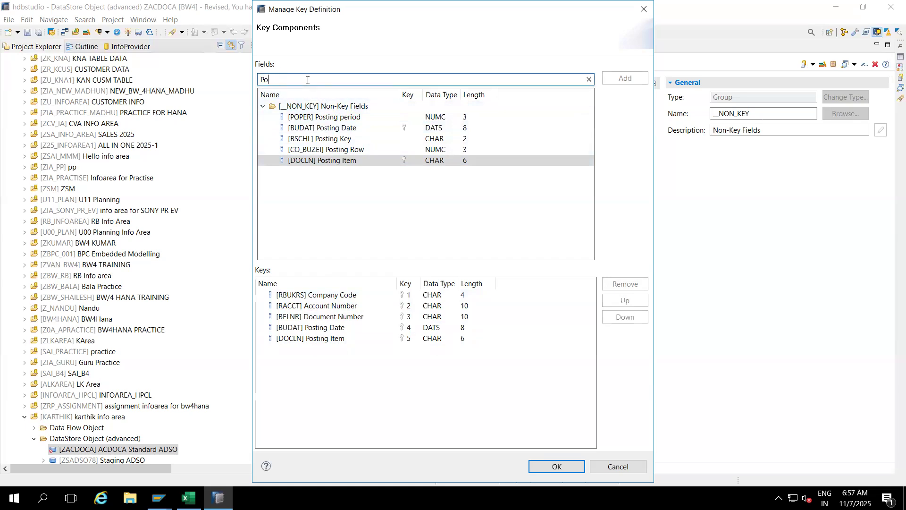
{"action": "type", "text": "GJ"}
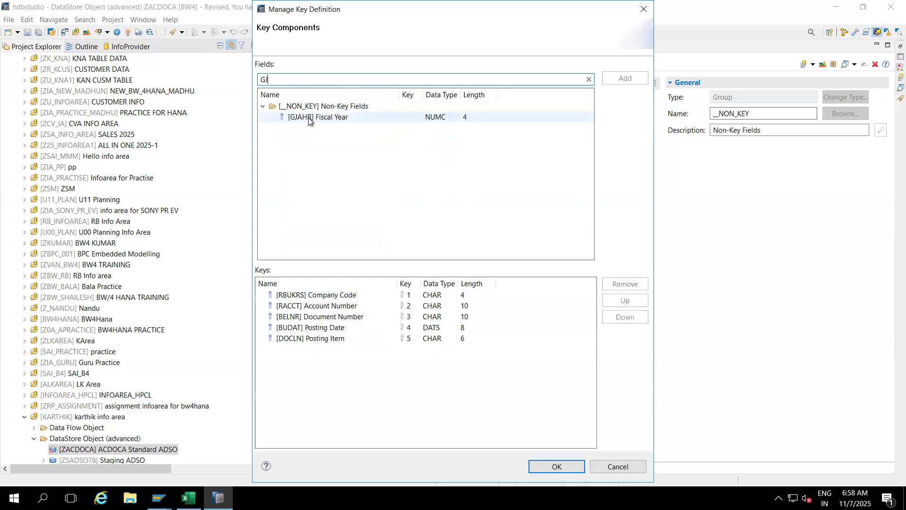
{"action": "double_click", "coordinate": [308, 118]}
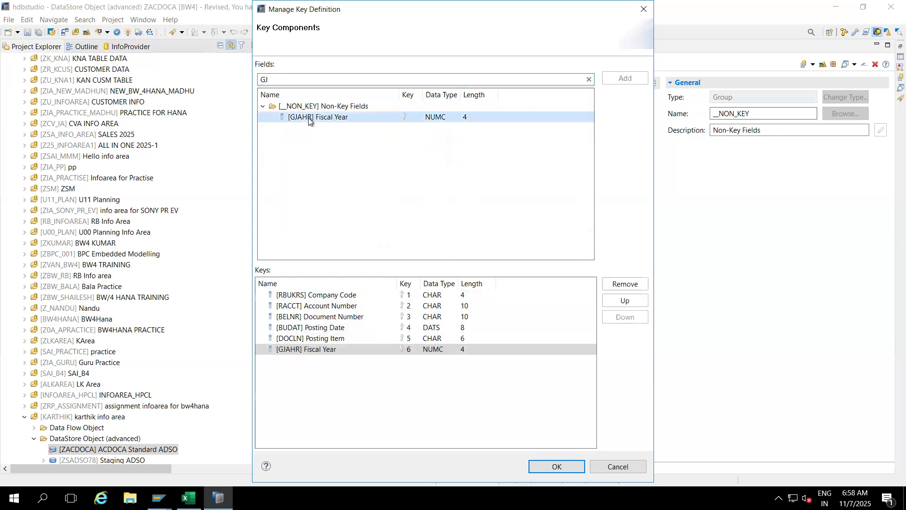
{"action": "left_click", "coordinate": [557, 467]}
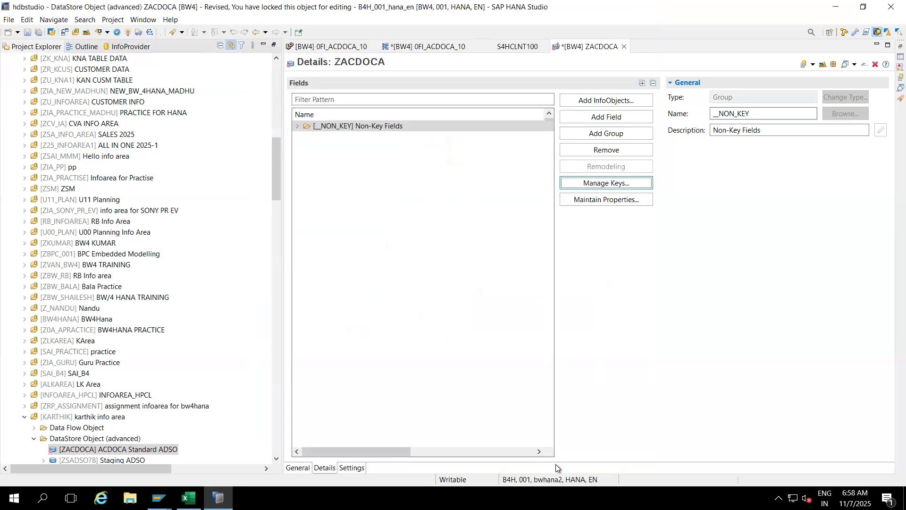
Expand the Non-Key Fields group, activate the ZACDOCA DataStore Object, and dismiss the problems list
{"action": "left_click", "coordinate": [297, 126]}
{"action": "left_click", "coordinate": [296, 126]}
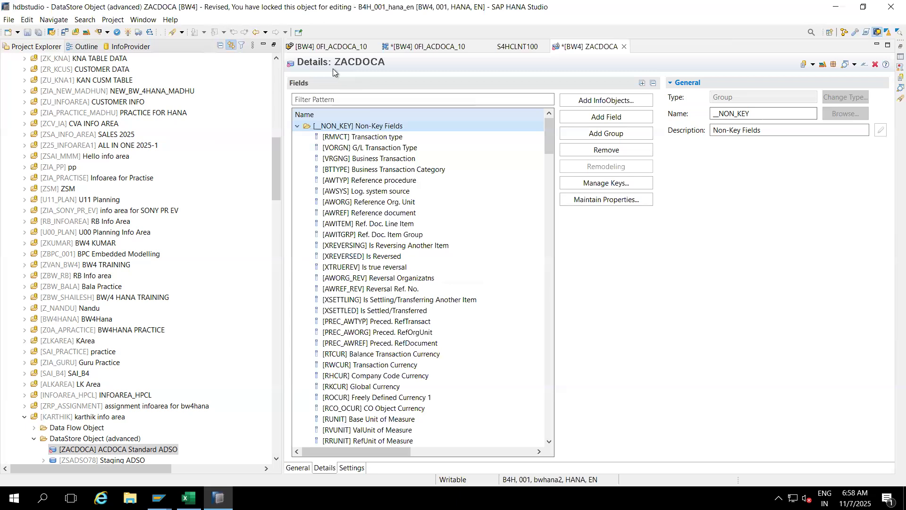
{"action": "left_click", "coordinate": [128, 32]}
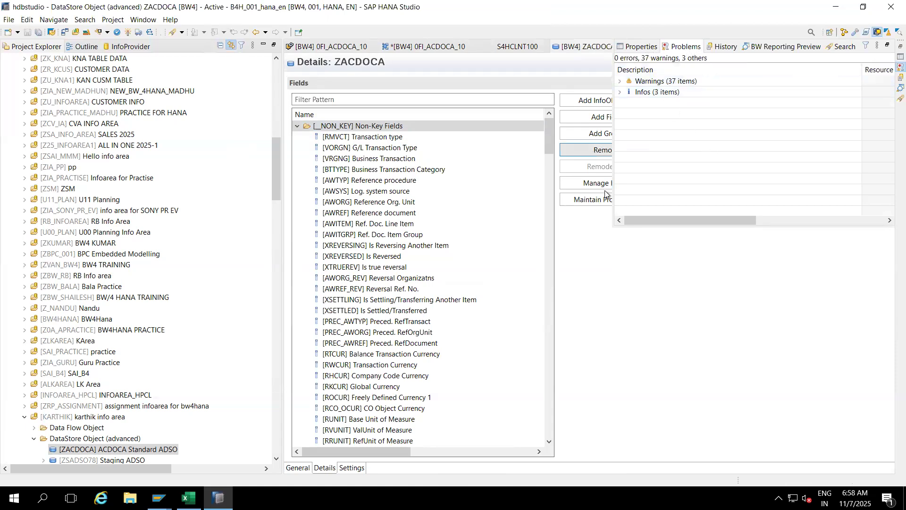
{"action": "left_click", "coordinate": [604, 271]}
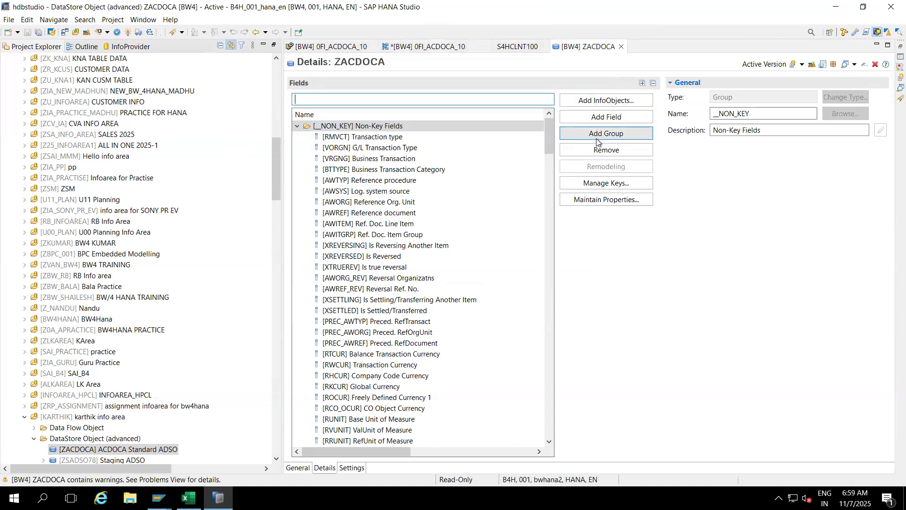
Collapse the Non-Key Fields group and add two new field groups to ZACDOCA
{"action": "left_click", "coordinate": [298, 128]}
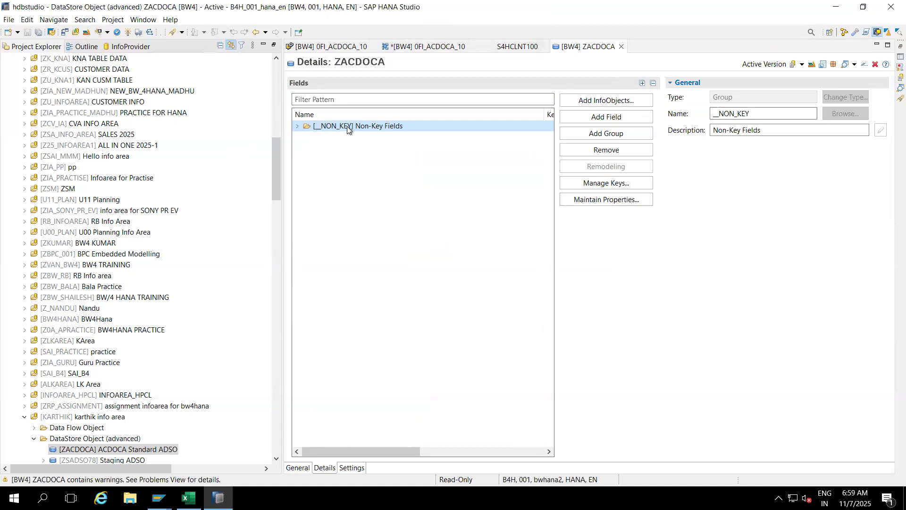
{"action": "left_click", "coordinate": [595, 134]}
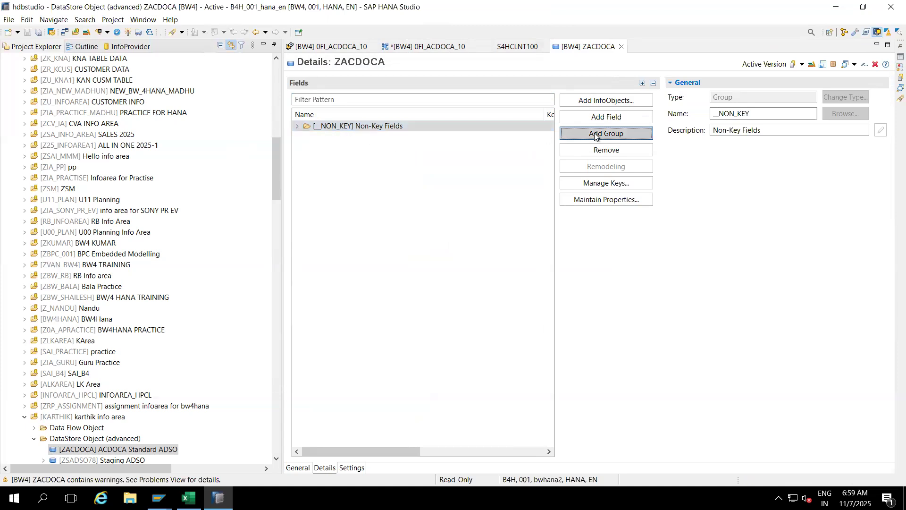
{"action": "left_click", "coordinate": [596, 133]}
Rename the first new group to KEY_FIELDS and enter KEY_FIELDS as its description
{"action": "left_click", "coordinate": [331, 136]}
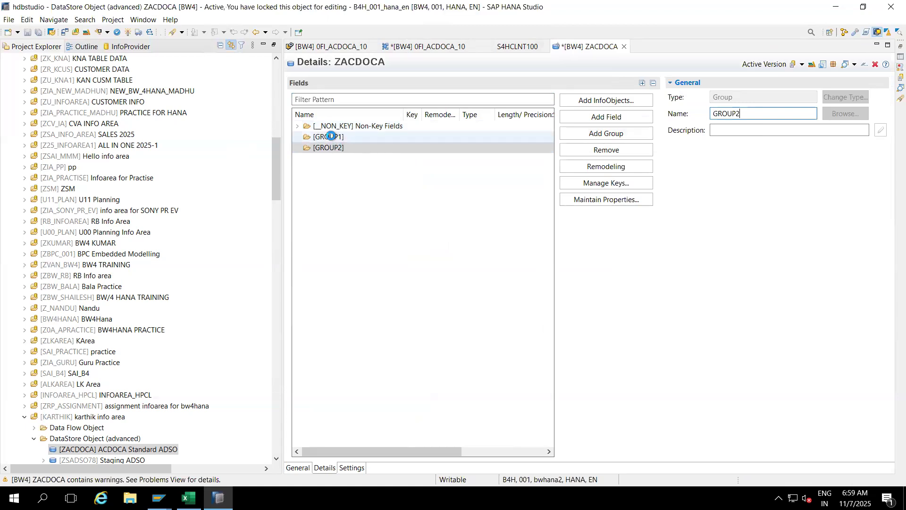
{"action": "left_click", "coordinate": [753, 115]}
{"action": "key", "text": "BackSpace"}
{"action": "key", "text": "BackSpace"}
{"action": "key", "text": "BackSpace"}
{"action": "key", "text": "BackSpace"}
{"action": "key", "text": "BackSpace"}
{"action": "key", "text": "BackSpace"}
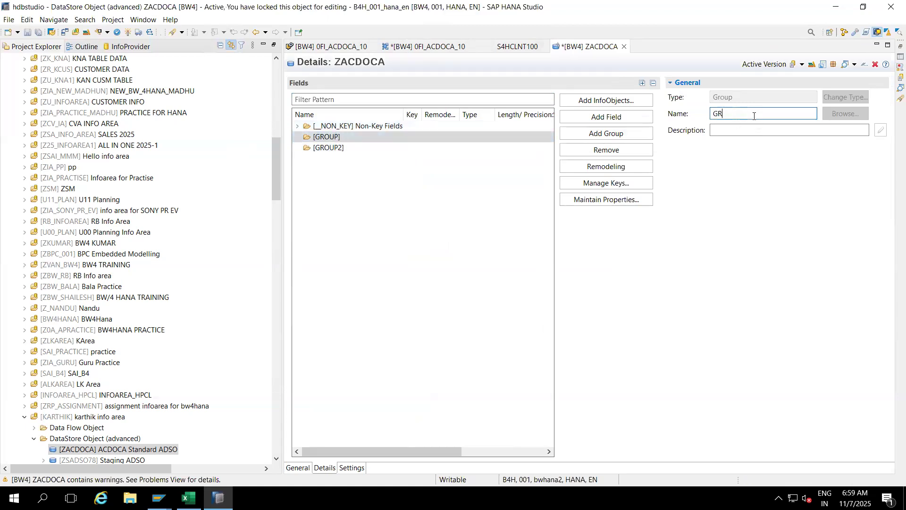
{"action": "type", "text": "KGEY"}
{"action": "type", "text": "_FIELDS"}
{"action": "key", "text": "Delete"}
{"action": "left_click_drag", "start_coordinate": [761, 112], "coordinate": [694, 114]}
{"action": "key", "text": "ctrl+c"}
{"action": "left_click", "coordinate": [736, 126]}
{"action": "key", "text": "ctrl+v"}
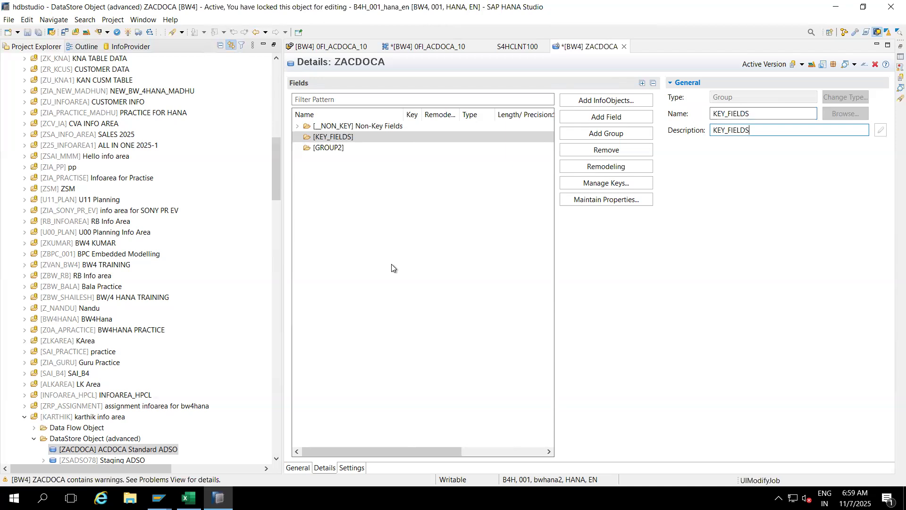
Rename the second new group to KEYFIGURES and enter KEYFIGURES as its description
{"action": "left_click", "coordinate": [330, 148]}
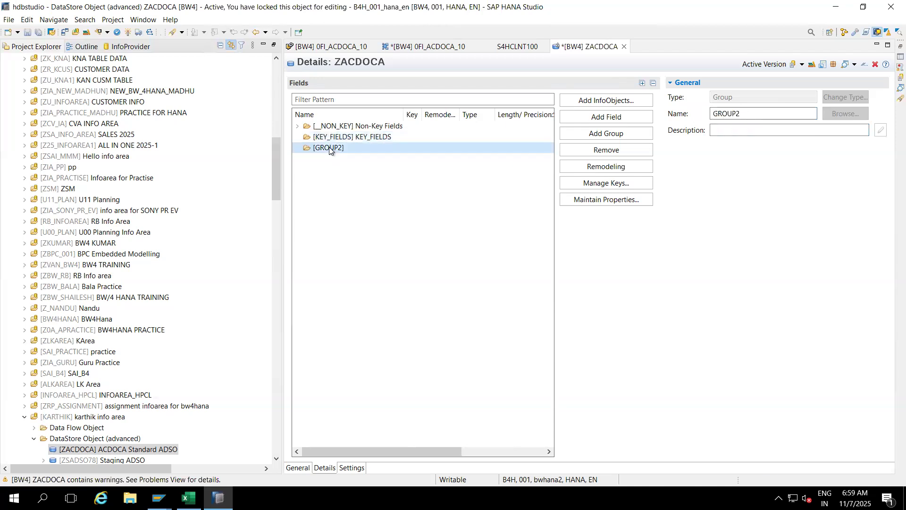
{"action": "left_click", "coordinate": [758, 112]}
{"action": "key", "text": "BackSpace"}
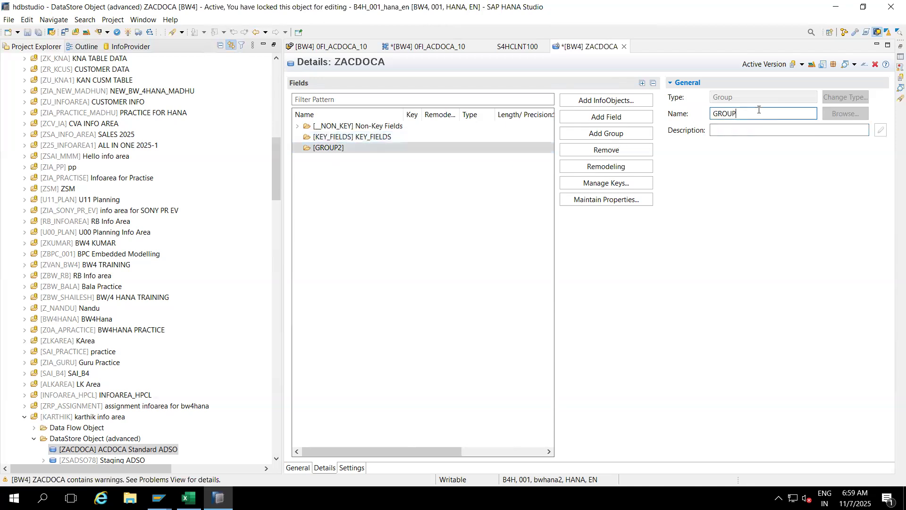
{"action": "key", "text": "BackSpace"}
{"action": "key", "text": "BackSpace"}
{"action": "key", "text": "BackSpace"}
{"action": "key", "text": "BackSpace"}
{"action": "key", "text": "Home"}
{"action": "type", "text": "KEYFIGURES"}
{"action": "key", "text": "Delete"}
{"action": "left_click_drag", "start_coordinate": [760, 110], "coordinate": [682, 113]}
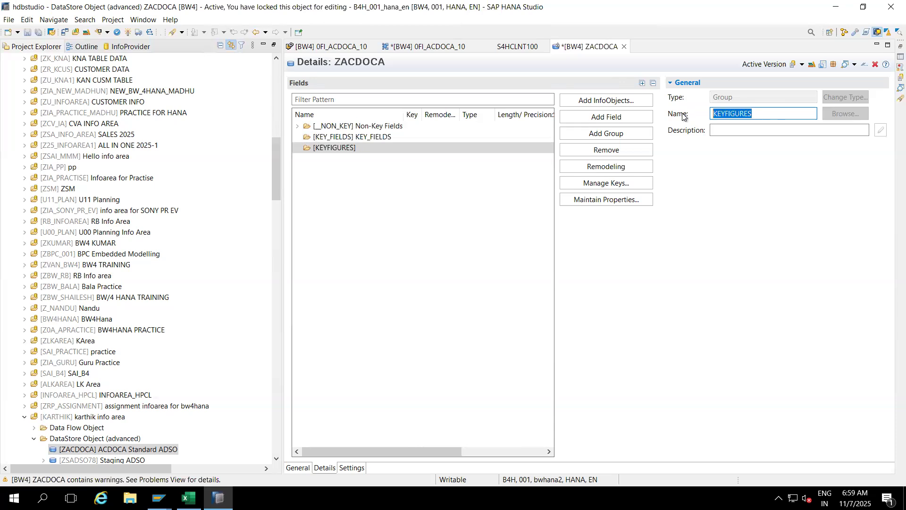
{"action": "key", "text": "ctrl+c"}
{"action": "left_click", "coordinate": [714, 131]}
{"action": "key", "text": "ctrl+v"}
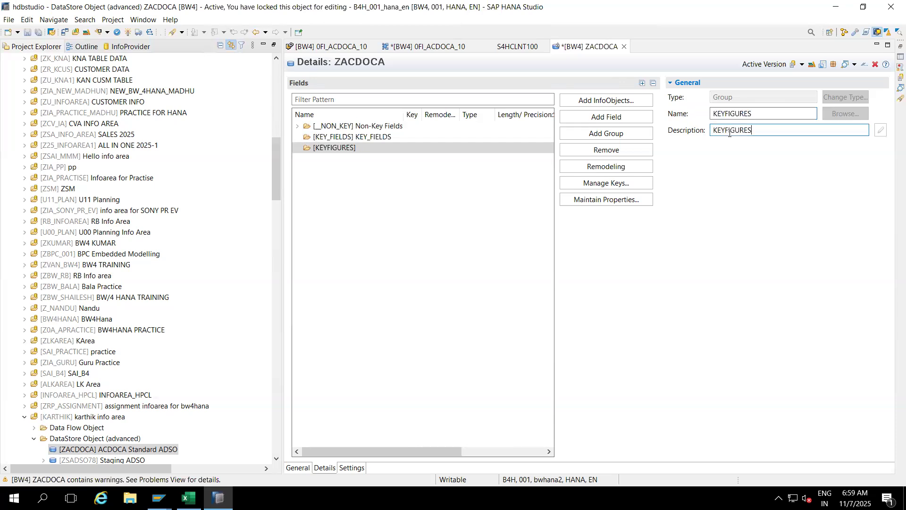
{"action": "left_click", "coordinate": [501, 229]}
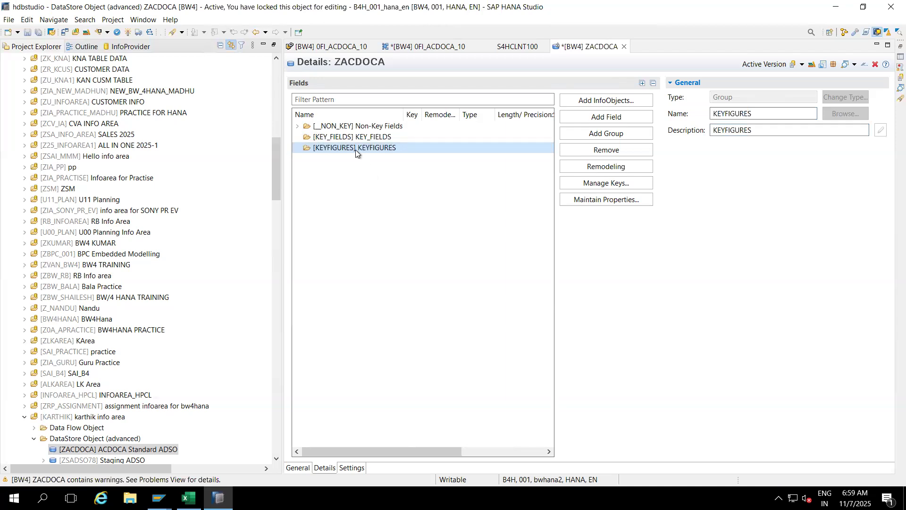
{"action": "left_click", "coordinate": [365, 137]}
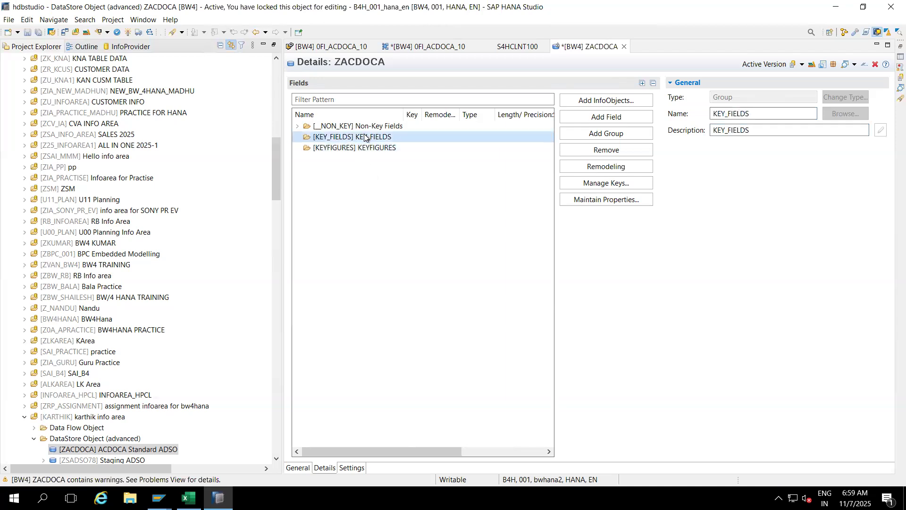
{"action": "left_click", "coordinate": [364, 149]}
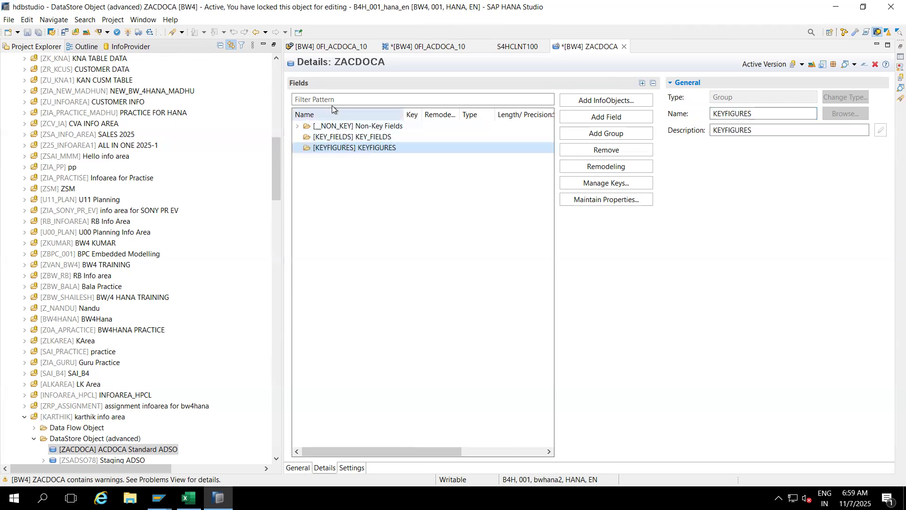
{"action": "left_click", "coordinate": [352, 137]}
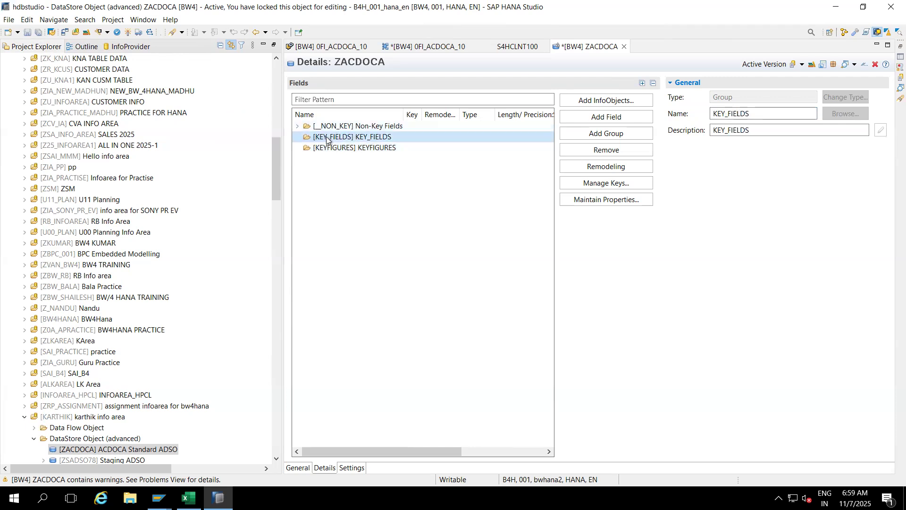
Expand the Non-Key Fields group and filter the ZACDOCA field list by BUKRS
{"action": "left_click", "coordinate": [297, 127]}
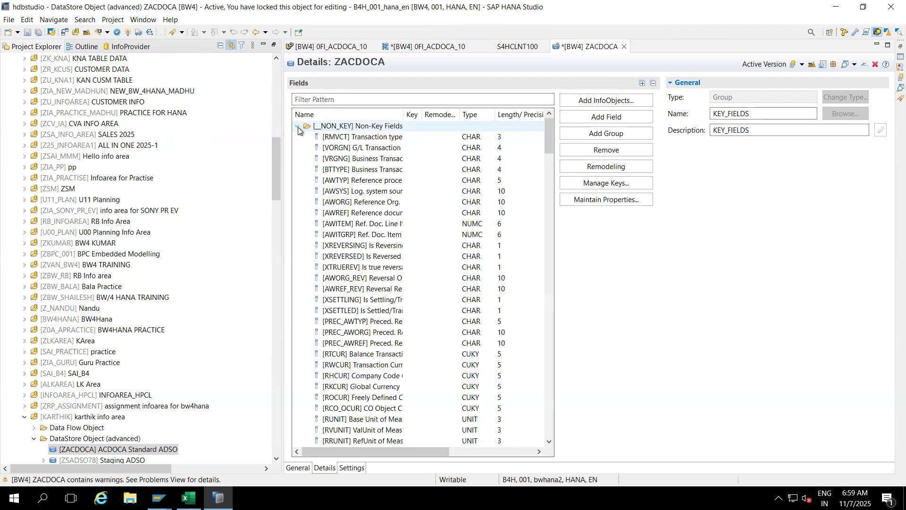
{"action": "left_click", "coordinate": [548, 214]}
{"action": "left_click", "coordinate": [402, 102]}
{"action": "type", "text": "BUKRS"}
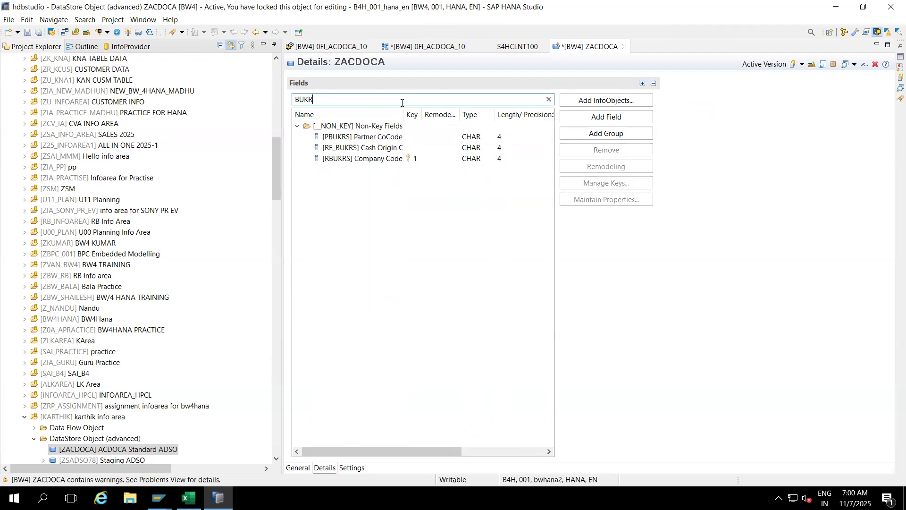
Move the RBUKRS Company Code field into the KEY_FIELDS group and expand that group
{"action": "left_click", "coordinate": [354, 158]}
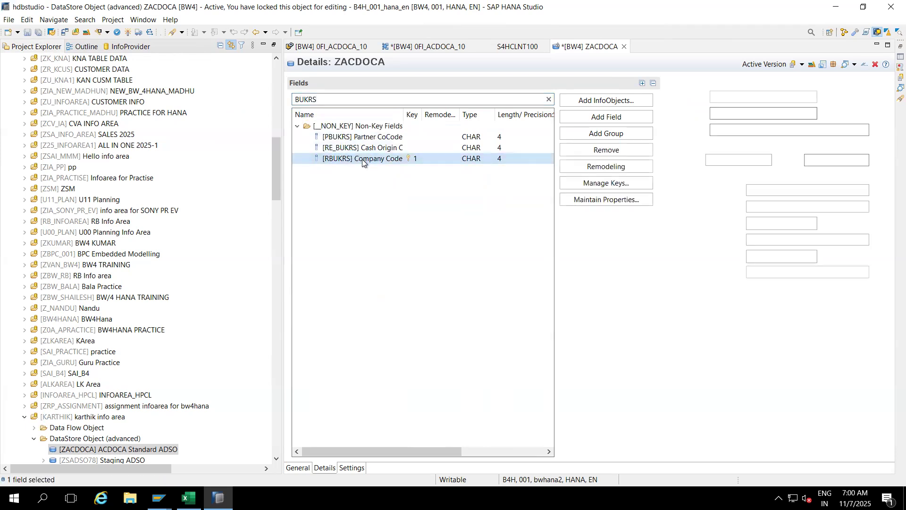
{"action": "right_click", "coordinate": [353, 156]}
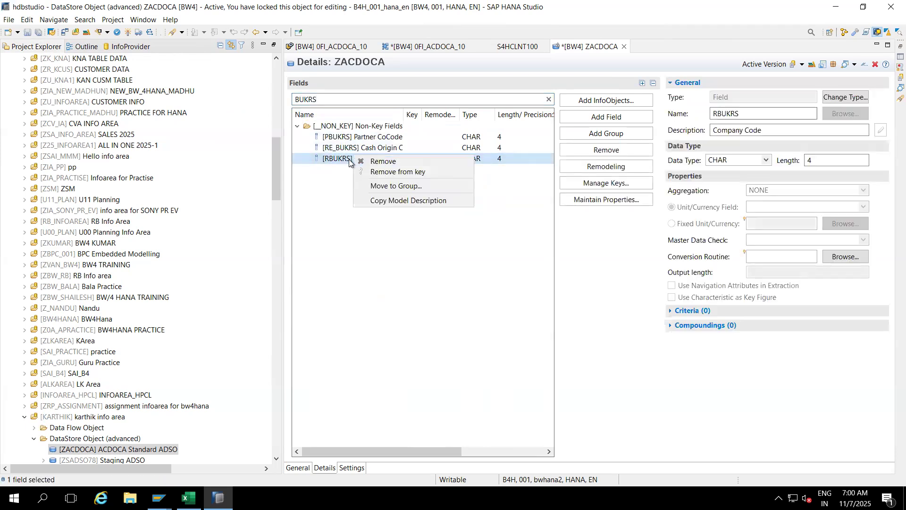
{"action": "left_click", "coordinate": [390, 187]}
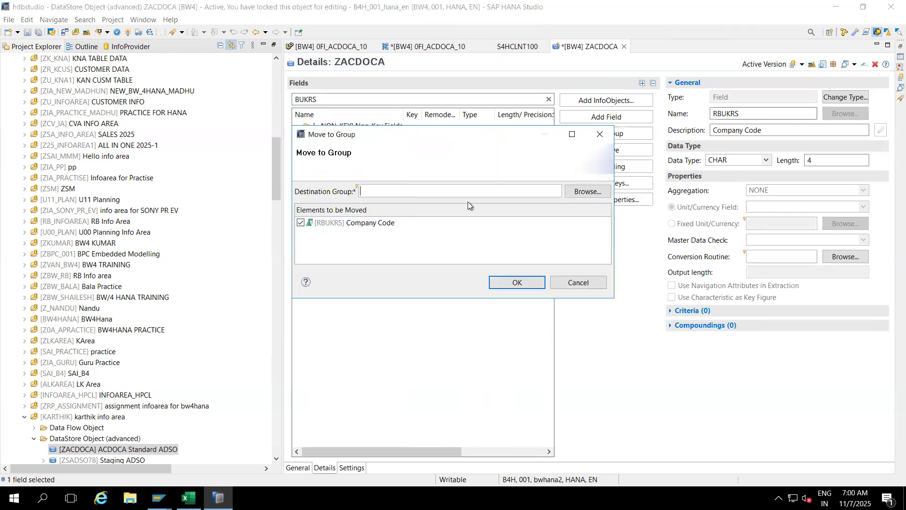
{"action": "left_click", "coordinate": [588, 192]}
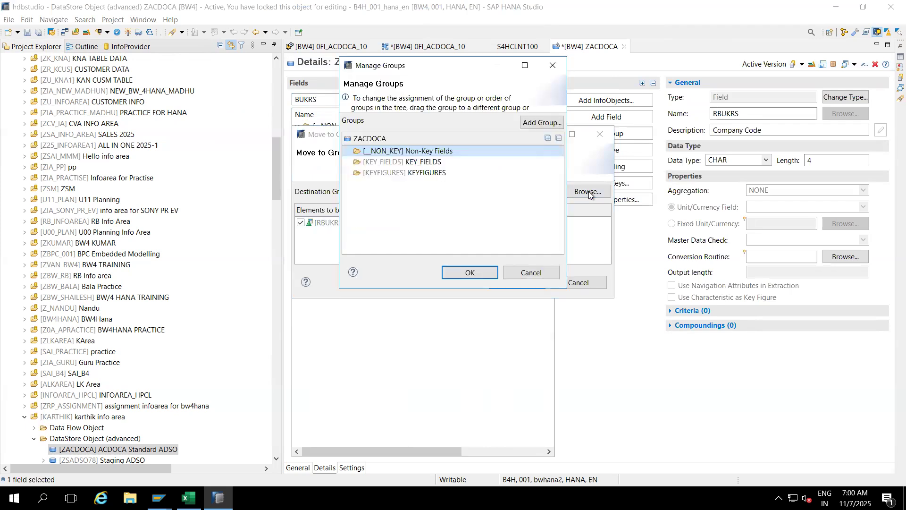
{"action": "left_click", "coordinate": [389, 163]}
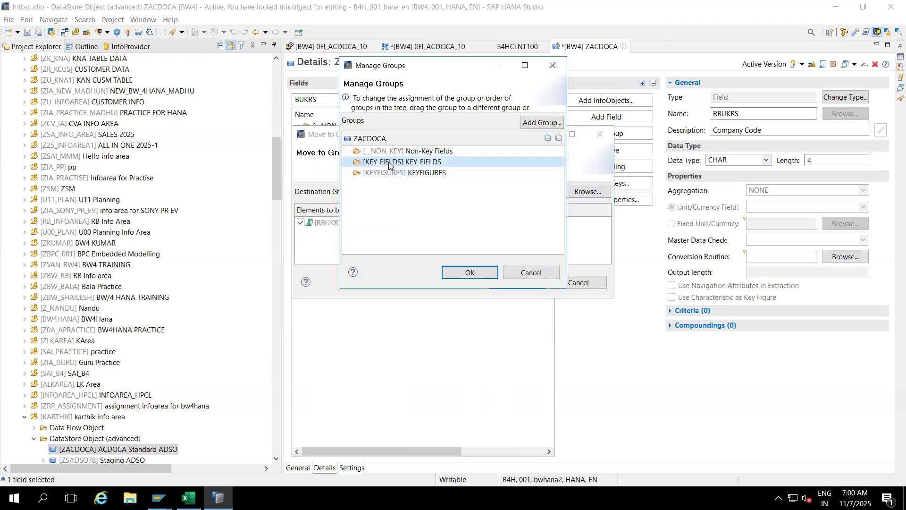
{"action": "left_click", "coordinate": [458, 273]}
{"action": "left_click", "coordinate": [517, 282]}
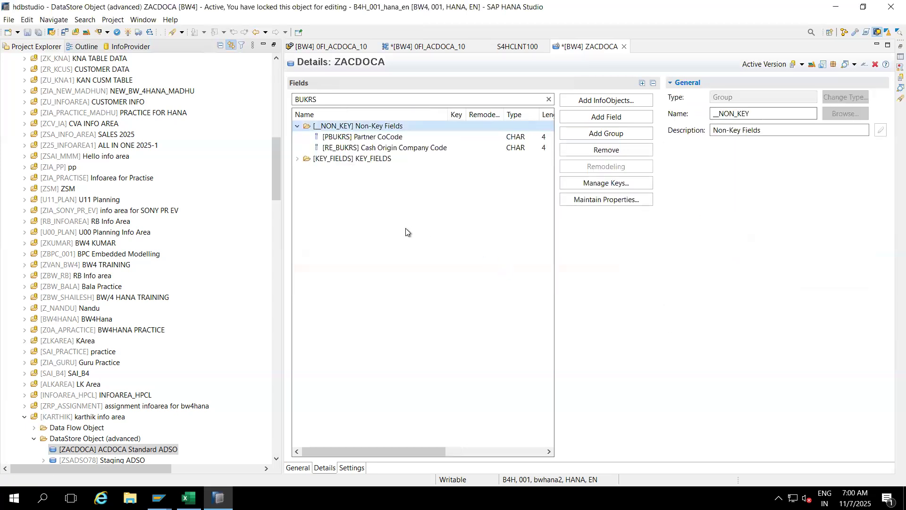
{"action": "left_click", "coordinate": [299, 160]}
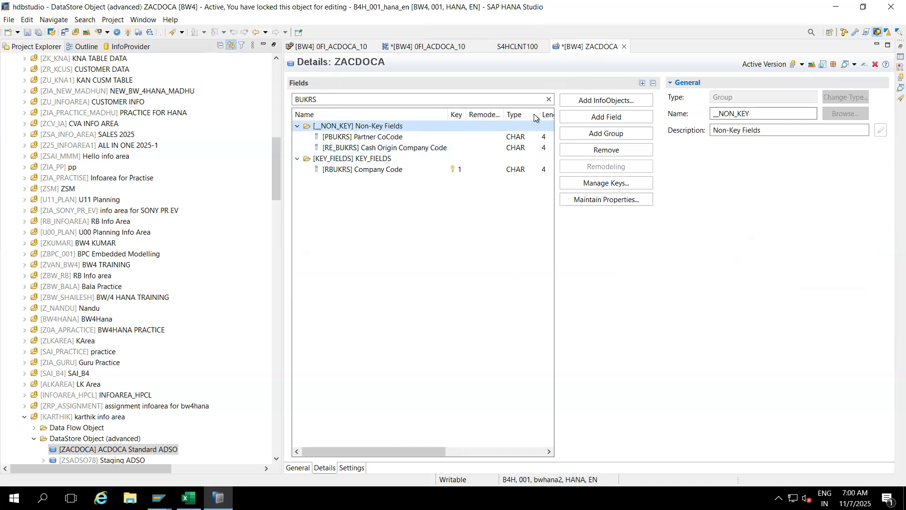
Replace the field filter with "DOcument n" and move the BELNR Document Number field into the KEY_FIELDS group
{"action": "left_click", "coordinate": [549, 100]}
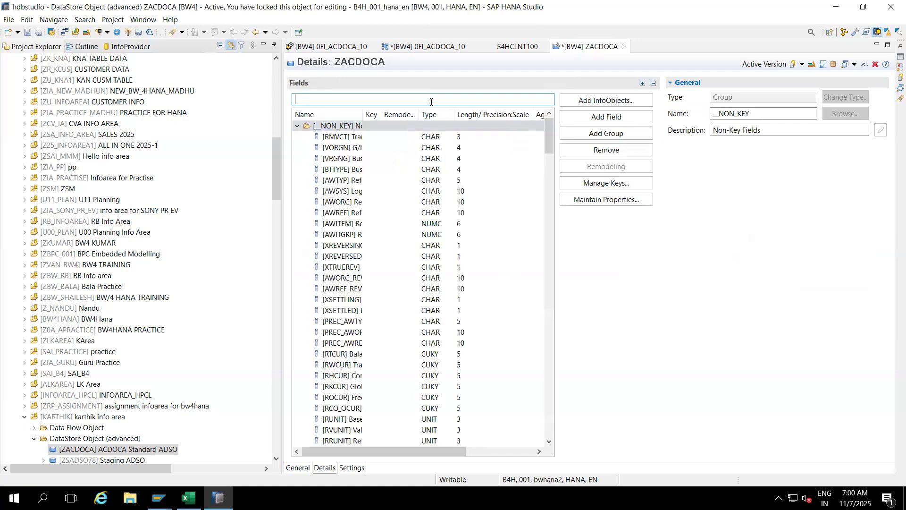
{"action": "type", "text": "DOcument n"}
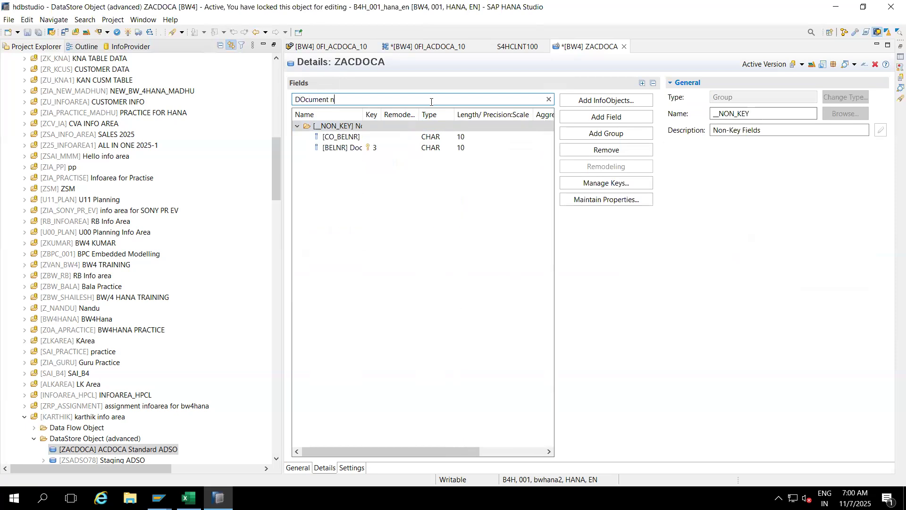
{"action": "left_click", "coordinate": [336, 148]}
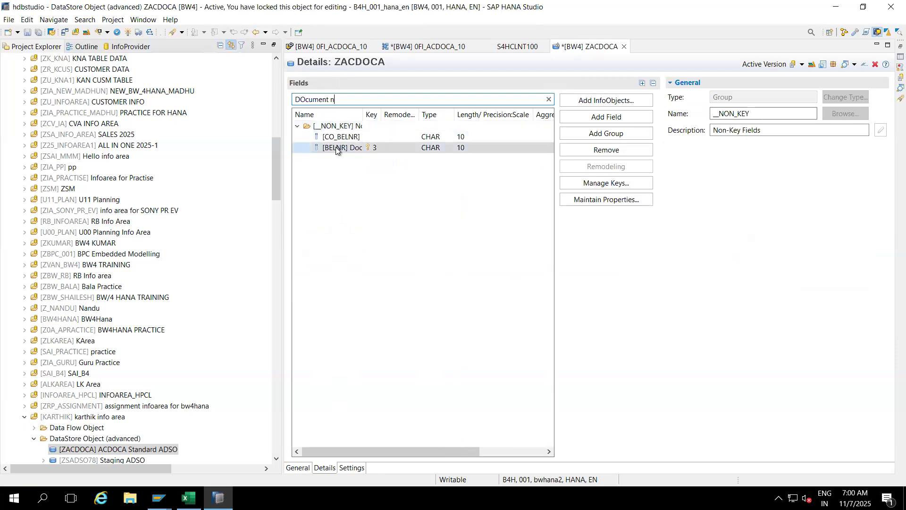
{"action": "right_click", "coordinate": [335, 147]}
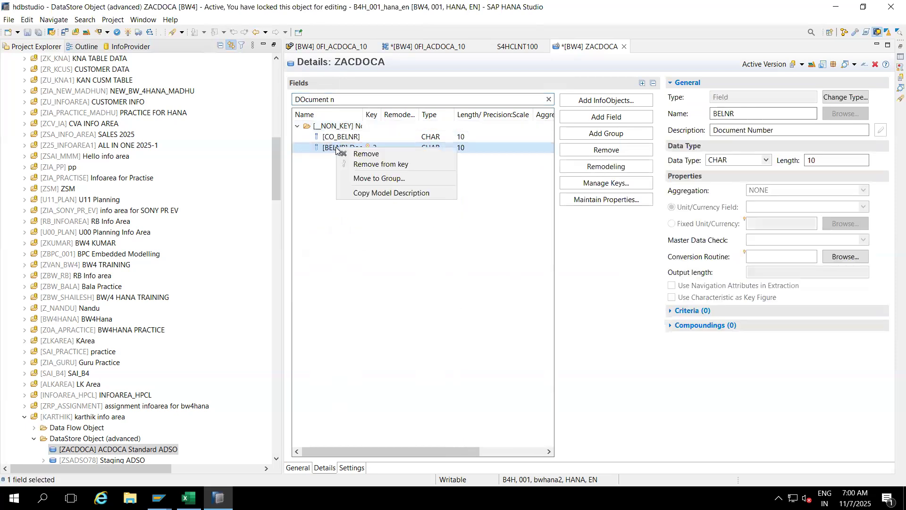
{"action": "left_click", "coordinate": [364, 179]}
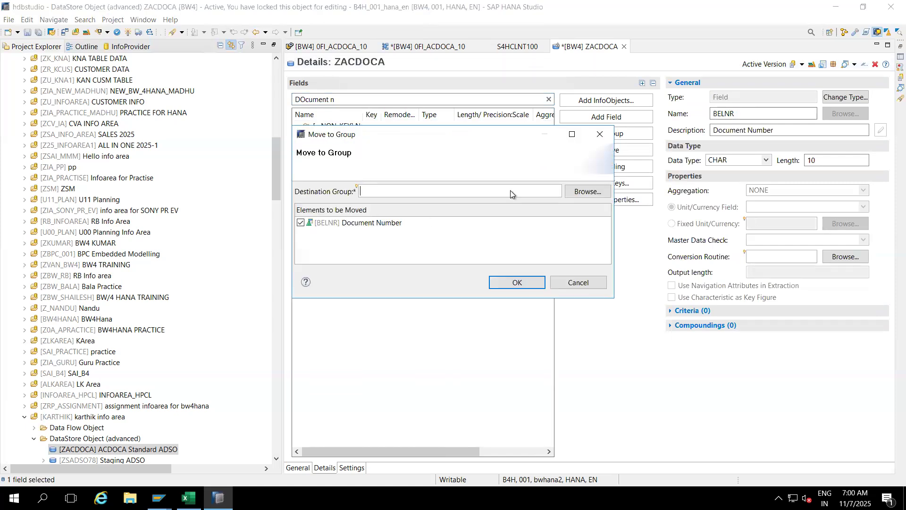
{"action": "left_click", "coordinate": [588, 191]}
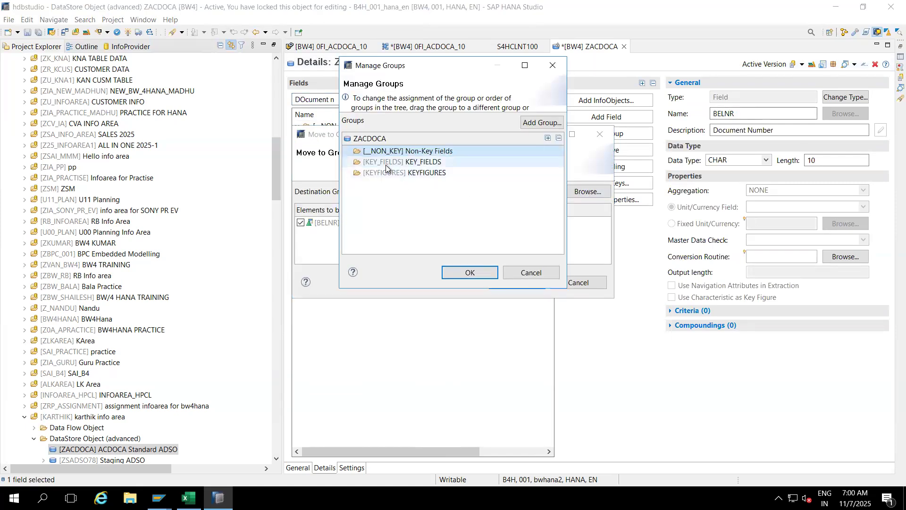
{"action": "left_click", "coordinate": [385, 163]}
{"action": "left_click", "coordinate": [465, 274]}
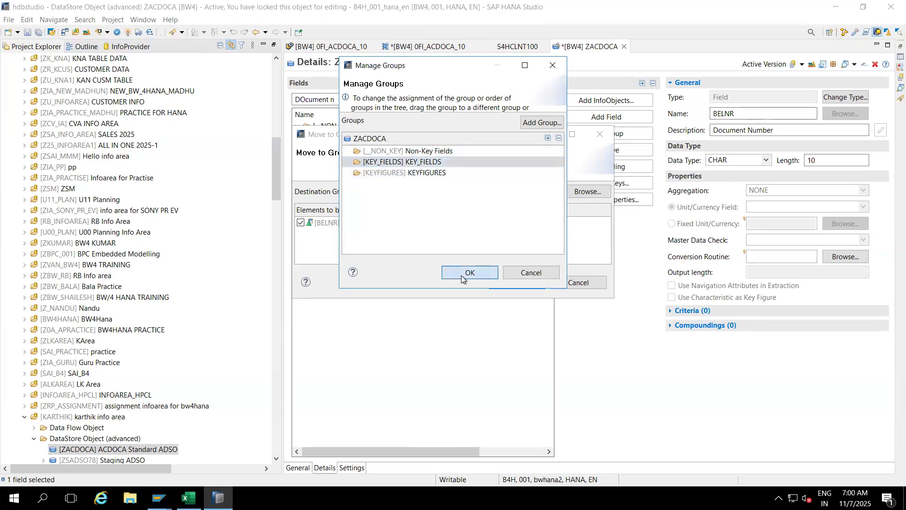
{"action": "left_click", "coordinate": [522, 283]}
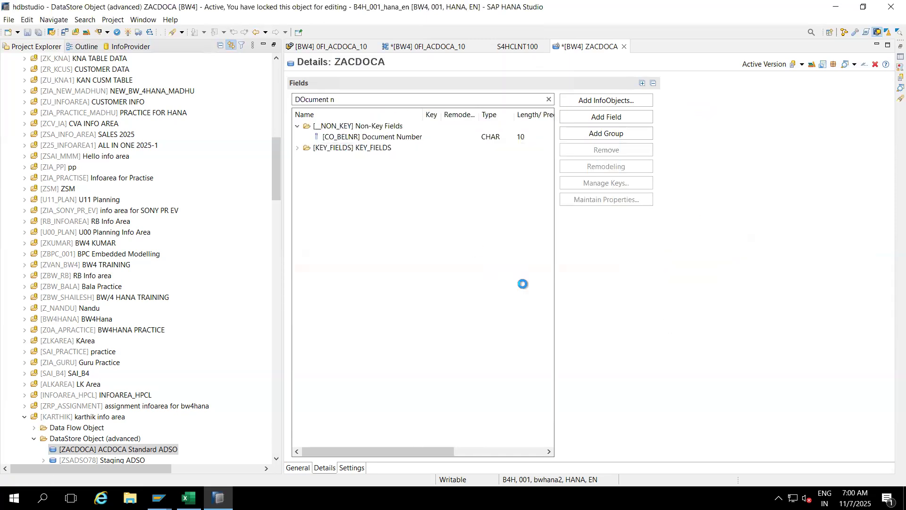
Clear the document number filter from the ZACDOCA field list
{"action": "left_click", "coordinate": [341, 99]}
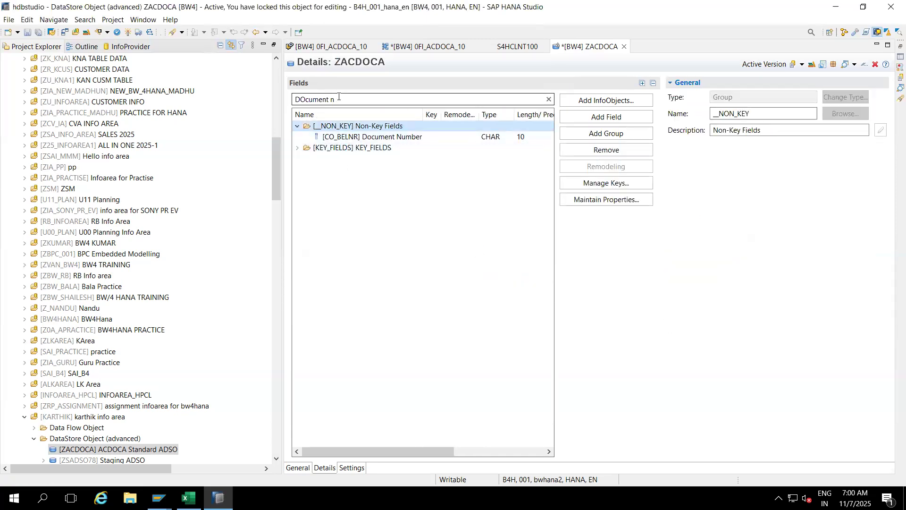
{"action": "key", "text": "BackSpace"}
{"action": "key", "text": "BackSpace"}
{"action": "key", "text": "BackSpace"}
{"action": "key", "text": "BackSpace"}
{"action": "key", "text": "BackSpace"}
{"action": "key", "text": "BackSpace"}
{"action": "key", "text": "BackSpace"}
{"action": "key", "text": "BackSpace"}
{"action": "key", "text": "BackSpace"}
{"action": "key", "text": "BackSpace"}
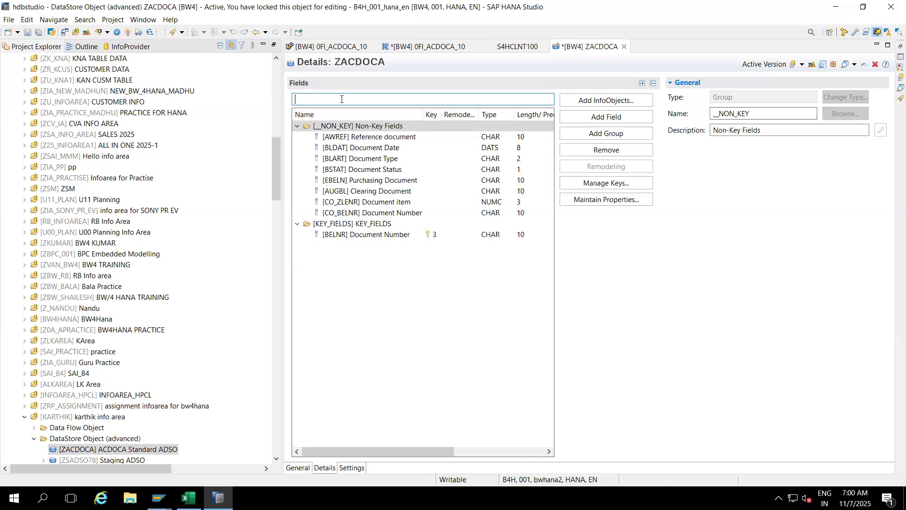
{"action": "type", "text": "SW"}
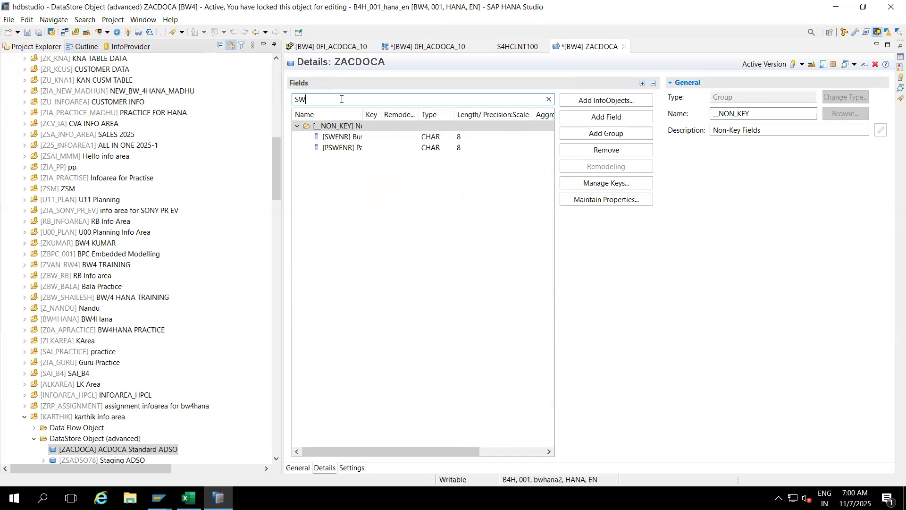
{"action": "key", "text": "BackSpace"}
{"action": "key", "text": "BackSpace"}
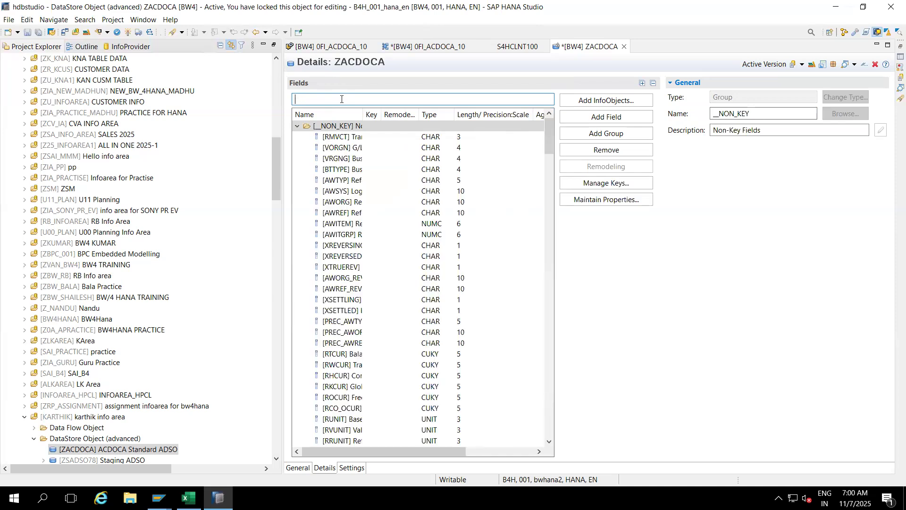
Filter the fields by "Company code c" and move the HSL Amount in Company Code Currency field into the KEYFIGURES group
{"action": "type", "text": "Compan"}
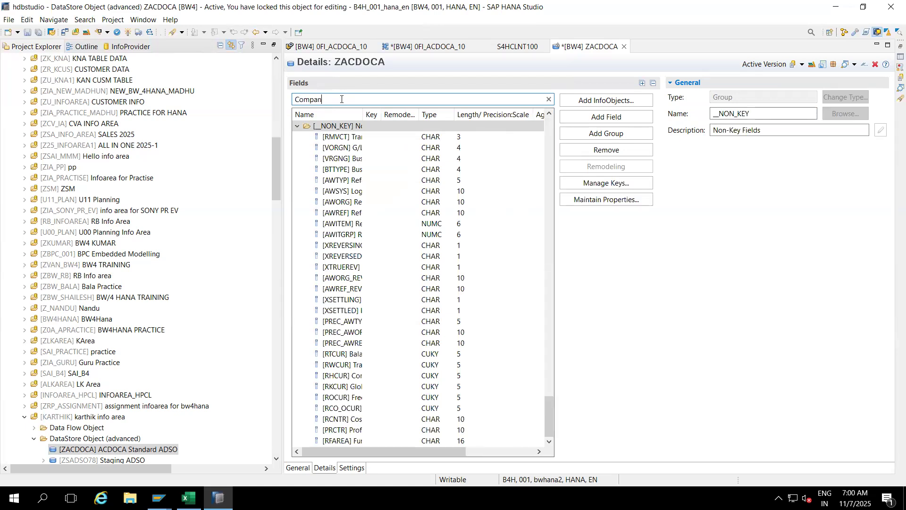
{"action": "type", "text": "y co"}
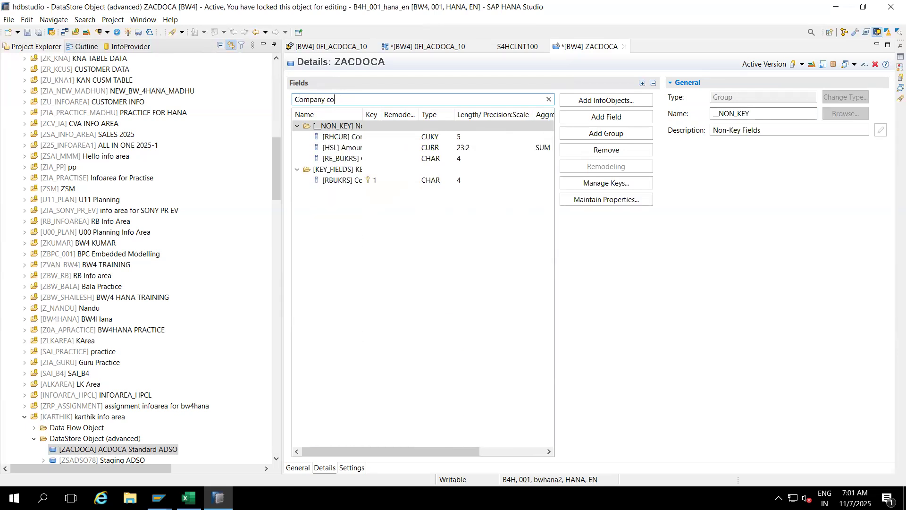
{"action": "type", "text": "de c"}
{"action": "left_click", "coordinate": [339, 149]}
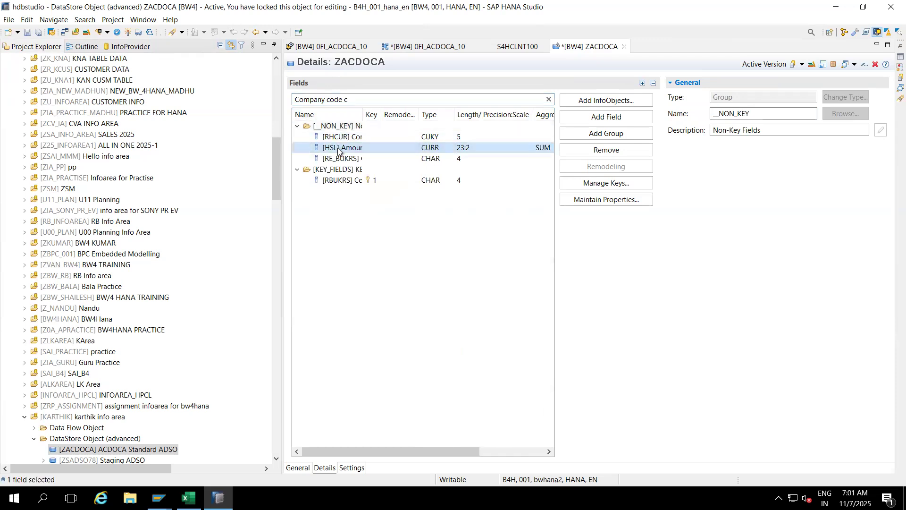
{"action": "left_click_drag", "start_coordinate": [363, 114], "coordinate": [404, 111]}
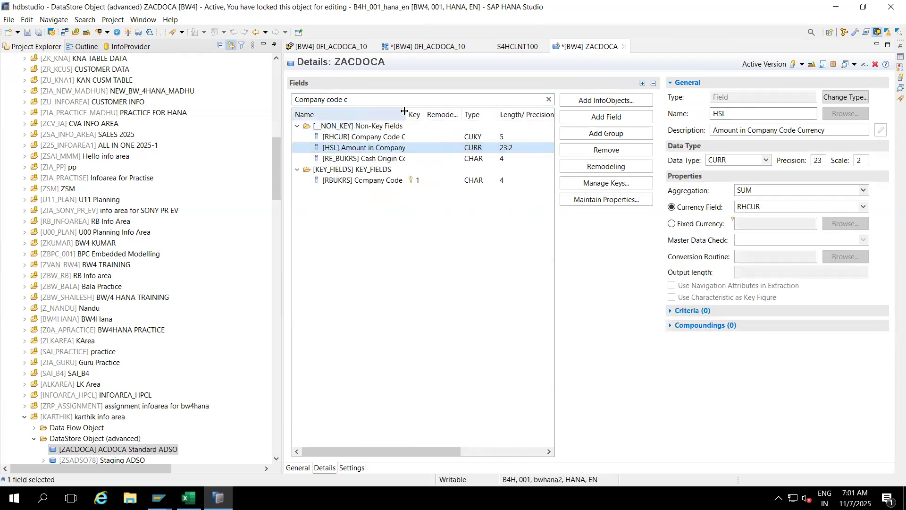
{"action": "right_click", "coordinate": [345, 149]}
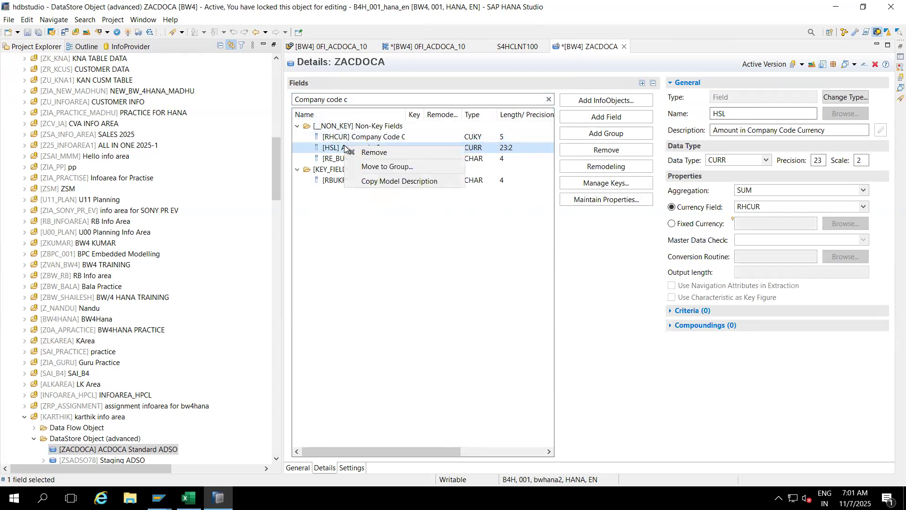
{"action": "left_click", "coordinate": [390, 167]}
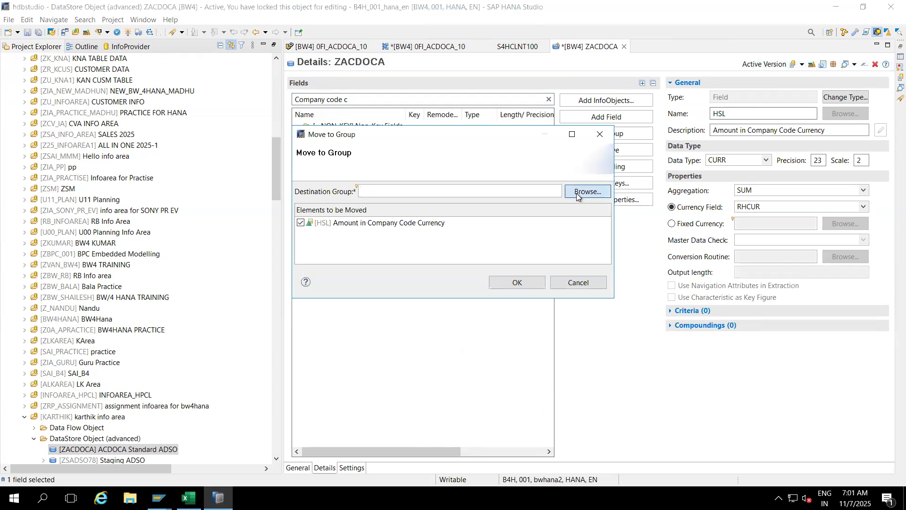
{"action": "left_click", "coordinate": [582, 191]}
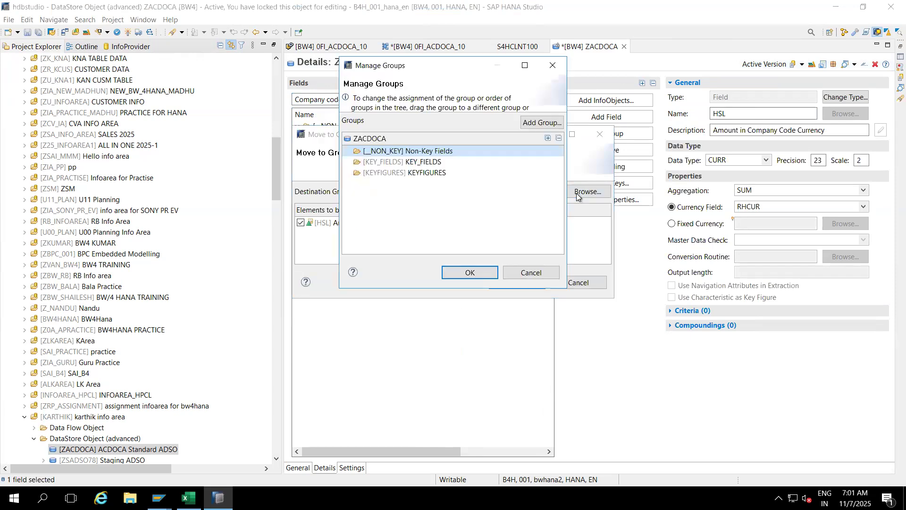
{"action": "left_click", "coordinate": [398, 170]}
{"action": "left_click", "coordinate": [468, 274]}
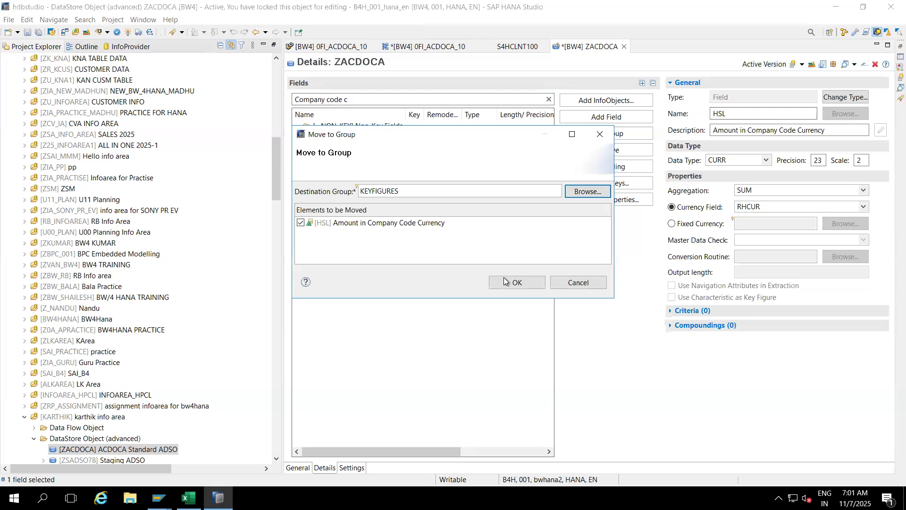
{"action": "left_click", "coordinate": [503, 284]}
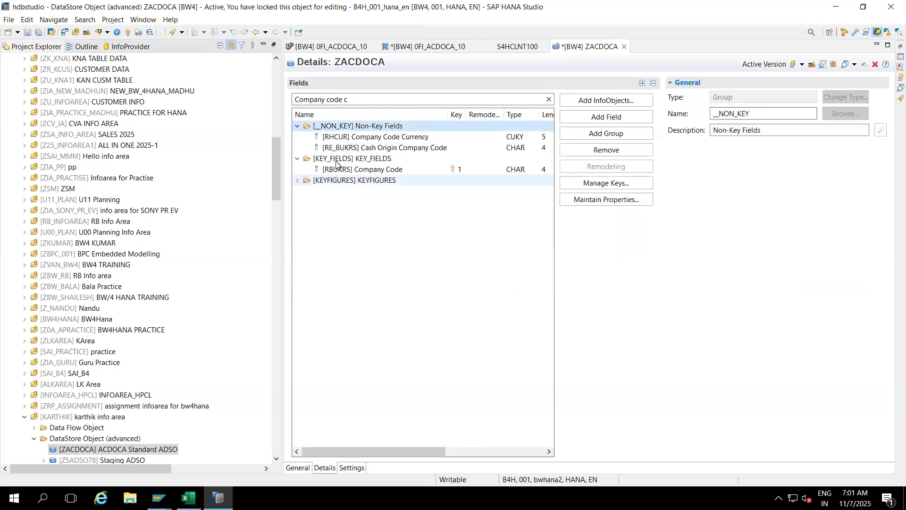
Clear the company code filter so the field list is unfiltered
{"action": "left_click", "coordinate": [400, 103]}
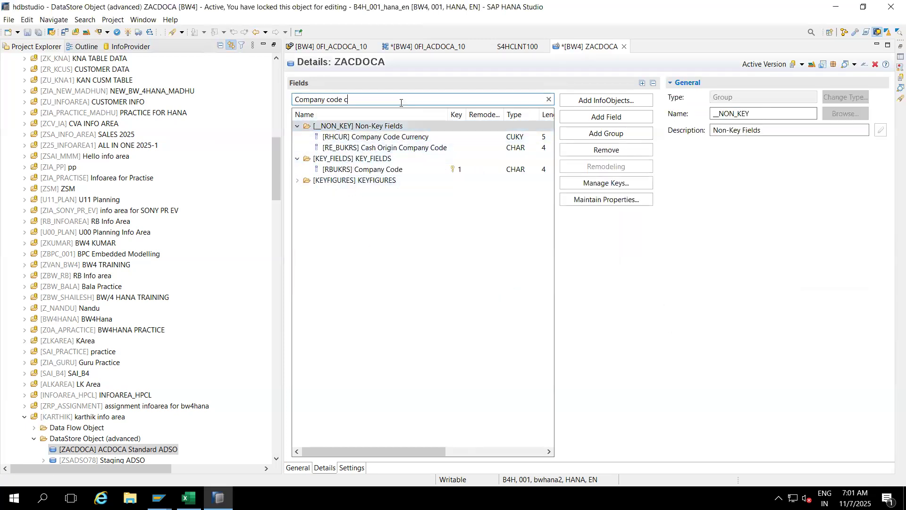
{"action": "key", "text": "BackSpace"}
{"action": "key", "text": "BackSpace"}
{"action": "key", "text": "BackSpace"}
{"action": "key", "text": "BackSpace"}
{"action": "key", "text": "BackSpace"}
{"action": "key", "text": "BackSpace"}
{"action": "key", "text": "BackSpace"}
{"action": "key", "text": "BackSpace"}
{"action": "key", "text": "BackSpace"}
{"action": "key", "text": "BackSpace"}
{"action": "key", "text": "BackSpace"}
{"action": "key", "text": "BackSpace"}
{"action": "key", "text": "BackSpace"}
{"action": "key", "text": "BackSpace"}
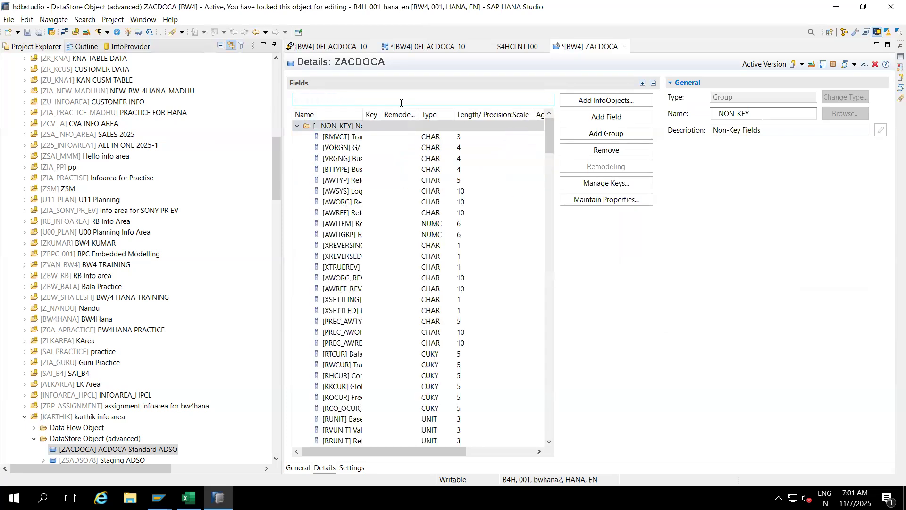
Filter the ZACDOCA fields by "WSL" and move the WSL Amount in Transaction Currency field into the KEYFIGURES group
{"action": "type", "text": "WSL"}
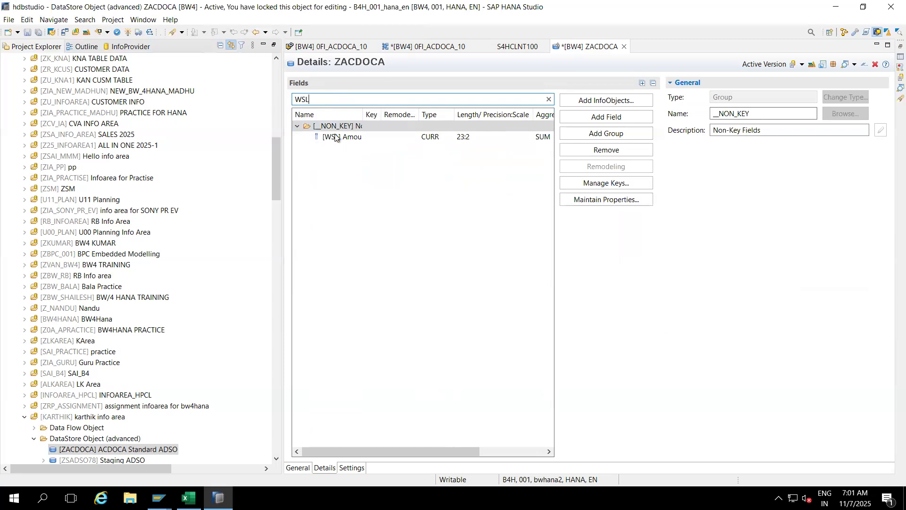
{"action": "right_click", "coordinate": [335, 137]}
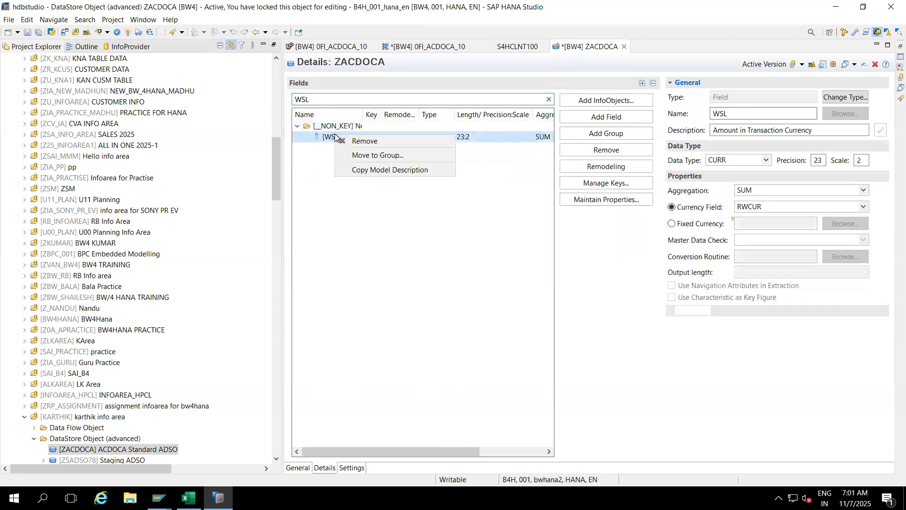
{"action": "left_click", "coordinate": [368, 154]}
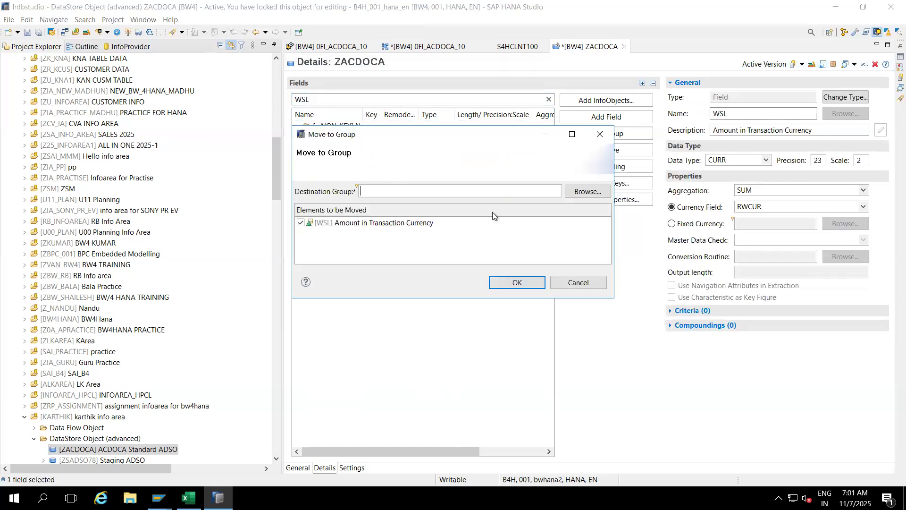
{"action": "left_click", "coordinate": [590, 191]}
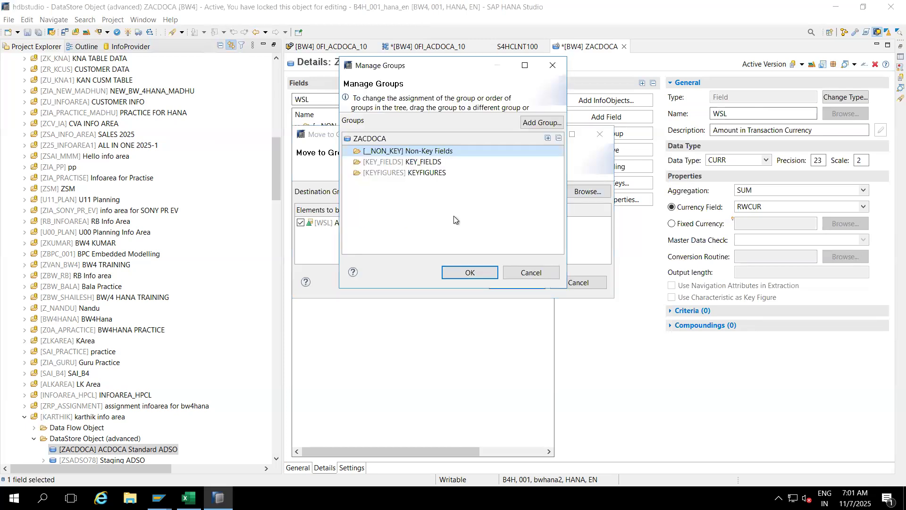
{"action": "left_click", "coordinate": [389, 173]}
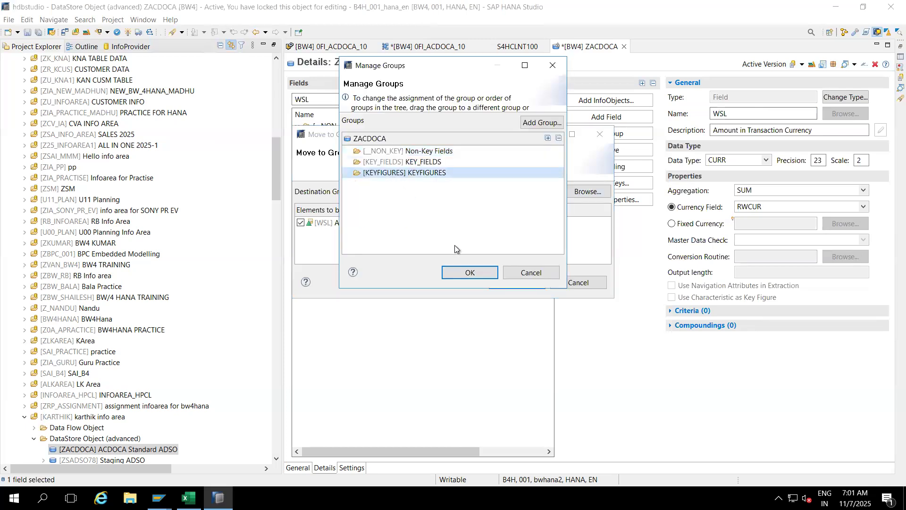
{"action": "left_click", "coordinate": [455, 271]}
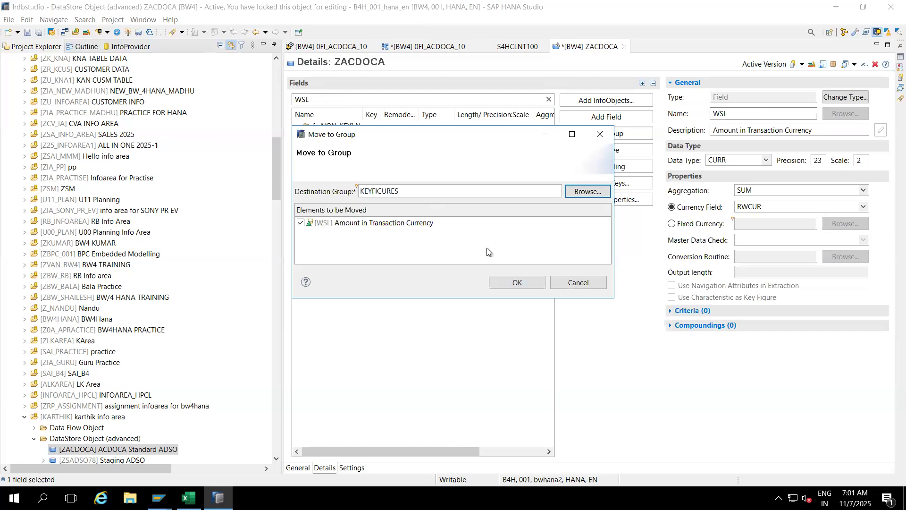
{"action": "left_click", "coordinate": [517, 283]}
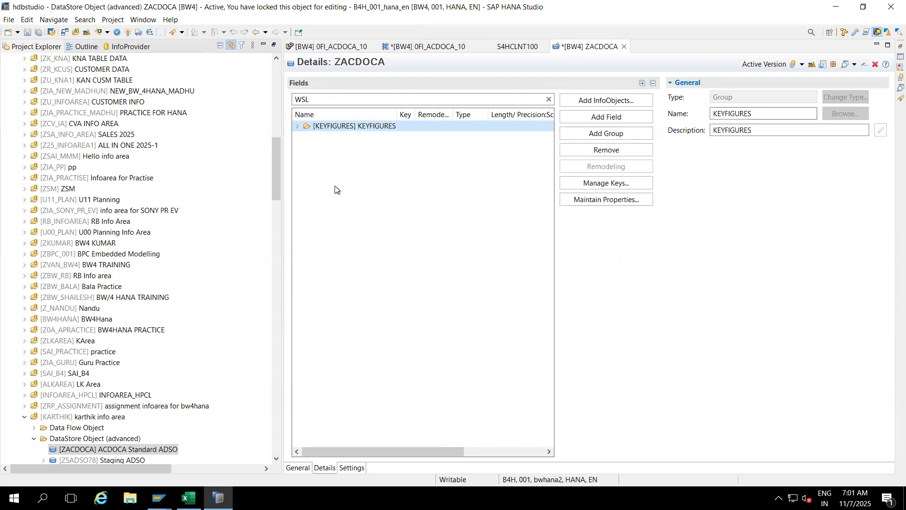
Replace the field filter with "BUDAT" and move the BUDAT Posting Date field into the KEY_FIELDS group
{"action": "left_click", "coordinate": [549, 99]}
{"action": "type", "text": "MA"}
{"action": "key", "text": "BackSpace"}
{"action": "key", "text": "BackSpace"}
{"action": "type", "text": "BUDAT"}
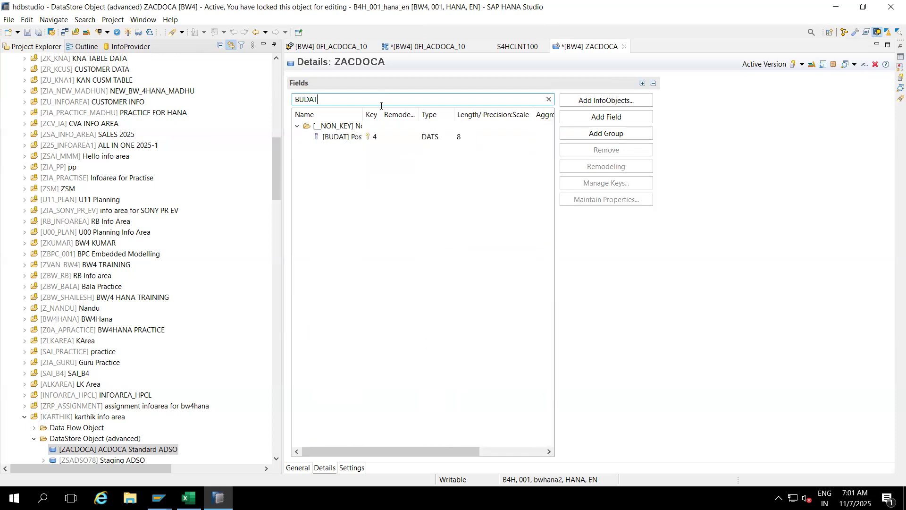
{"action": "right_click", "coordinate": [336, 139]}
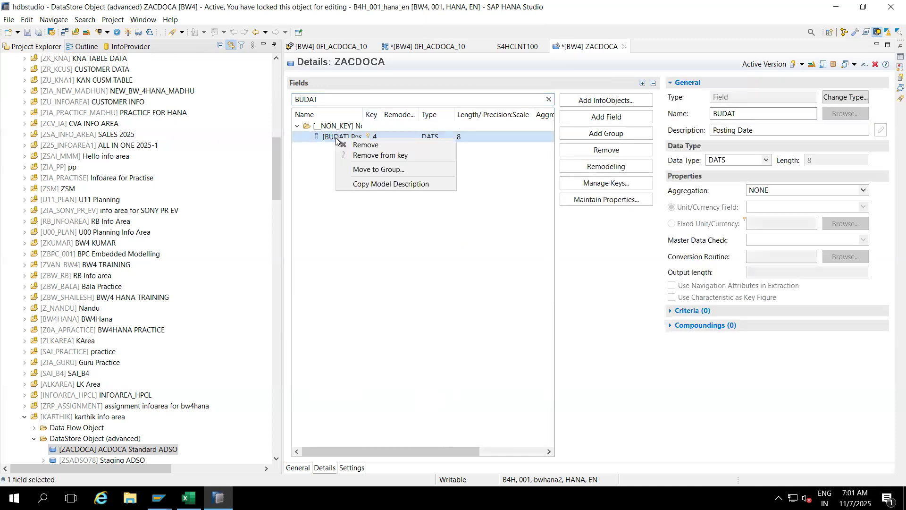
{"action": "left_click", "coordinate": [364, 171]}
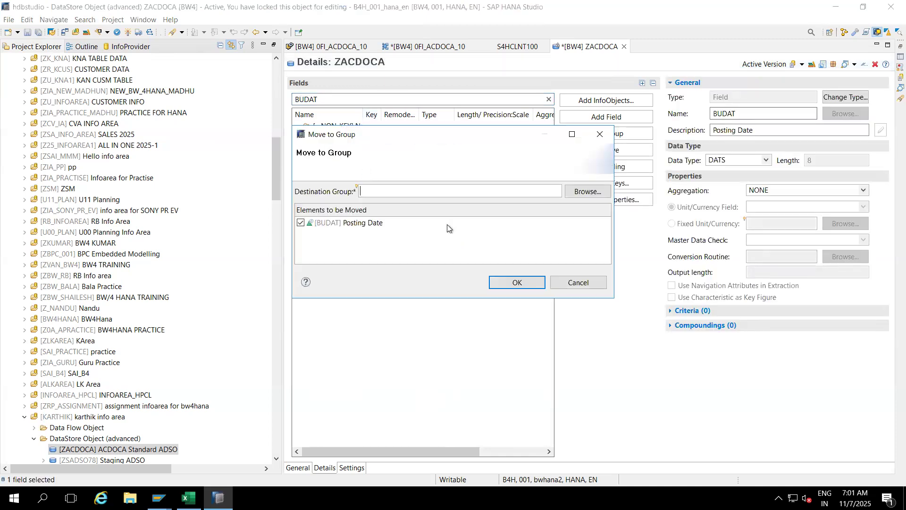
{"action": "left_click", "coordinate": [585, 192]}
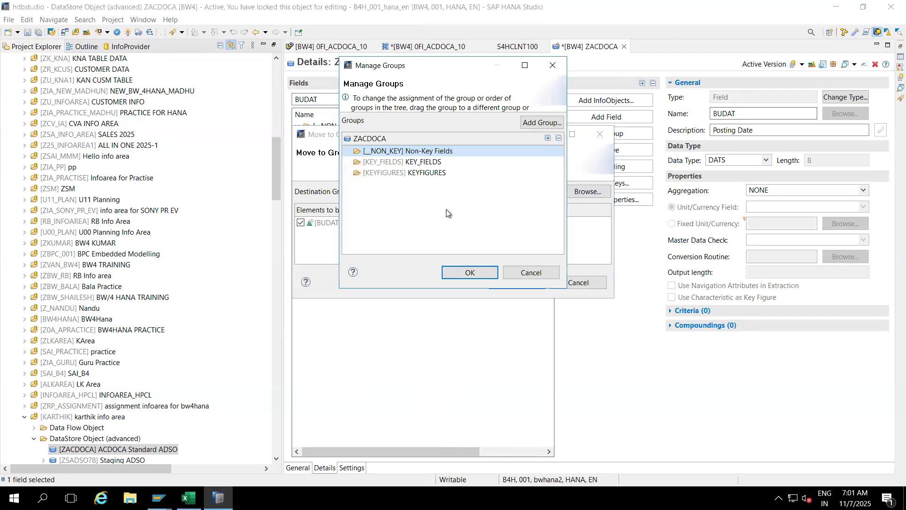
{"action": "left_click", "coordinate": [385, 163]}
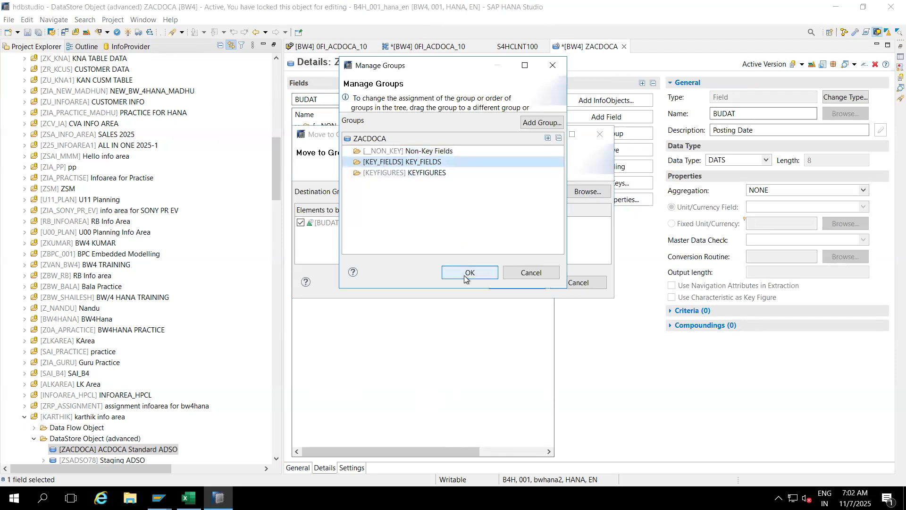
{"action": "left_click", "coordinate": [464, 275]}
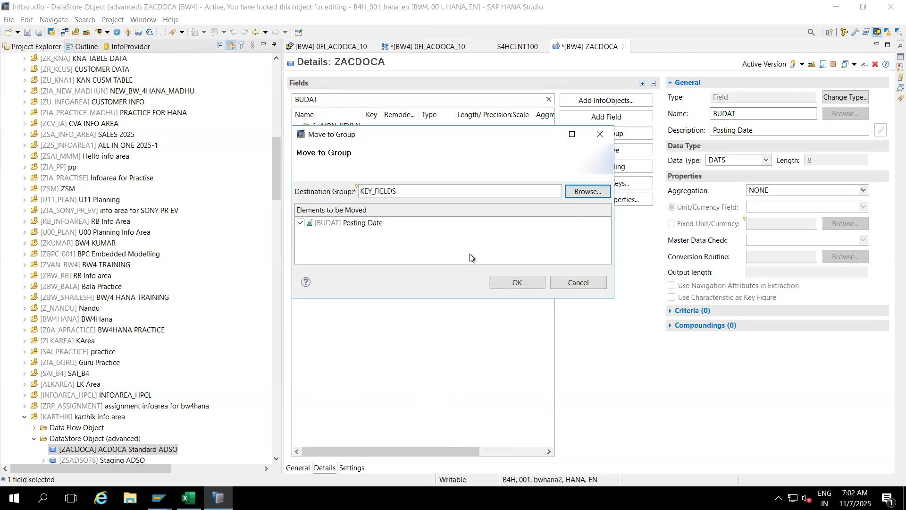
{"action": "left_click", "coordinate": [528, 284]}
{"action": "left_click", "coordinate": [368, 100]}
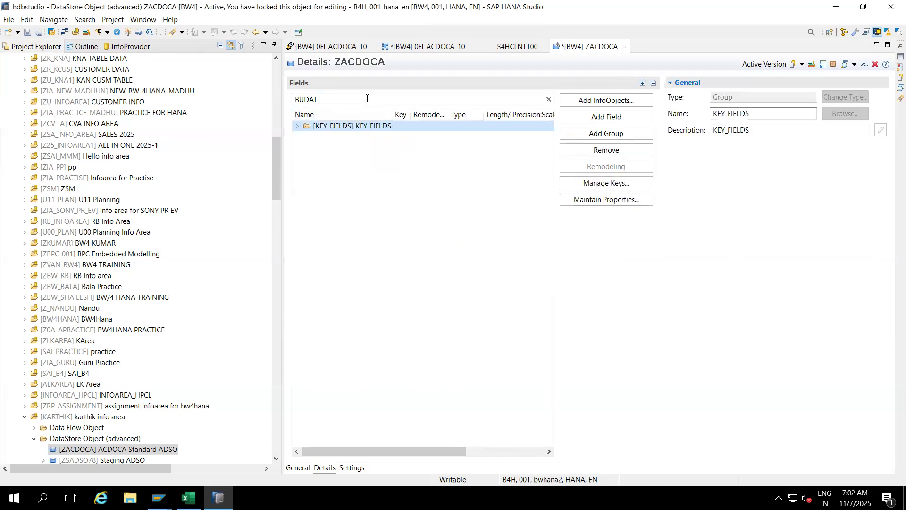
{"action": "key", "text": "BackSpace"}
{"action": "key", "text": "BackSpace"}
{"action": "key", "text": "BackSpace"}
{"action": "key", "text": "BackSpace"}
{"action": "key", "text": "BackSpace"}
{"action": "type", "text": "MATNR"}
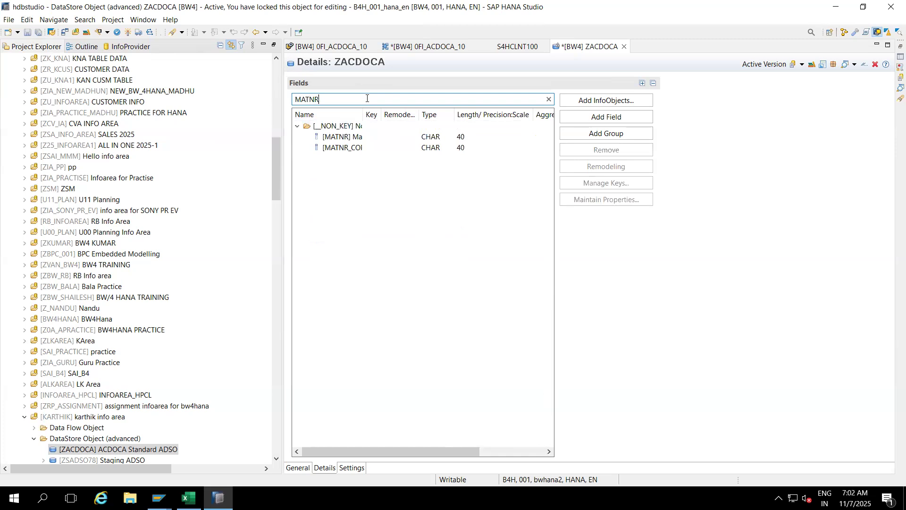
{"action": "left_click", "coordinate": [335, 137]}
{"action": "right_click", "coordinate": [335, 138]}
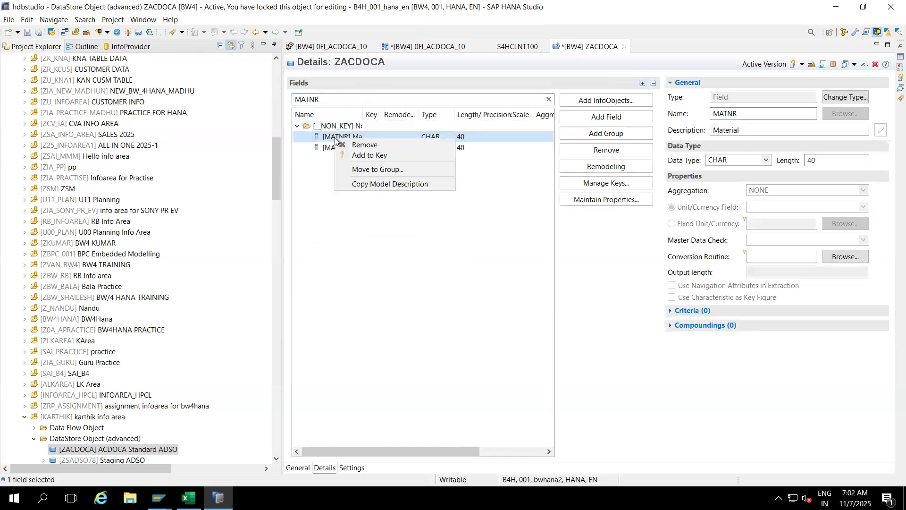
{"action": "left_click", "coordinate": [361, 168]}
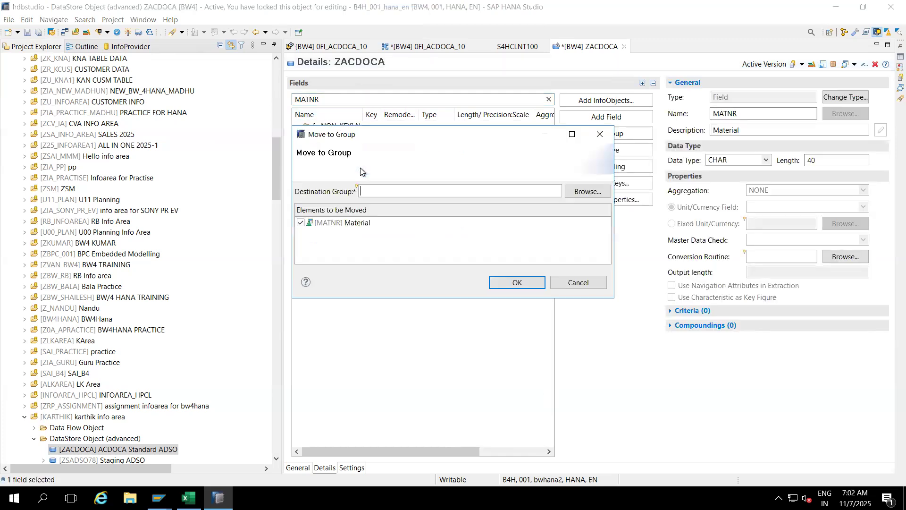
{"action": "left_click", "coordinate": [571, 283]}
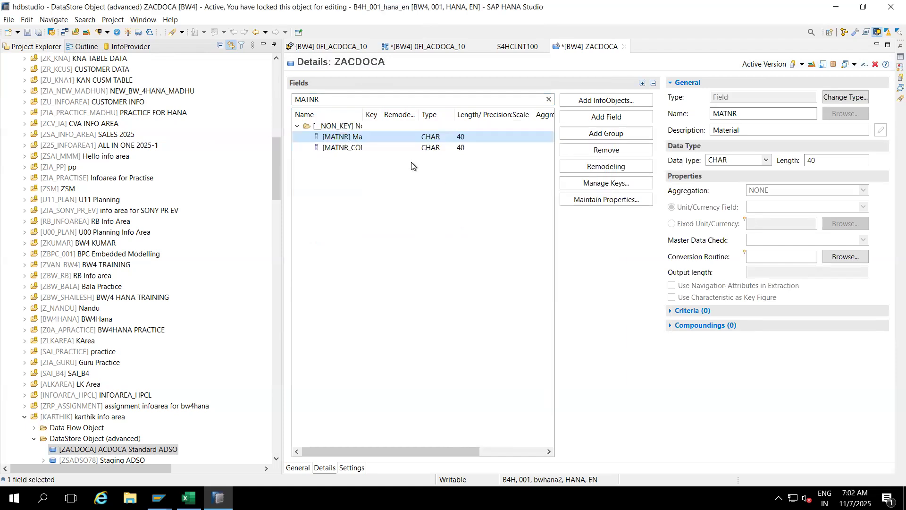
Clear the field filter and activate the ZACDOCA DataStore object
{"action": "left_click", "coordinate": [549, 99]}
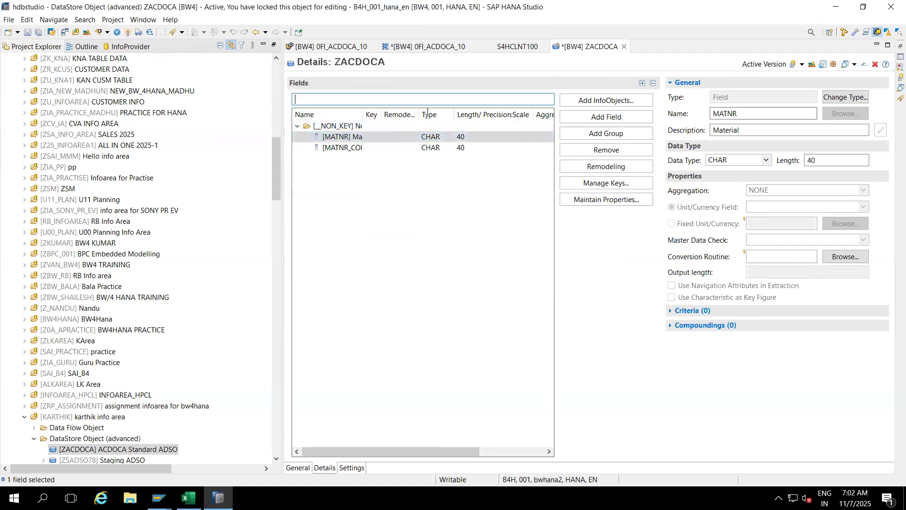
{"action": "left_click", "coordinate": [129, 35]}
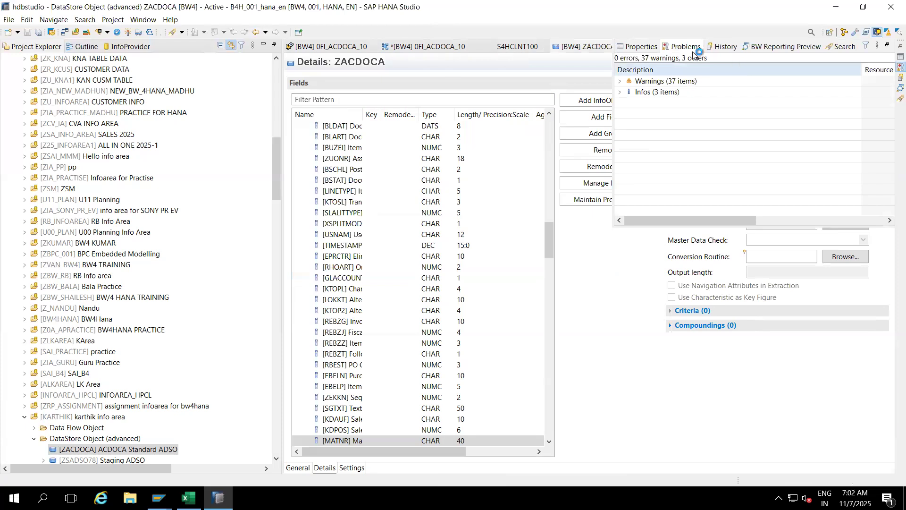
In the 0FI_ACDOCA_10 data flow, place the DataSource directly below ZACDOCA and the S4HCLNT100 source system beneath the DataSource
{"action": "left_click", "coordinate": [423, 46]}
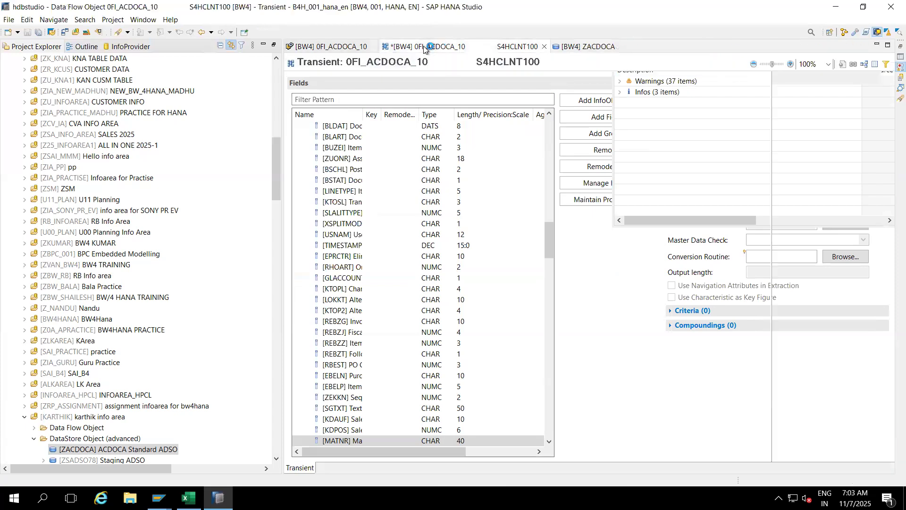
{"action": "mouse_move", "coordinate": [330, 104]}
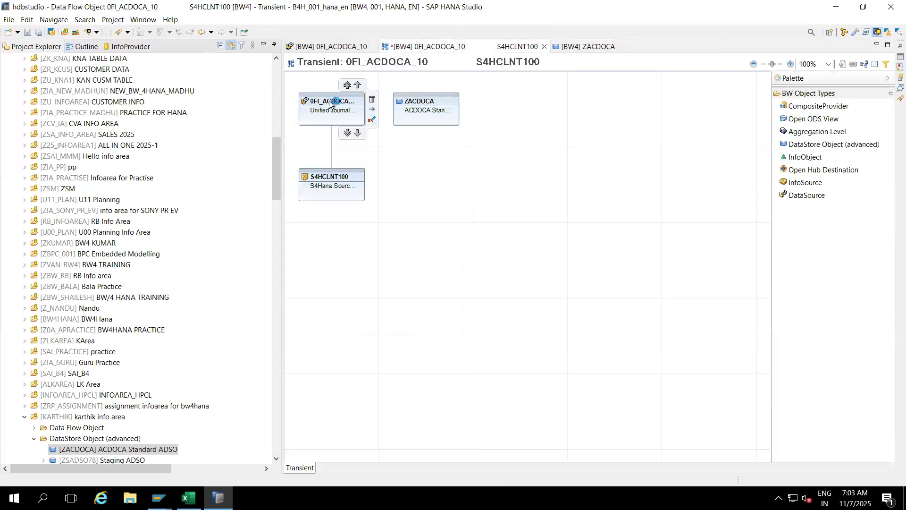
{"action": "left_click_drag", "start_coordinate": [330, 104], "coordinate": [415, 171]}
{"action": "mouse_move", "coordinate": [338, 177]}
{"action": "left_click_drag", "start_coordinate": [339, 177], "coordinate": [425, 290]}
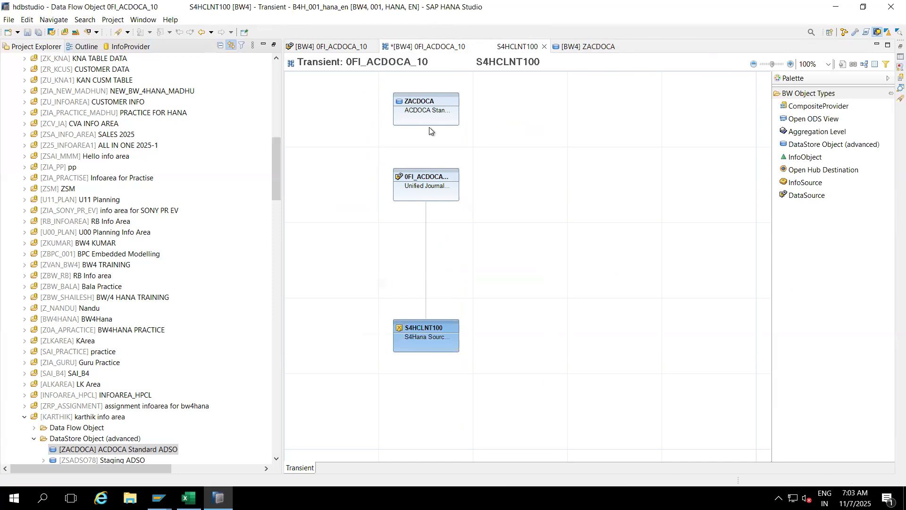
Connect the 0FI_ACDOCA_10 DataSource to ZACDOCA and create the transformation between them with the proposed source and target
{"action": "mouse_move", "coordinate": [426, 176]}
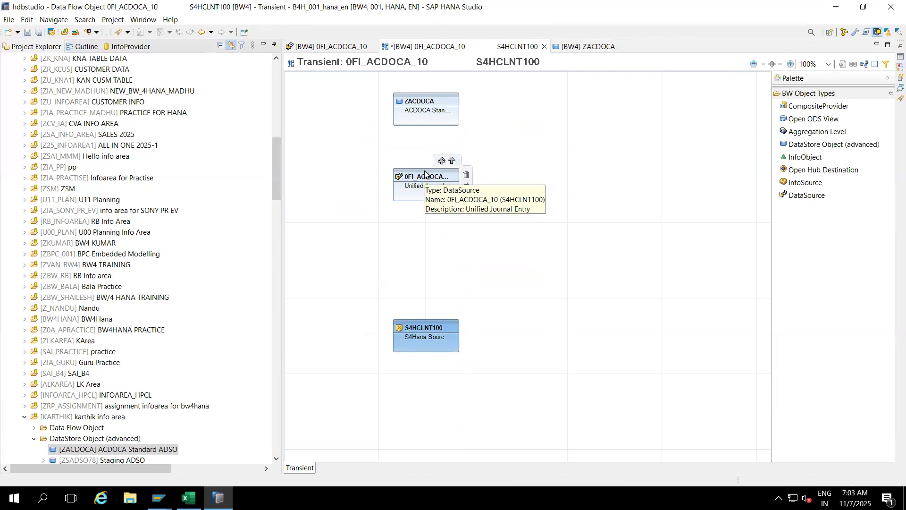
{"action": "left_click_drag", "start_coordinate": [427, 176], "coordinate": [423, 120]}
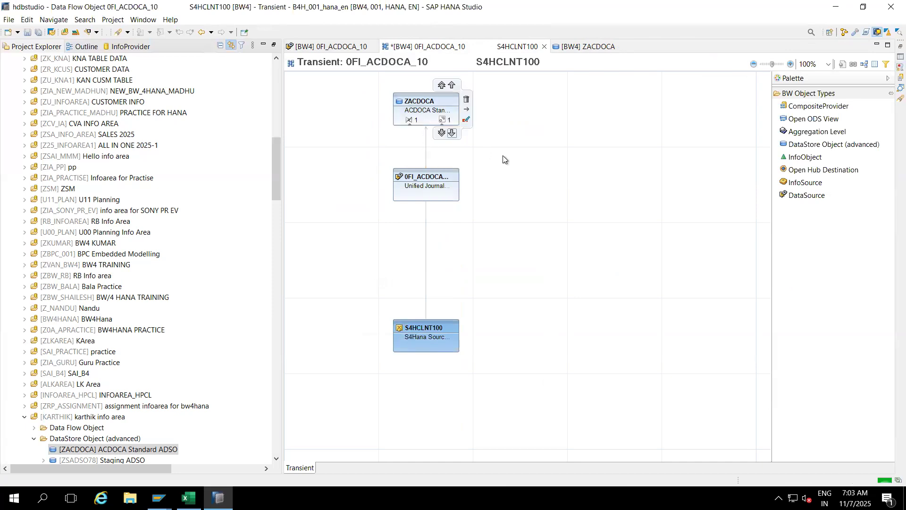
{"action": "left_click", "coordinate": [408, 120]}
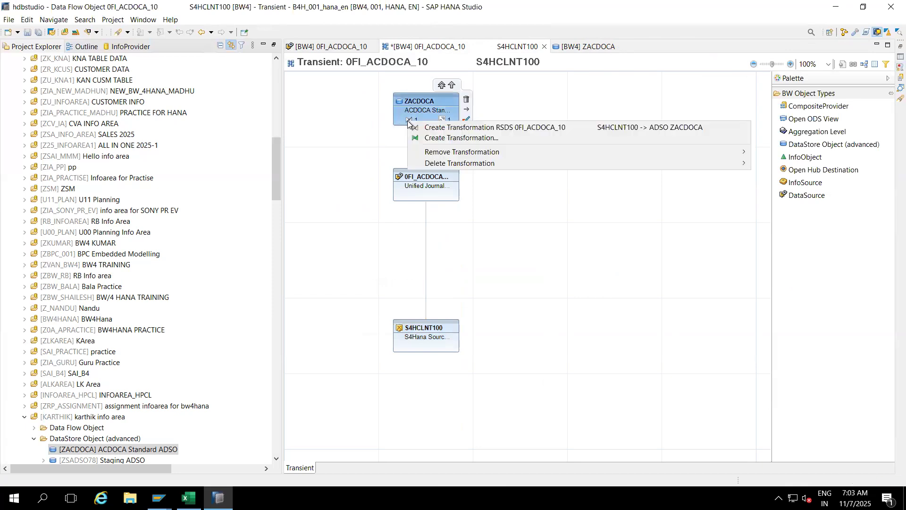
{"action": "left_click", "coordinate": [446, 128]}
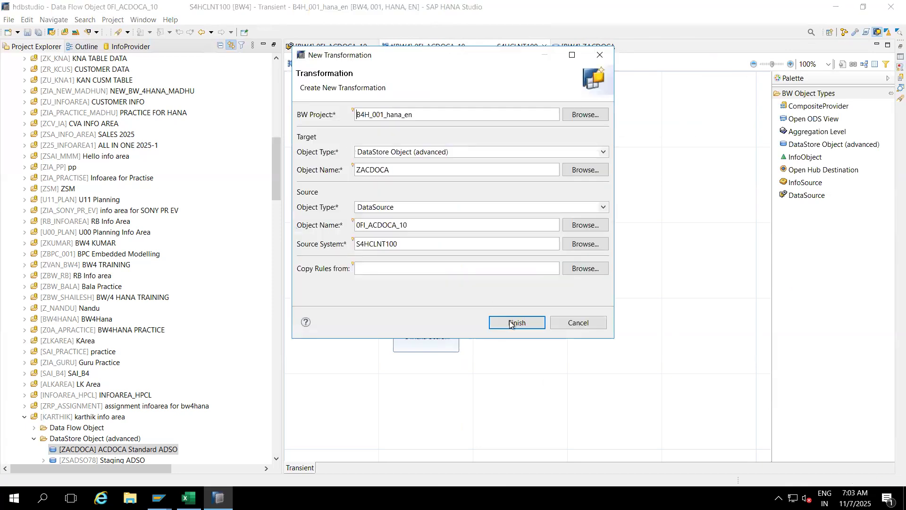
{"action": "left_click", "coordinate": [513, 325]}
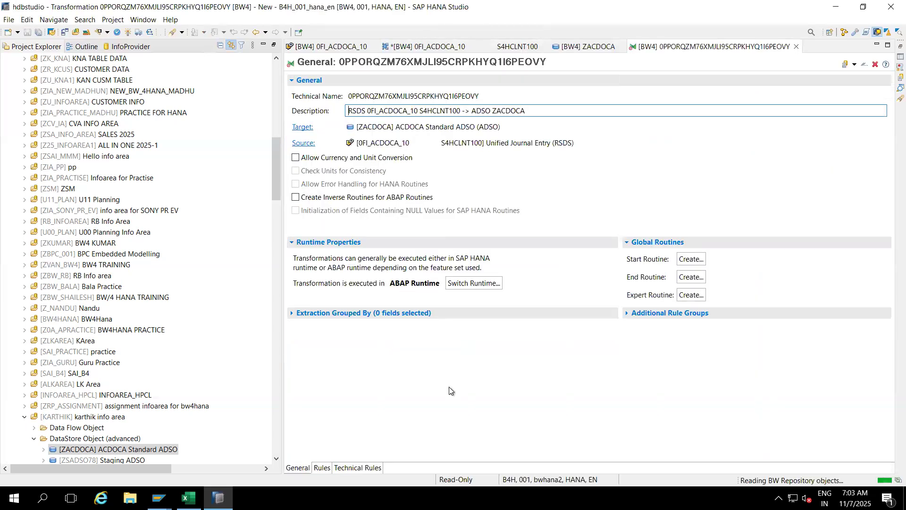
Examine the transformation's rules mapping the 0FI_ACDOCA_10 source fields to the ZACDOCA target fields
{"action": "left_click", "coordinate": [321, 468]}
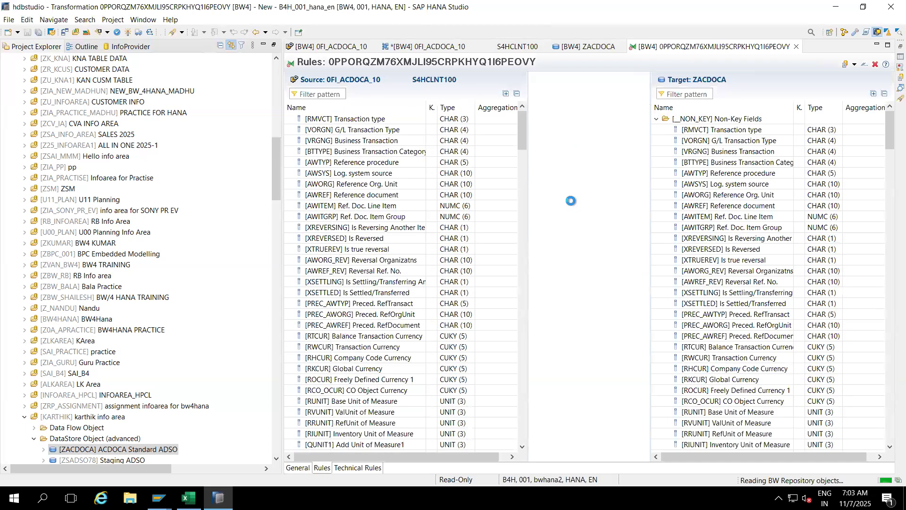
{"action": "left_click", "coordinate": [889, 198]}
{"action": "left_click", "coordinate": [889, 241]}
{"action": "left_click", "coordinate": [889, 265]}
{"action": "left_click", "coordinate": [889, 294]}
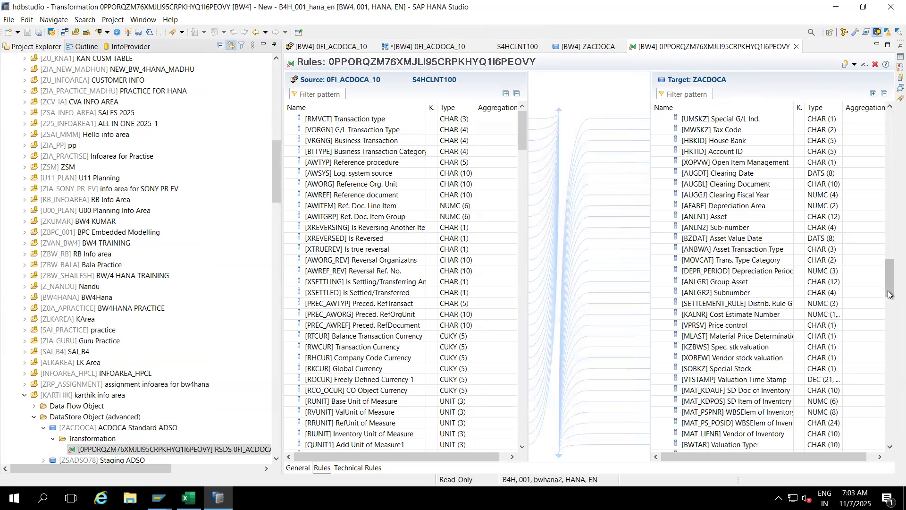
{"action": "left_click", "coordinate": [889, 324]}
{"action": "left_click", "coordinate": [889, 357]}
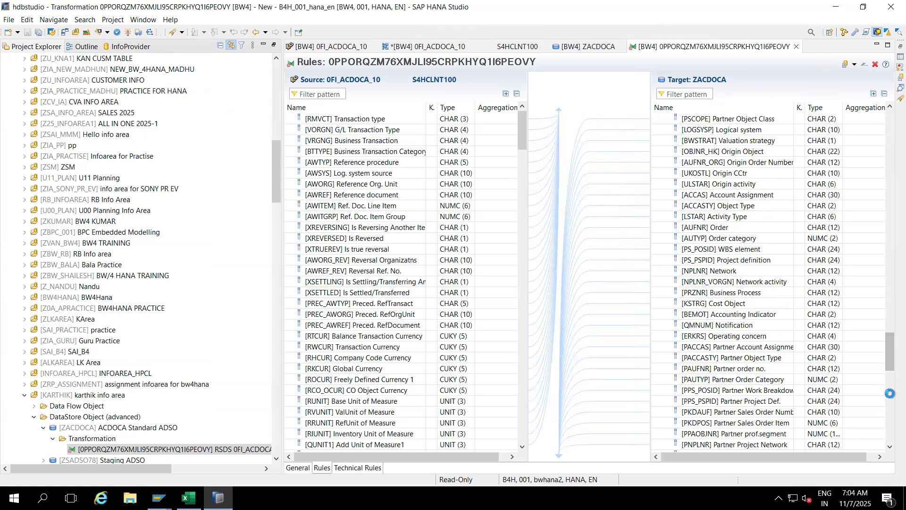
{"action": "left_click", "coordinate": [889, 392]}
{"action": "left_click_drag", "start_coordinate": [887, 393], "coordinate": [893, 112]}
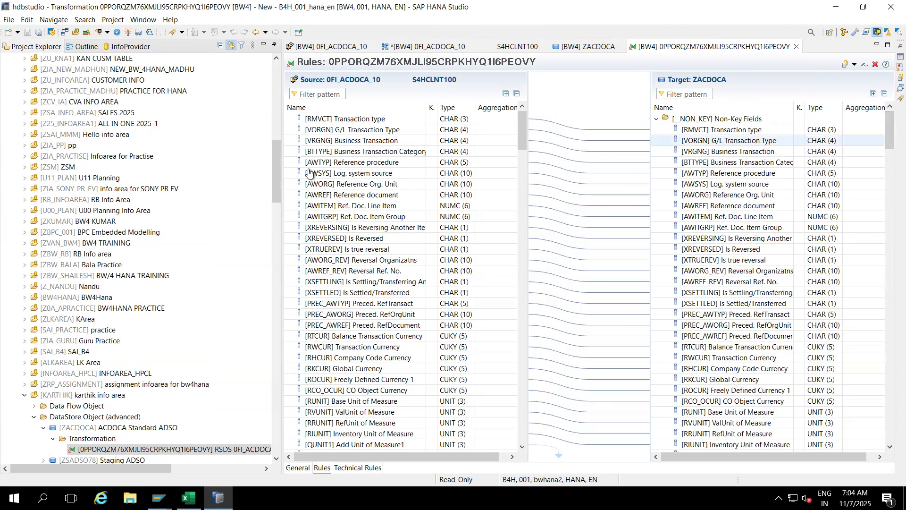
Activate the transformation, widen the editor area, and return to the 0FI_ACDOCA_10 data flow
{"action": "left_click", "coordinate": [129, 33]}
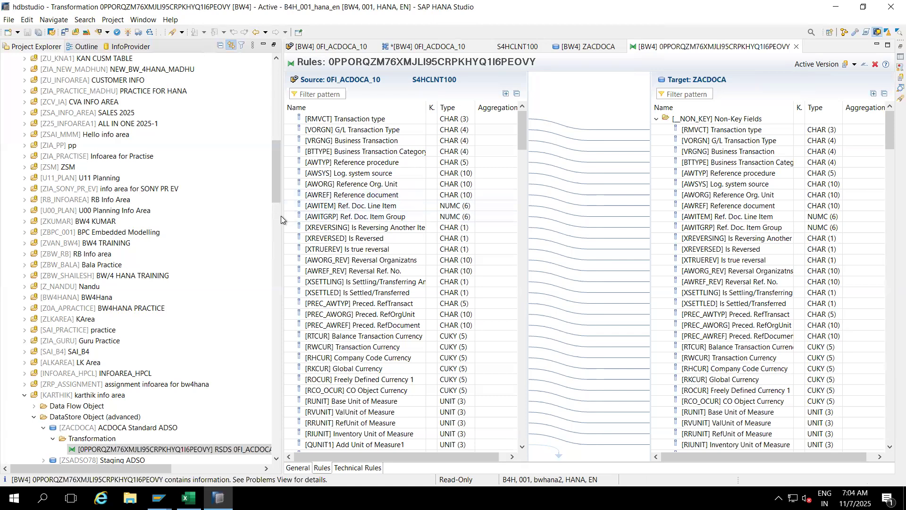
{"action": "left_click_drag", "start_coordinate": [282, 216], "coordinate": [216, 215]}
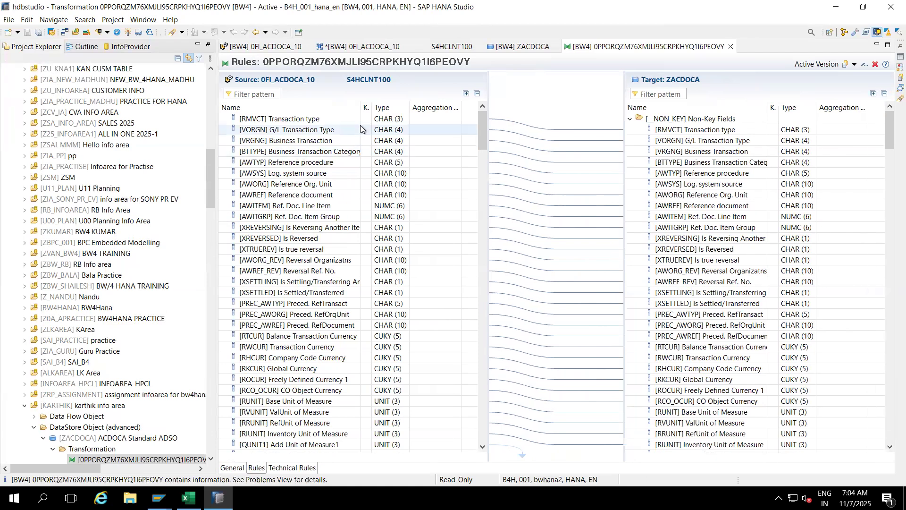
{"action": "left_click", "coordinate": [376, 47]}
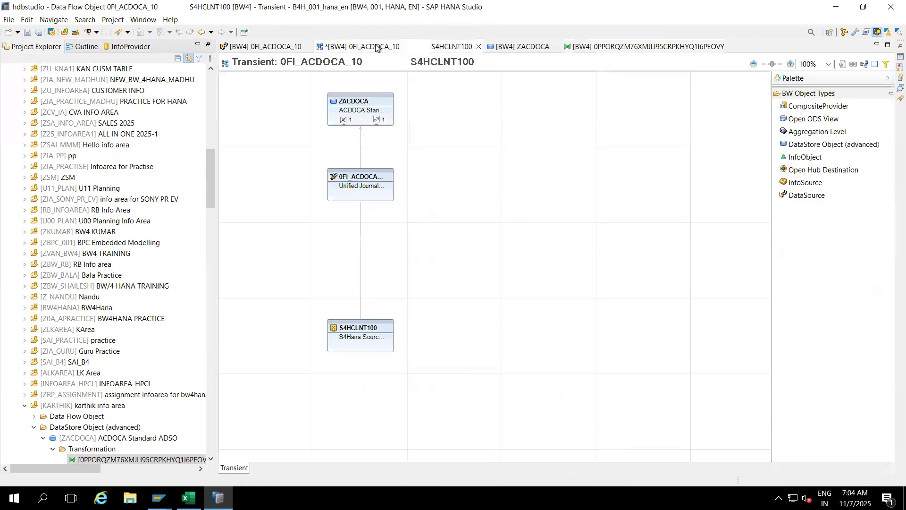
Create the proposed data transfer process from DataSource 0FI_ACDOCA_10 (S4HCLNT100) to ADSO ZACDOCA, and activate it with its extraction settings open
{"action": "left_click", "coordinate": [376, 121]}
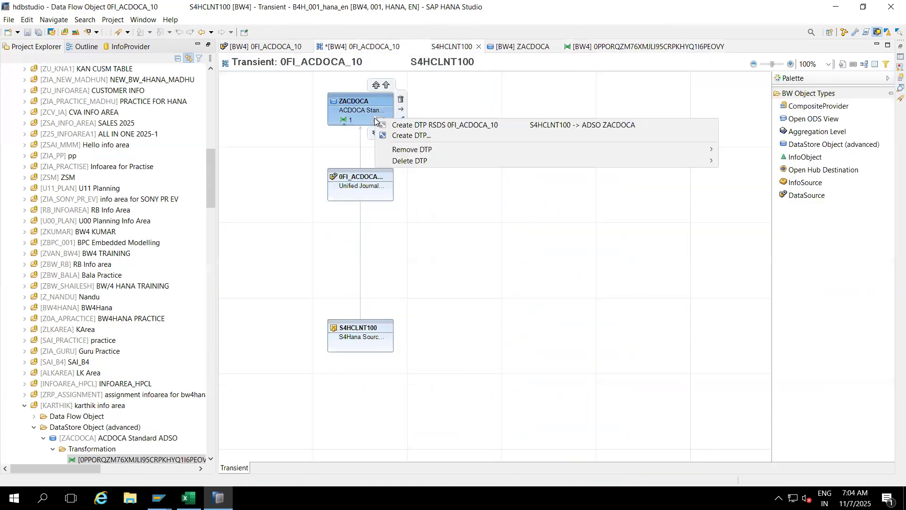
{"action": "left_click", "coordinate": [405, 127]}
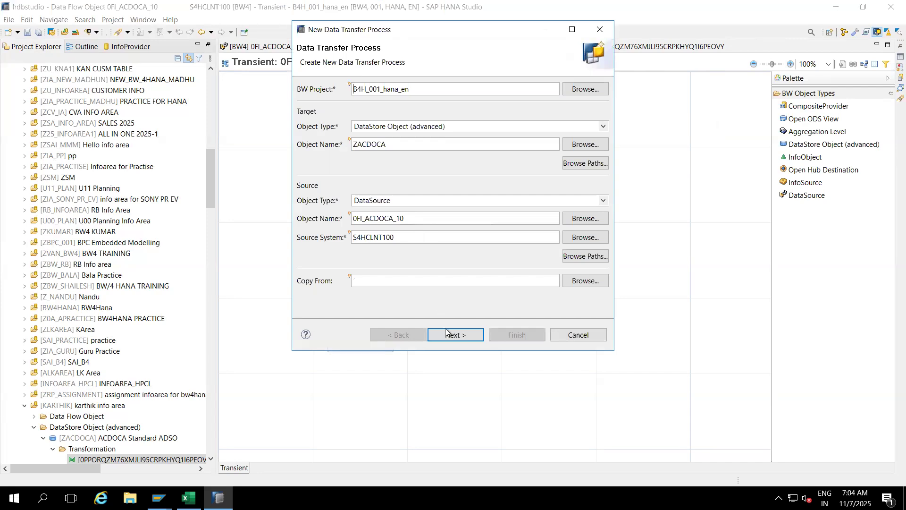
{"action": "left_click", "coordinate": [445, 334]}
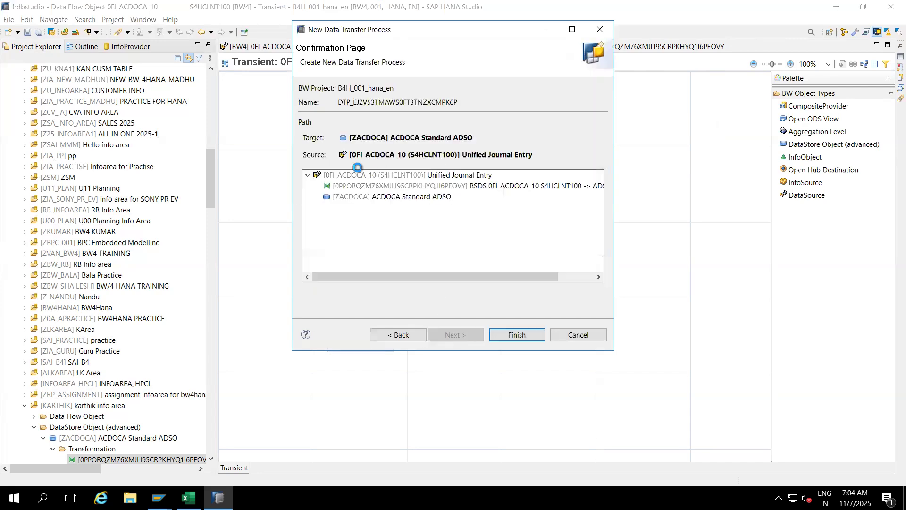
{"action": "left_click", "coordinate": [516, 335]}
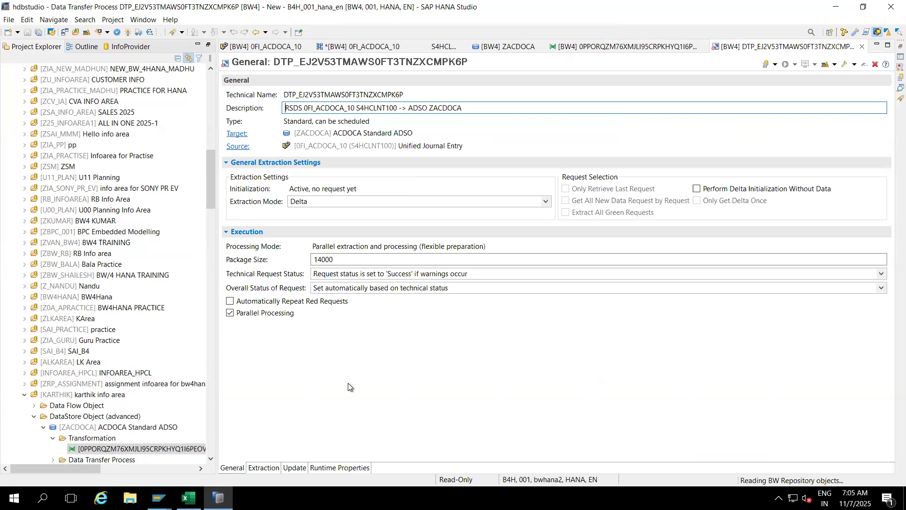
{"action": "left_click", "coordinate": [263, 467]}
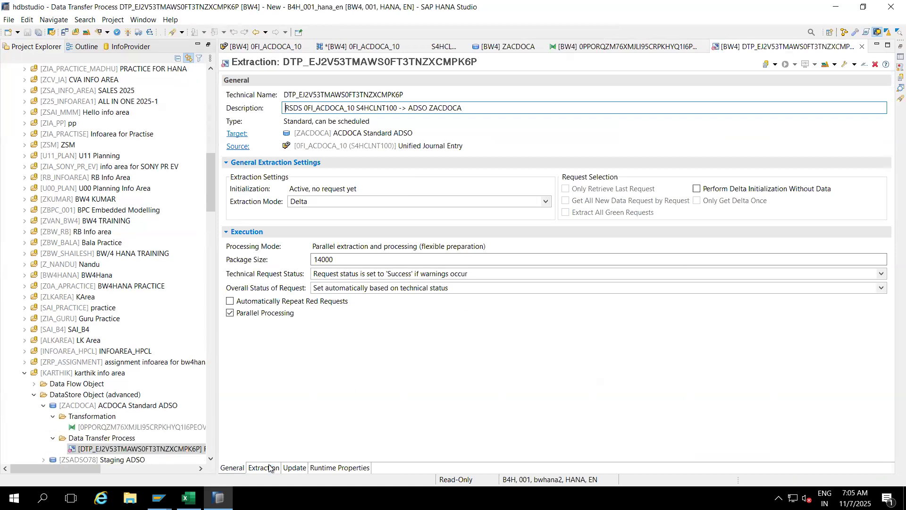
{"action": "left_click", "coordinate": [128, 33]}
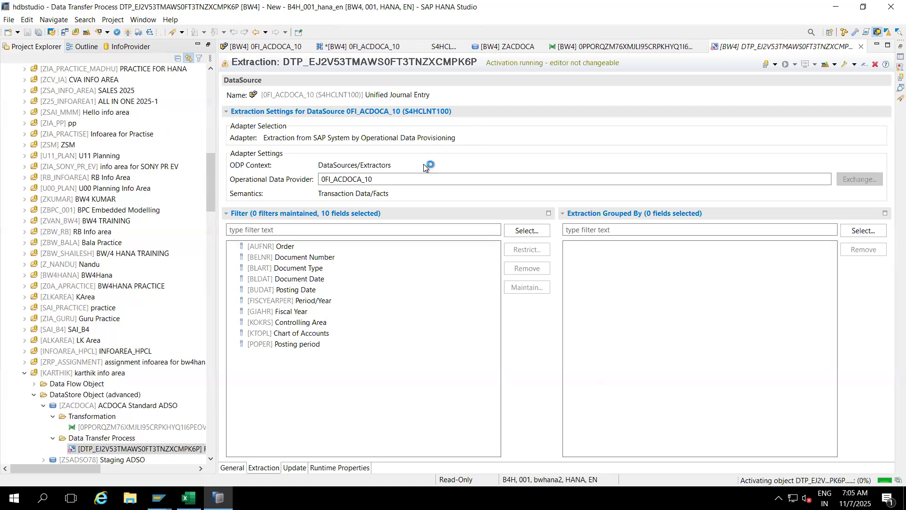